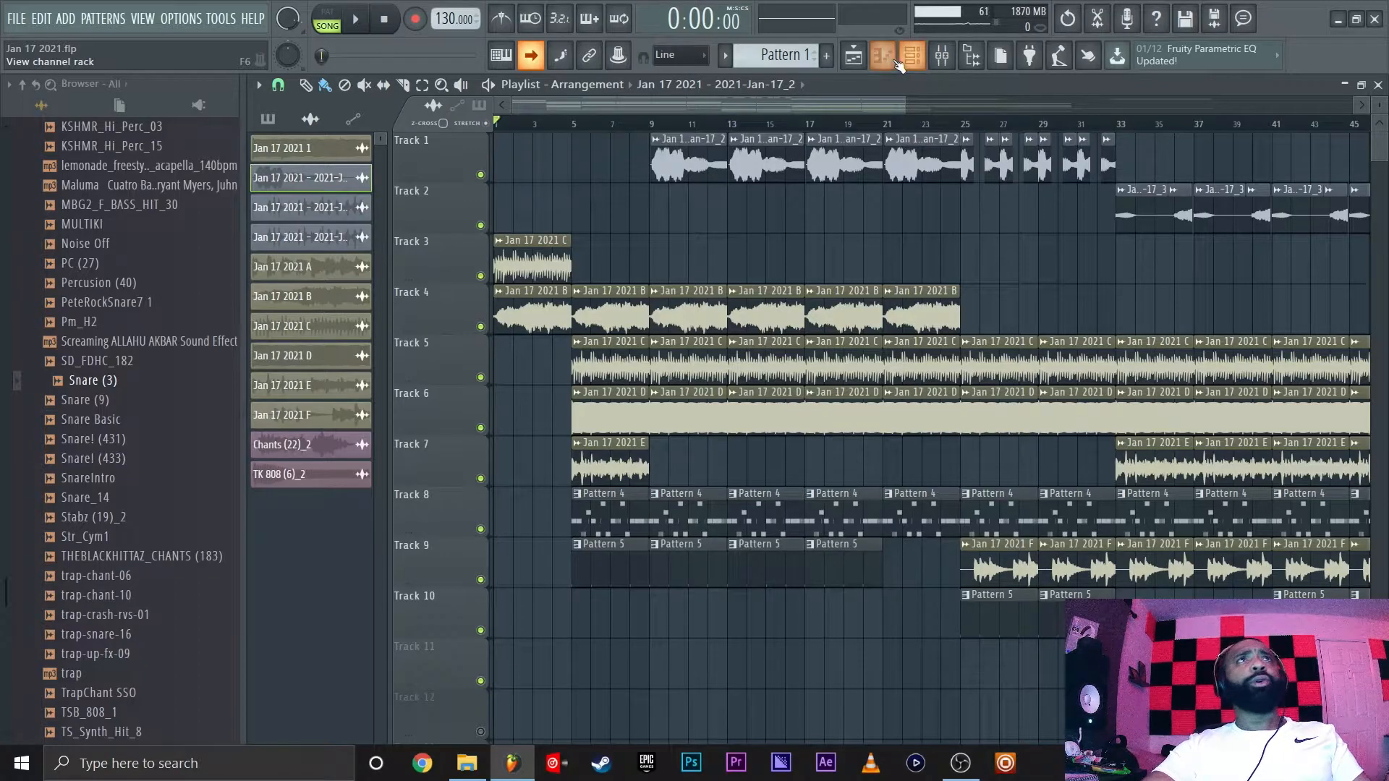
Open the reFX Nexus channel's notes in the piano roll.
left_click(896, 62)
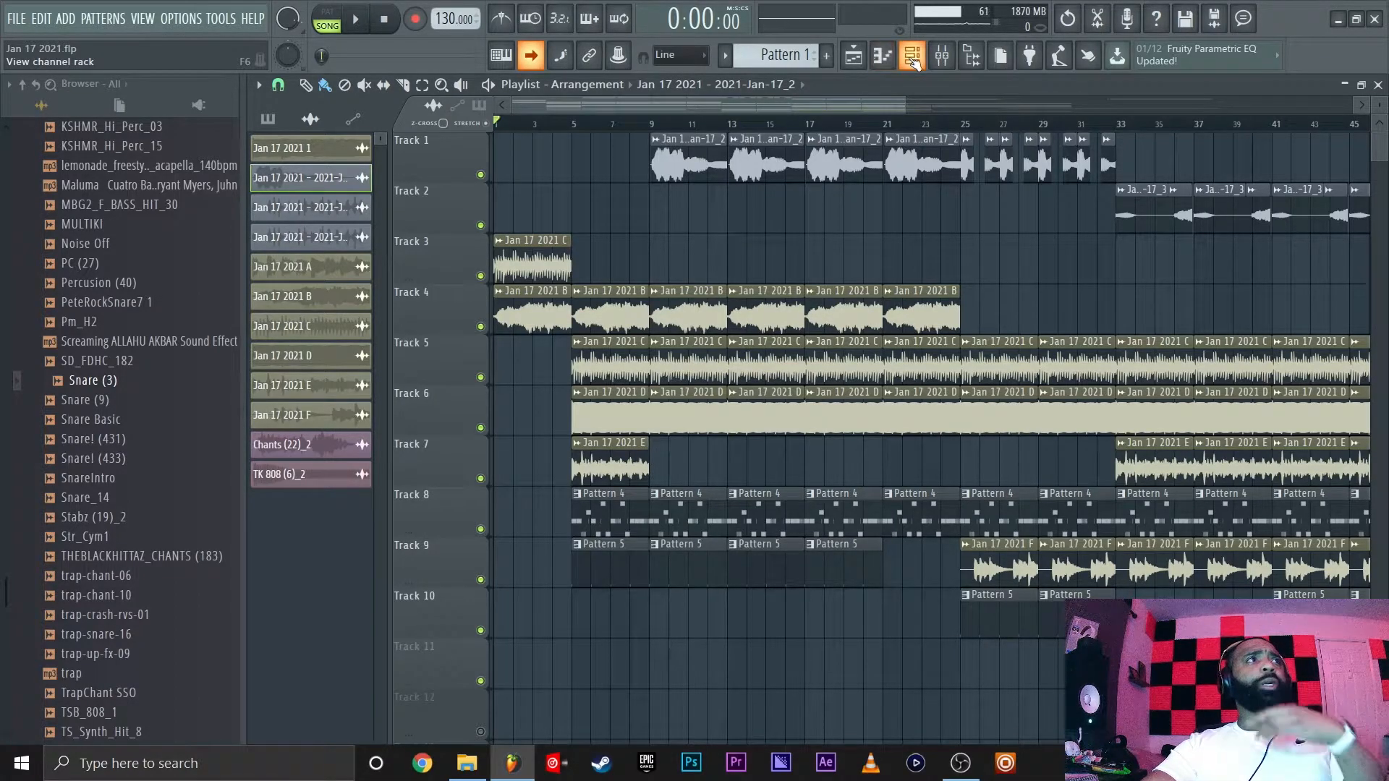
left_click(594, 298)
left_click(522, 180)
left_click(553, 200)
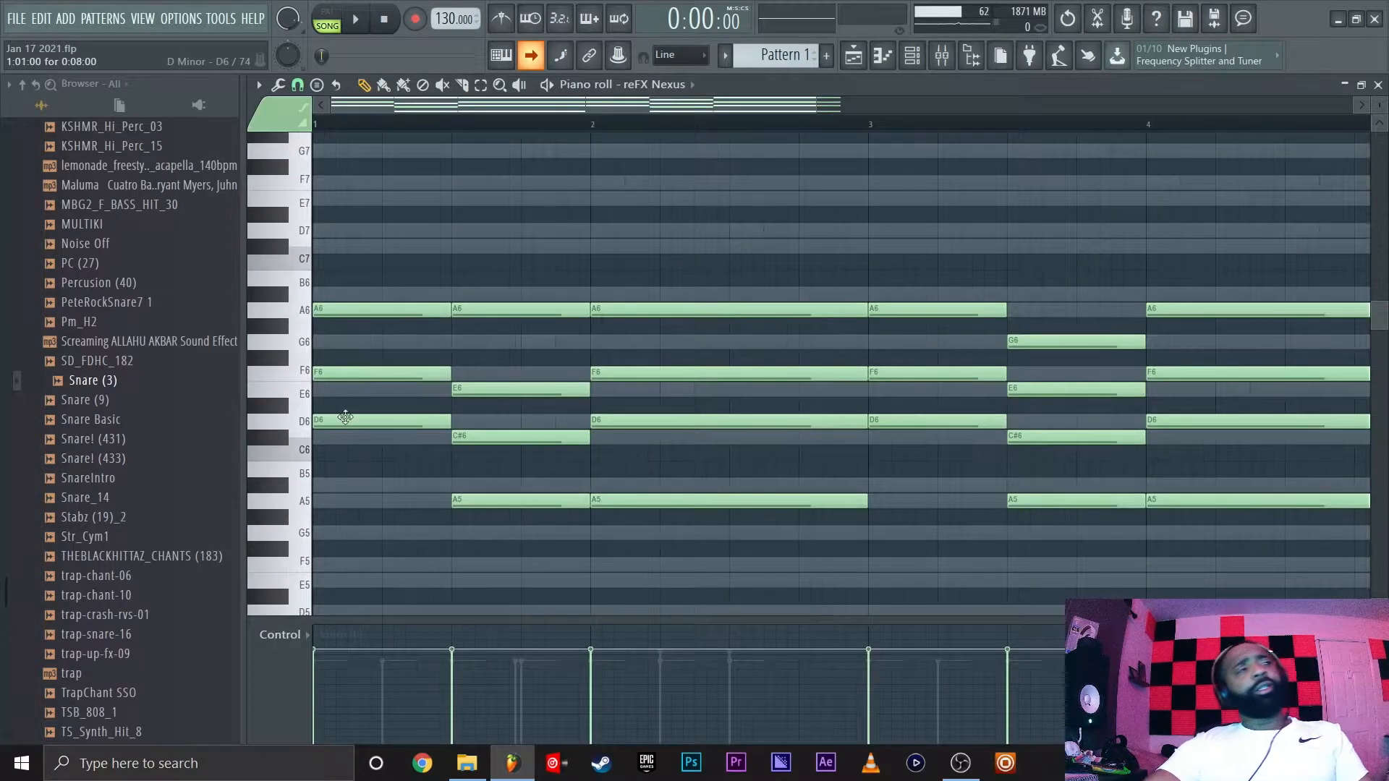
Play the song from the start for several bars and stop the playback.
left_click(354, 20)
left_click(354, 20)
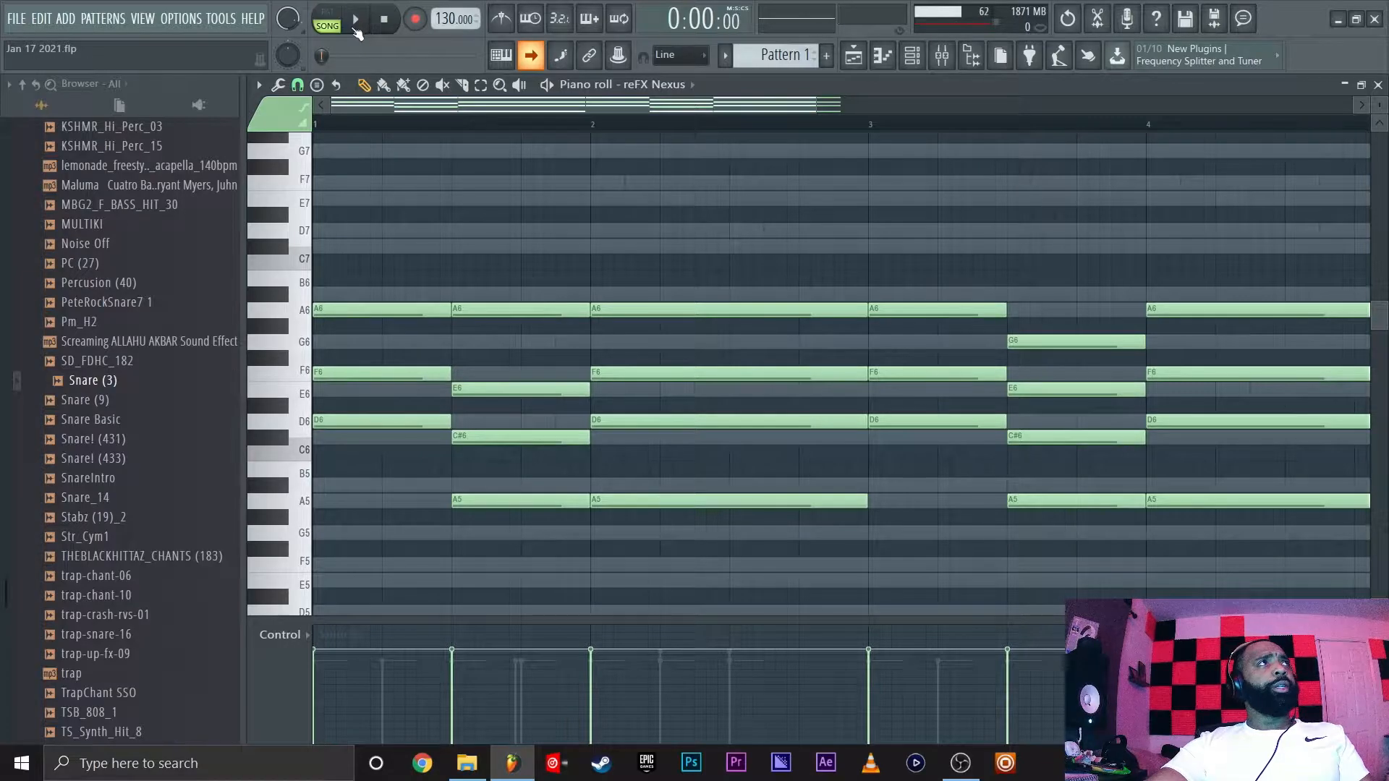
left_click(355, 22)
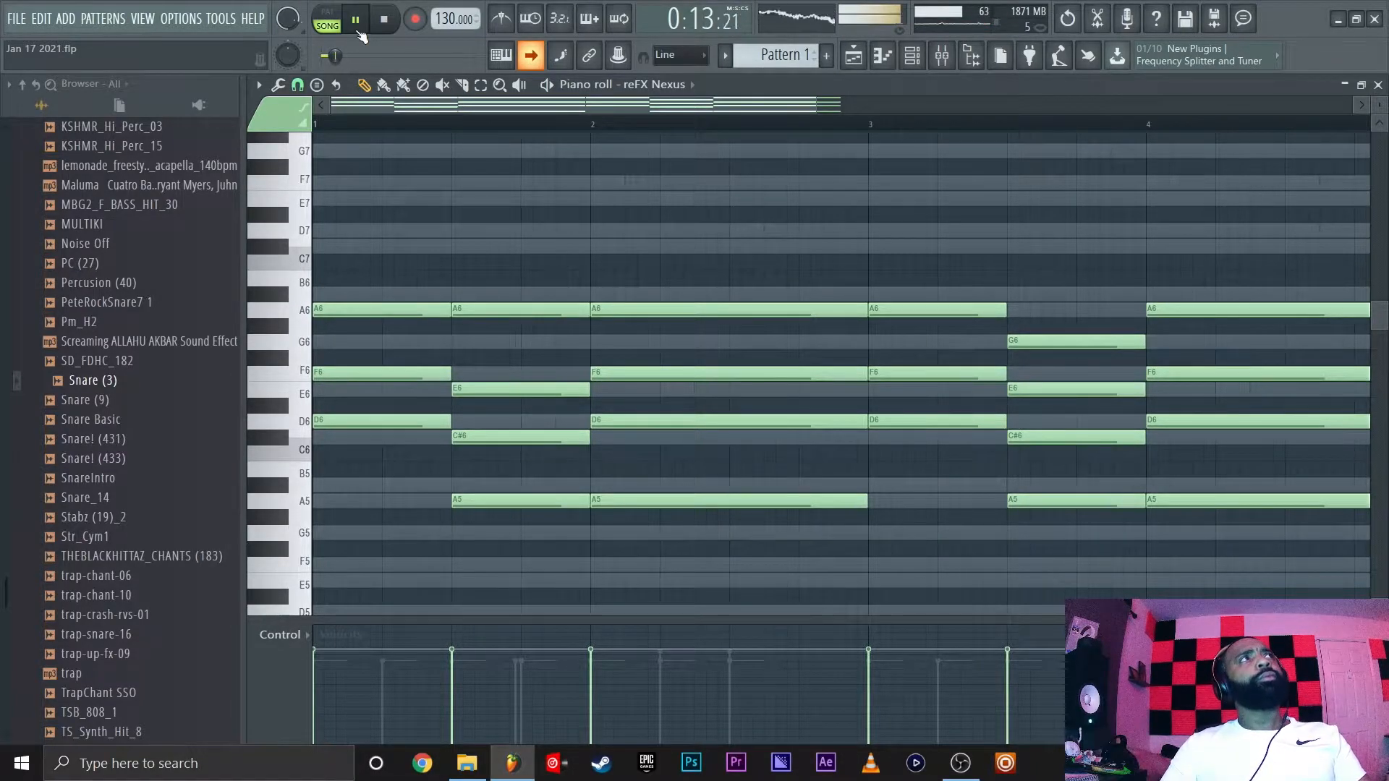
key("space")
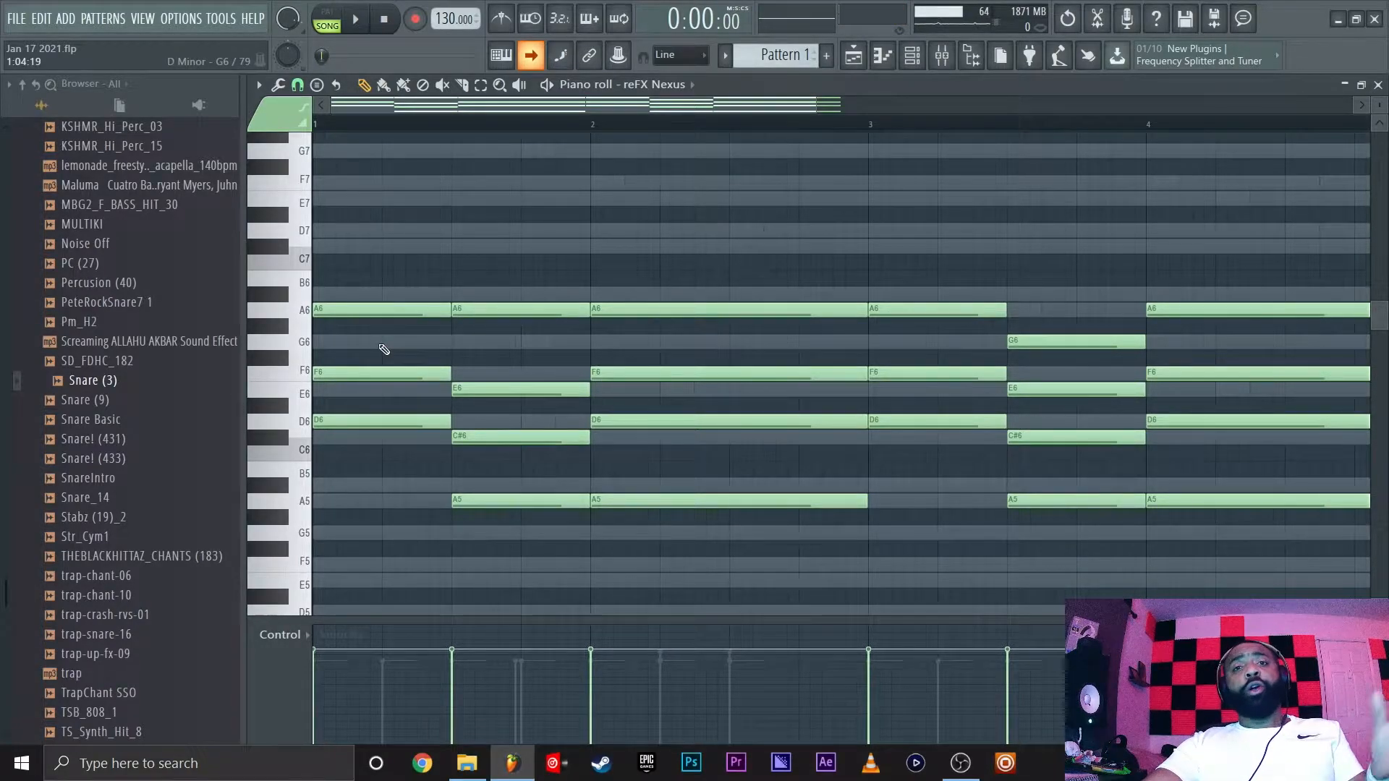
Open the reFX Nexus instrument to view its loaded preset and return to the playlist.
left_click(912, 56)
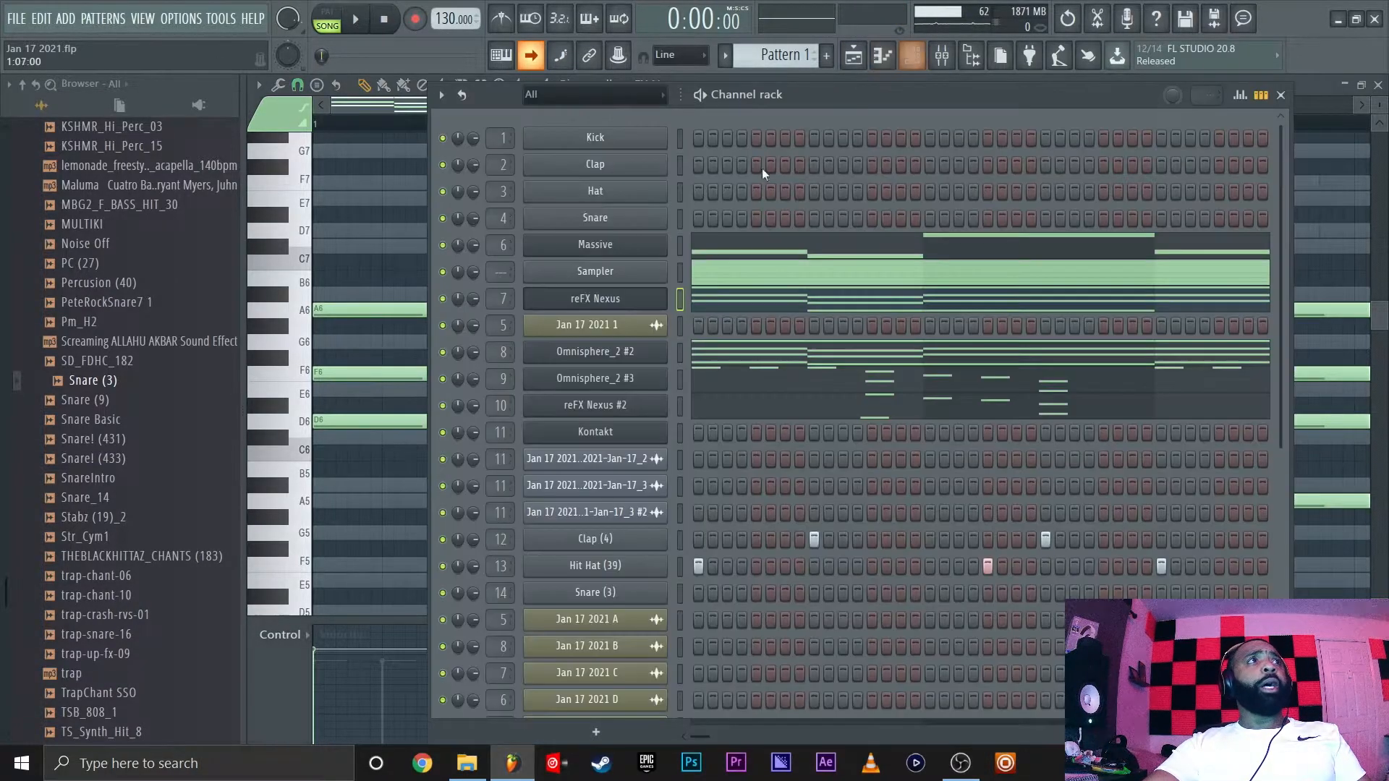
left_click(574, 300)
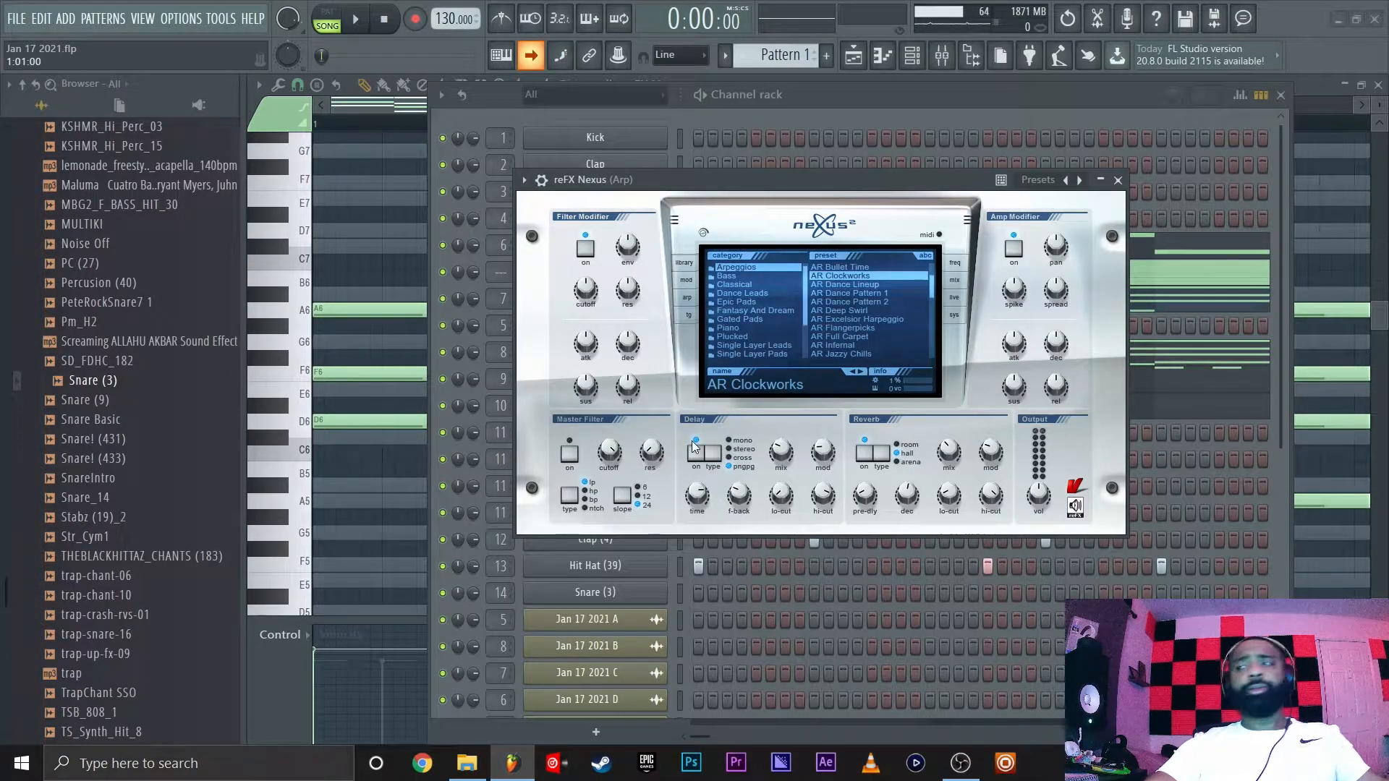
left_click(912, 55)
left_click(853, 56)
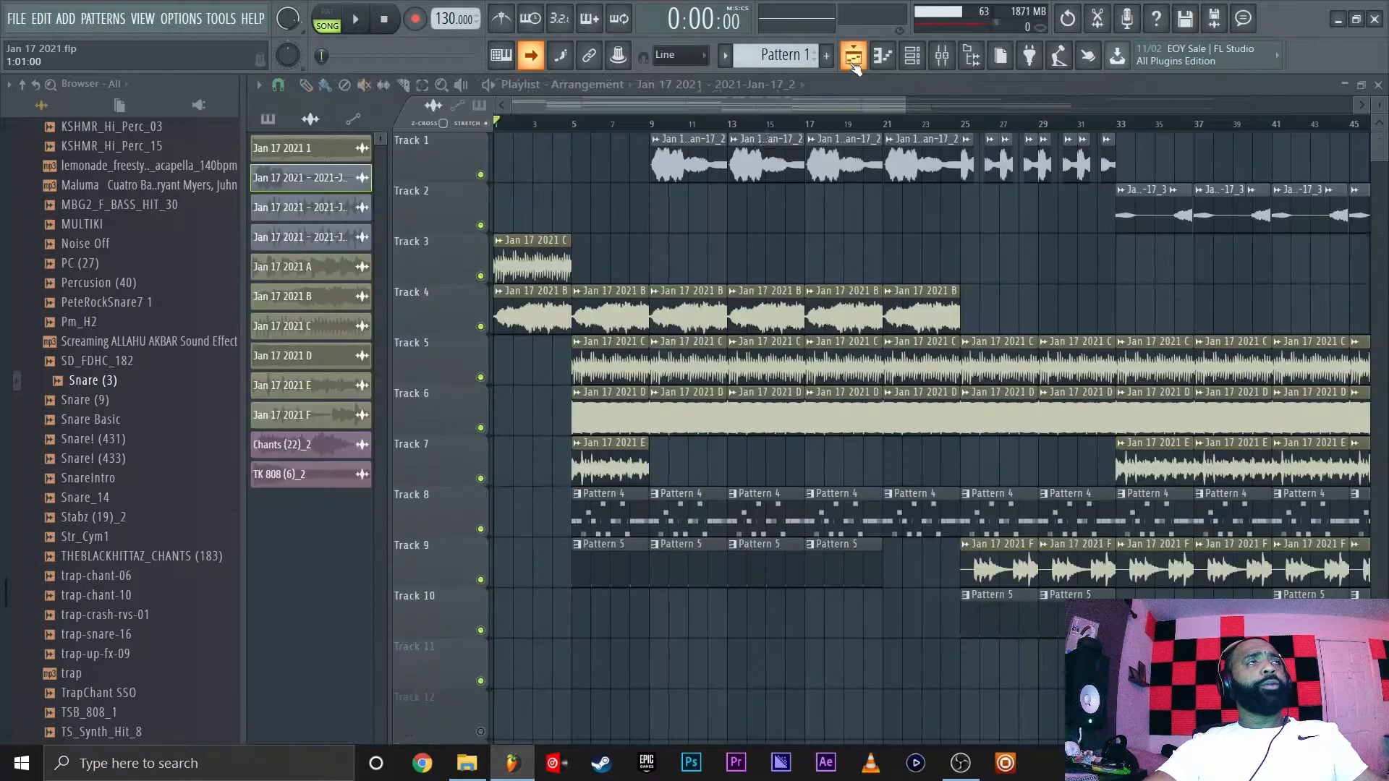
Inspect the sample of the Jan 17 2021 C clip on Track 3 and review the reFX Nexus notes behind it.
double_click(550, 264)
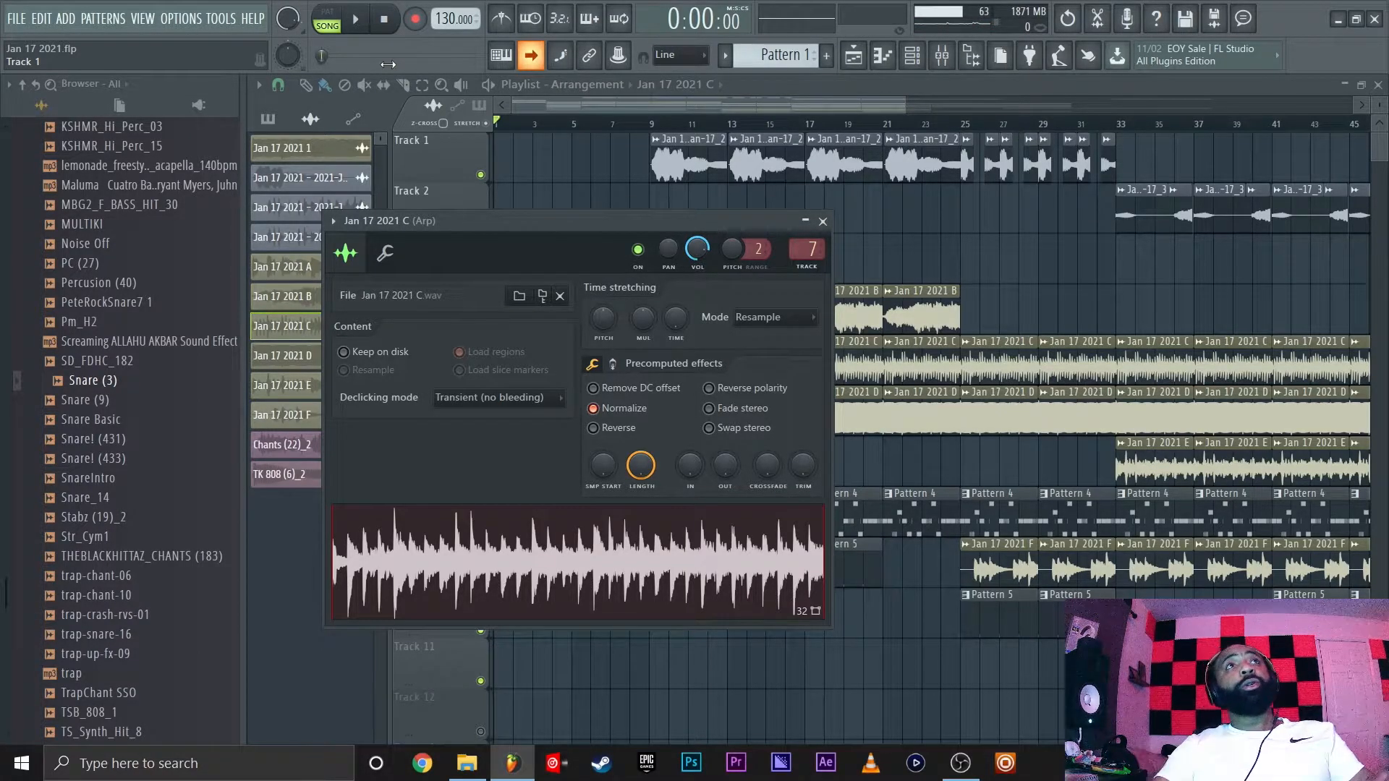
left_click(882, 55)
left_click(912, 56)
left_click(814, 298)
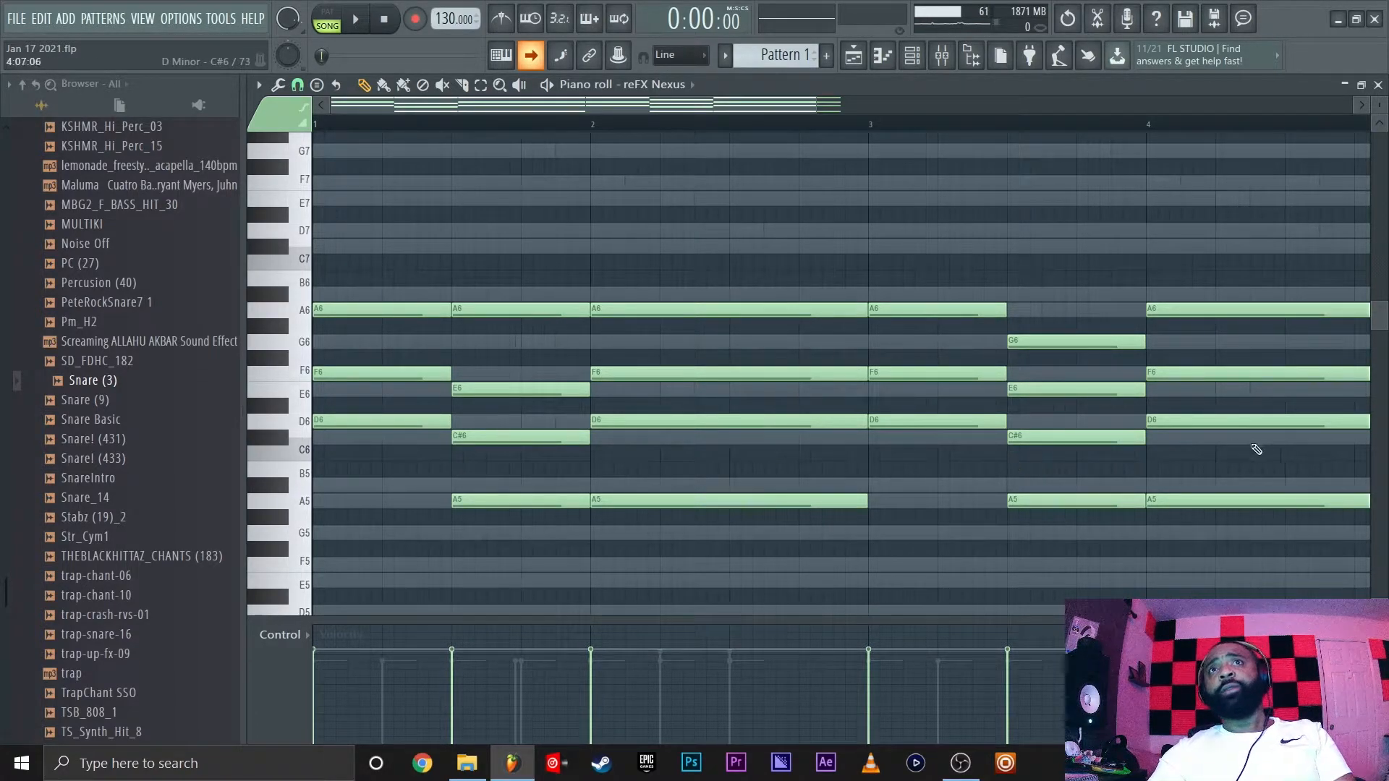
left_click(883, 56)
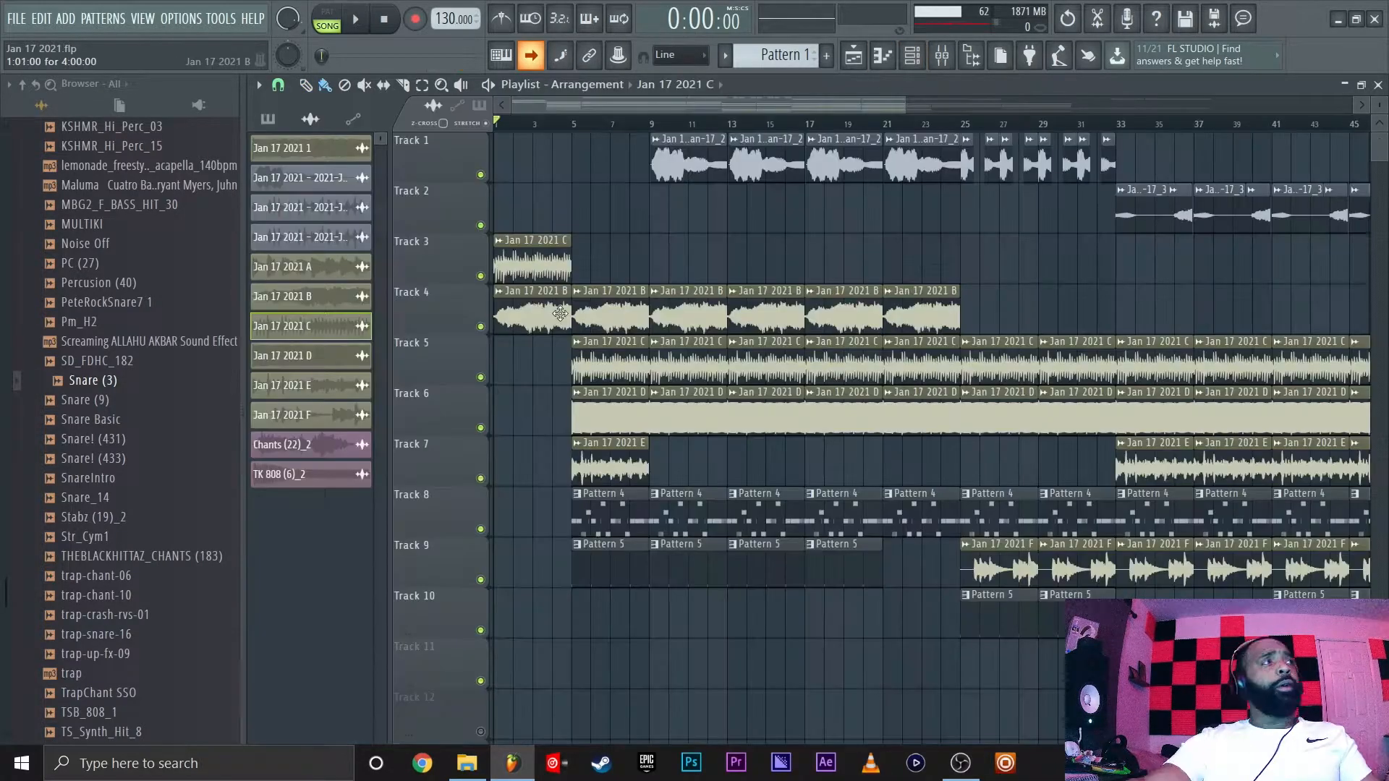
Audition the samples of the Jan 17 2021 B clip on Track 4 and the Jan 17 2021 D clip on Track 6.
double_click(525, 329)
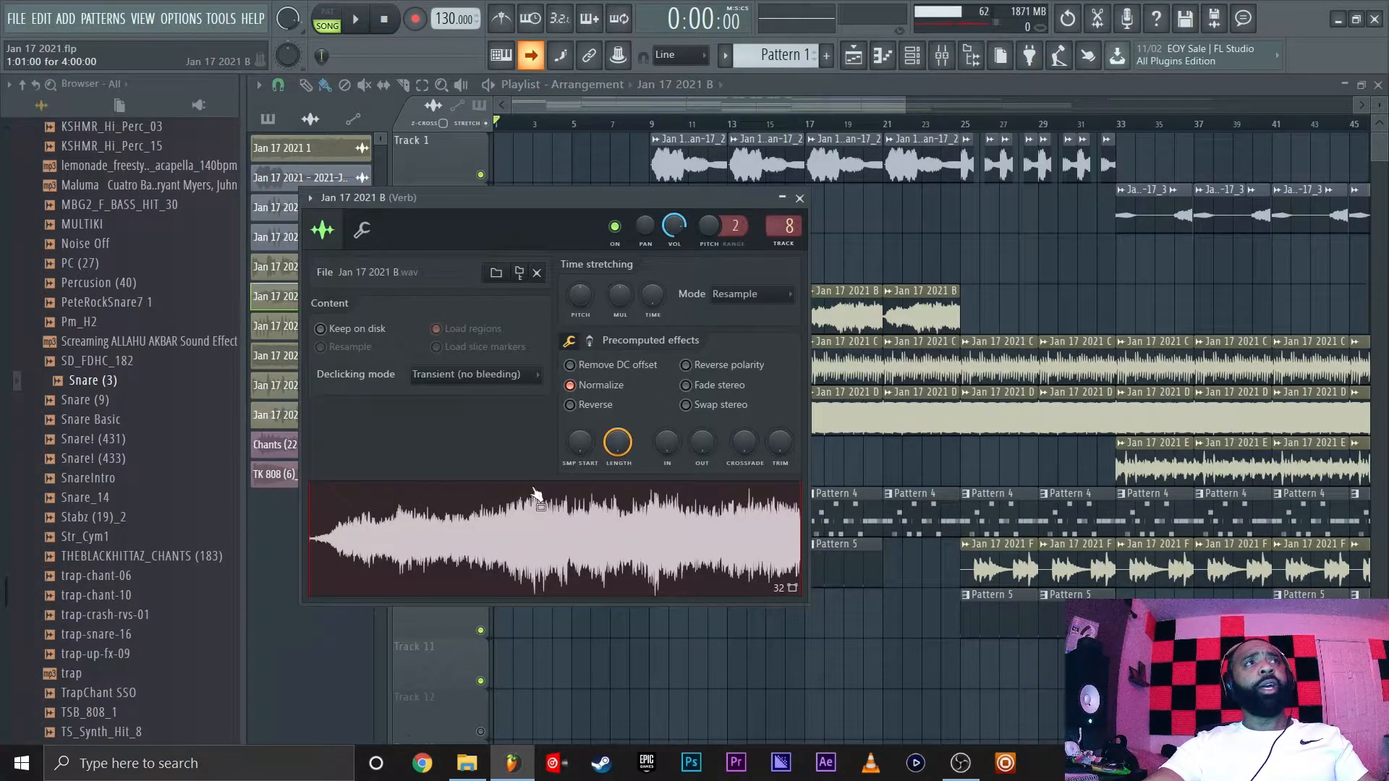
left_click(584, 549)
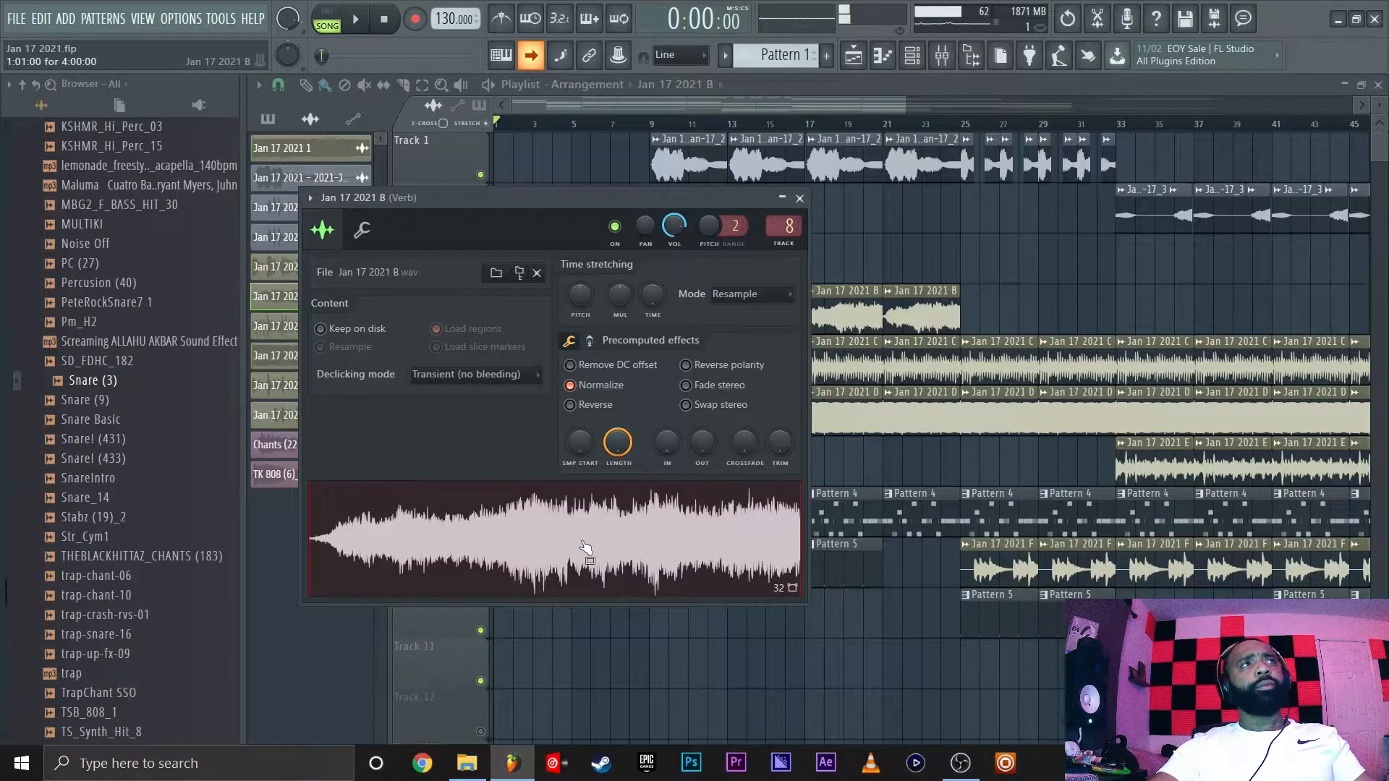
left_click(799, 199)
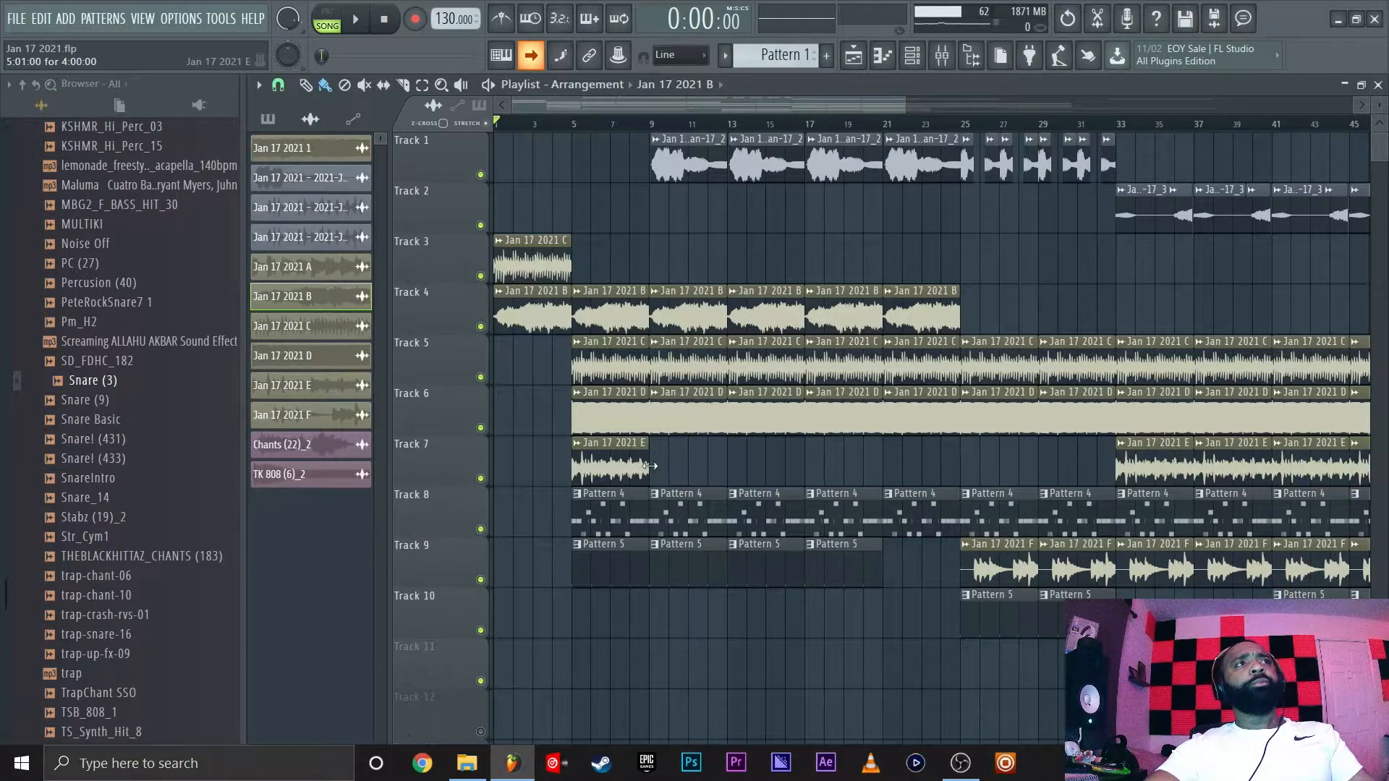
double_click(603, 423)
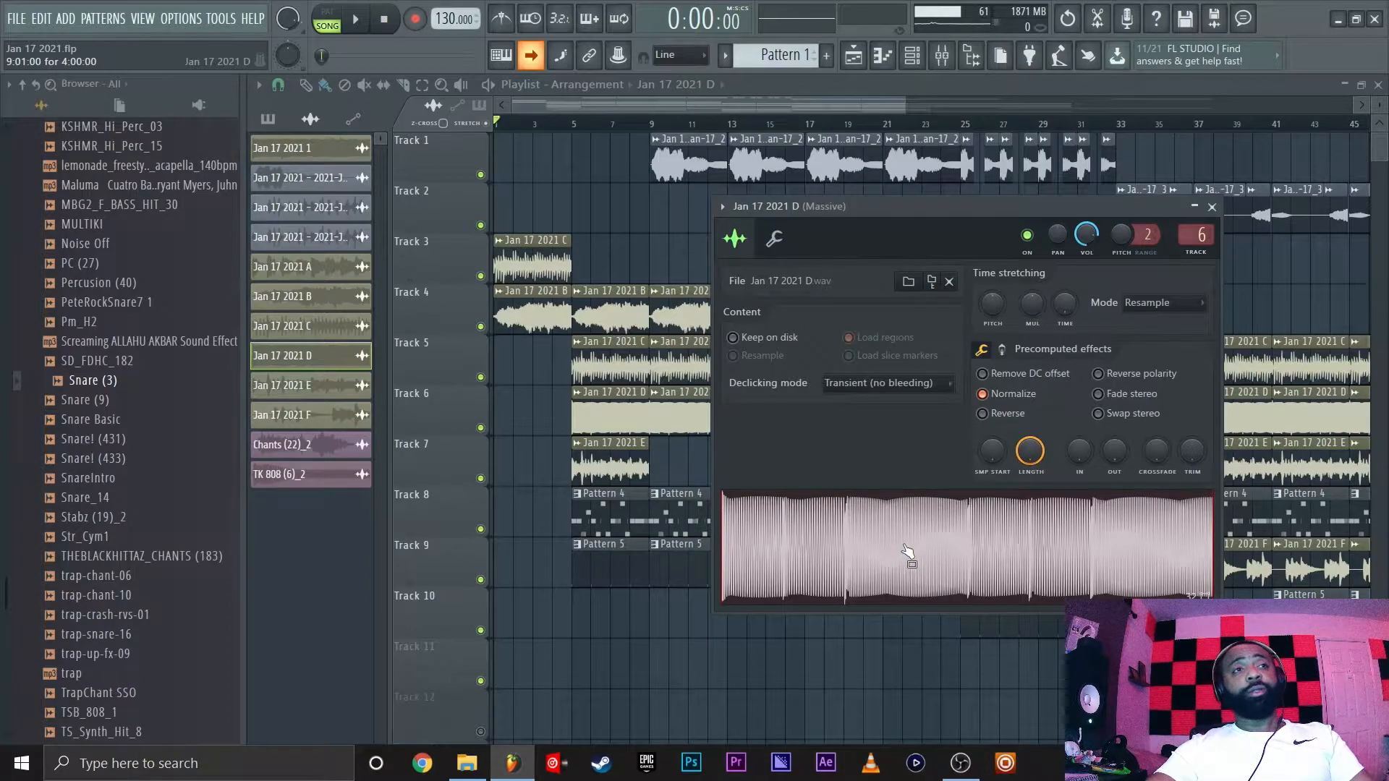
left_click(907, 551)
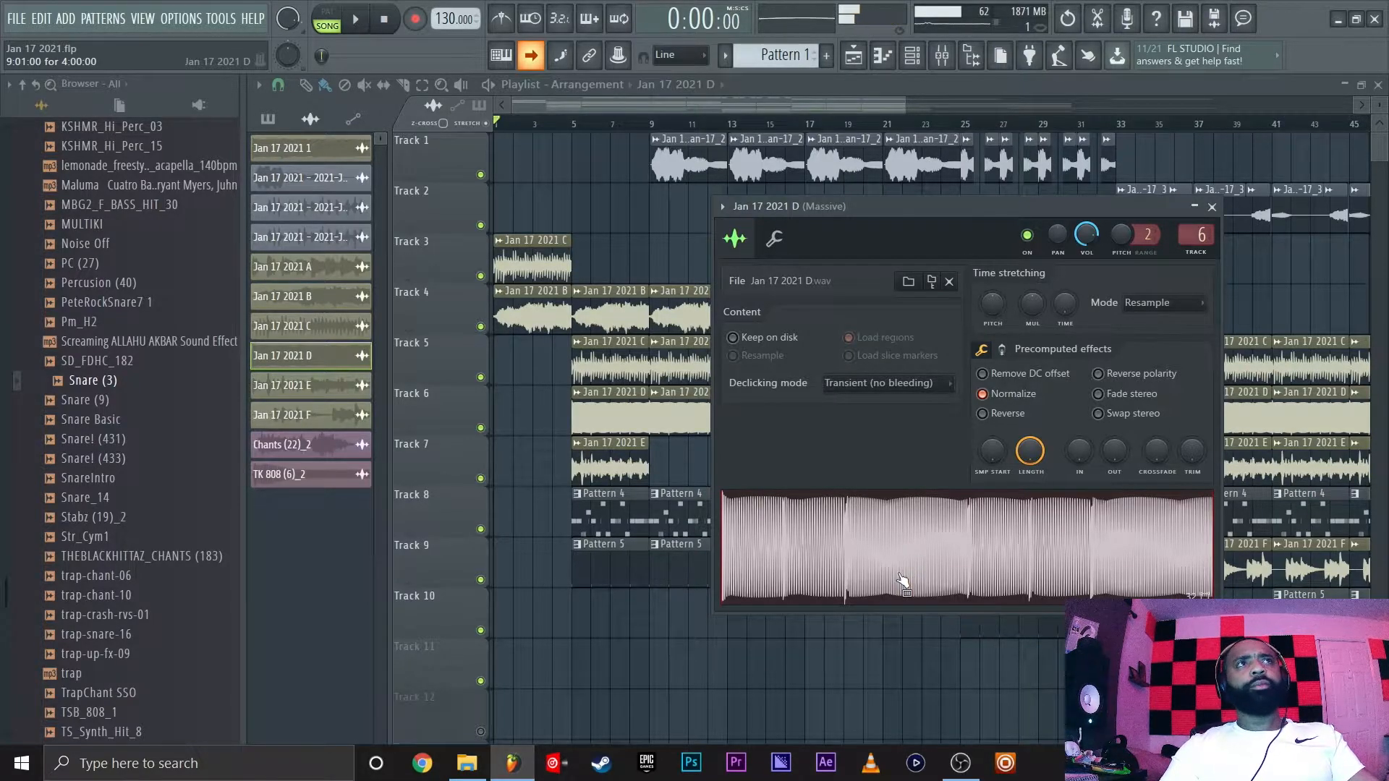
Open the Massive instrument, filter its sounds to Drums, select the Low Rumbler preset and close the instrument.
left_click(881, 58)
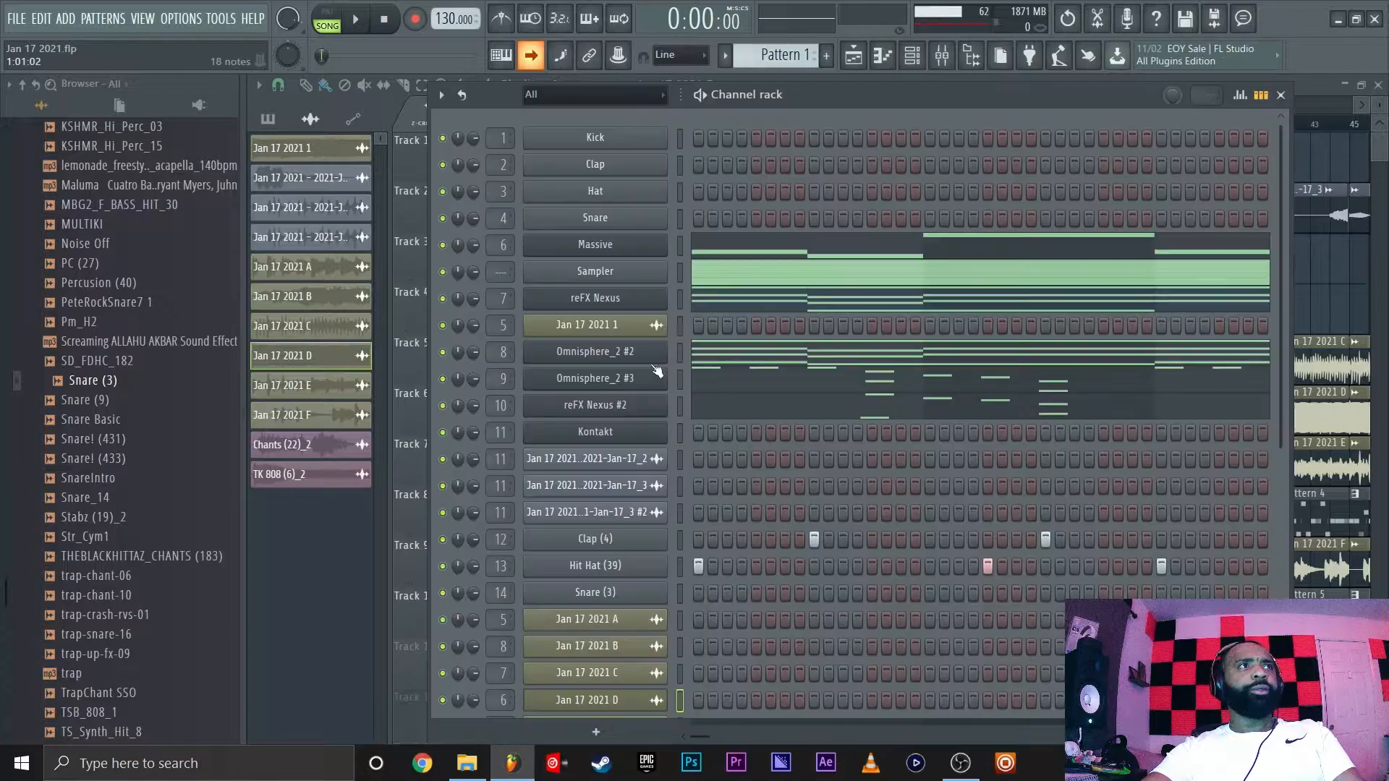
left_click(617, 259)
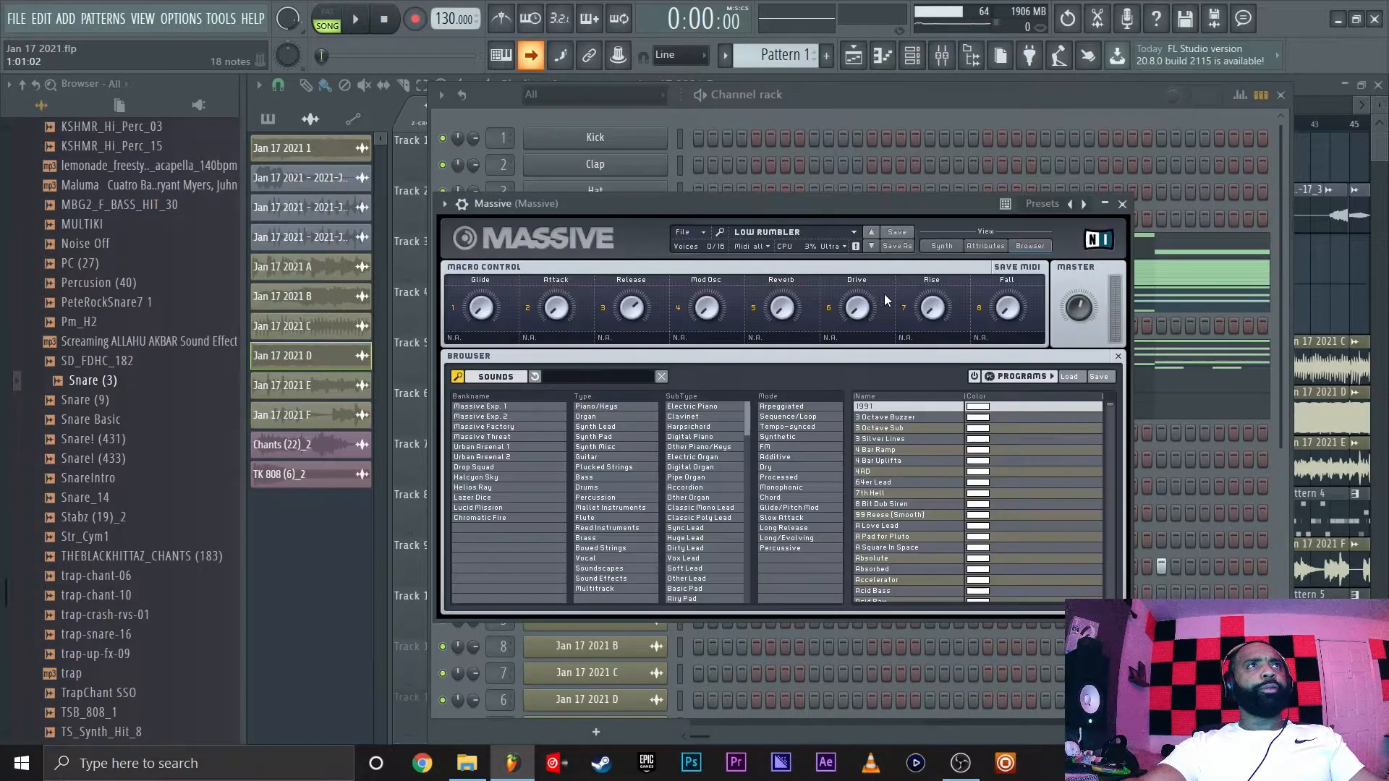
left_click(588, 488)
scroll(998, 442, "down", 5)
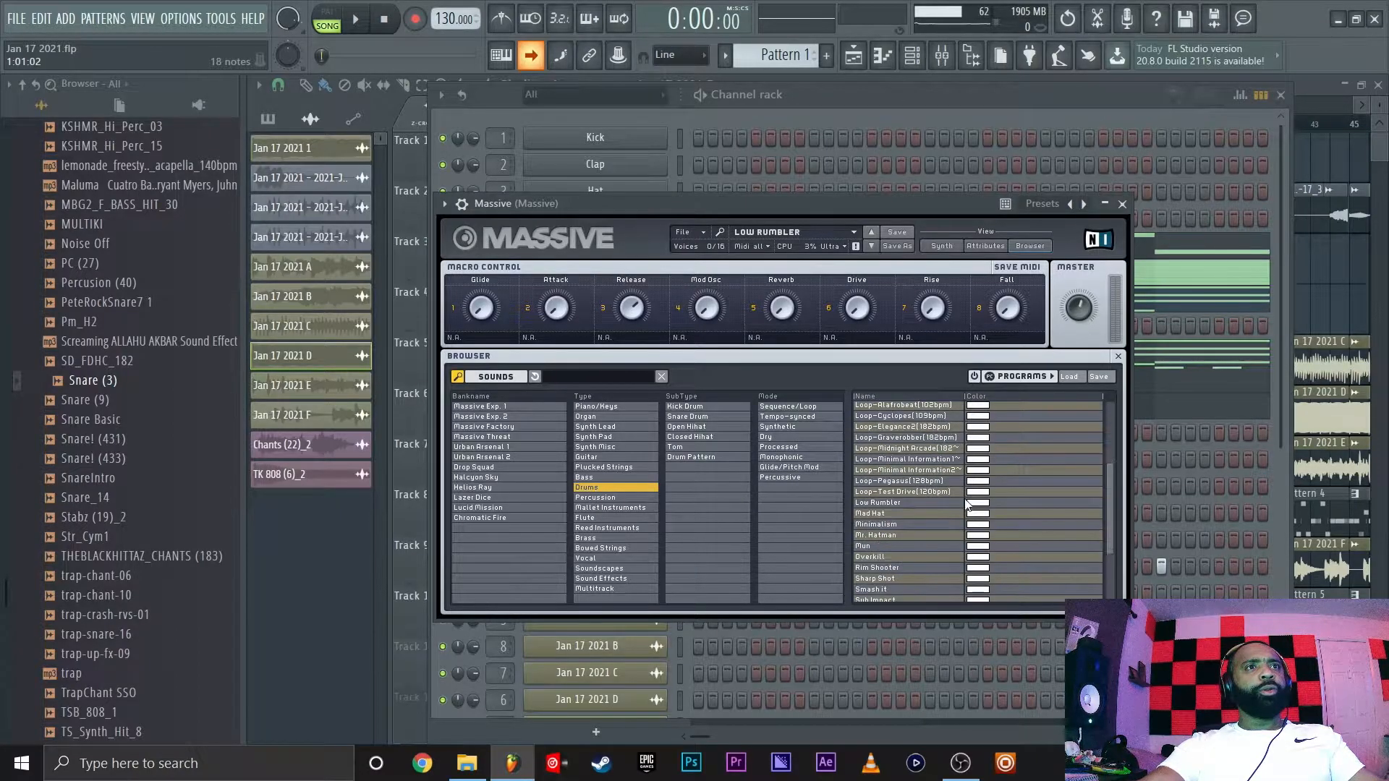
left_click(882, 501)
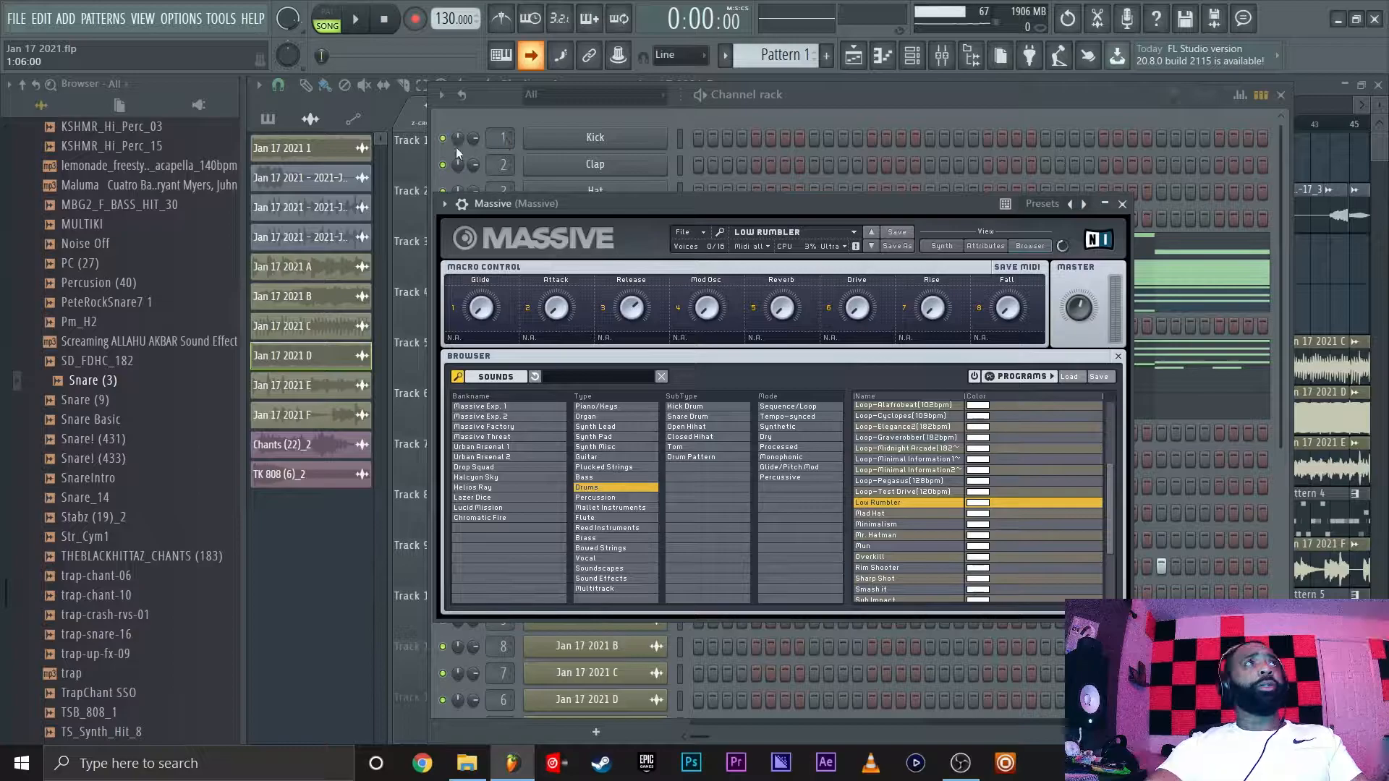
left_click(1122, 204)
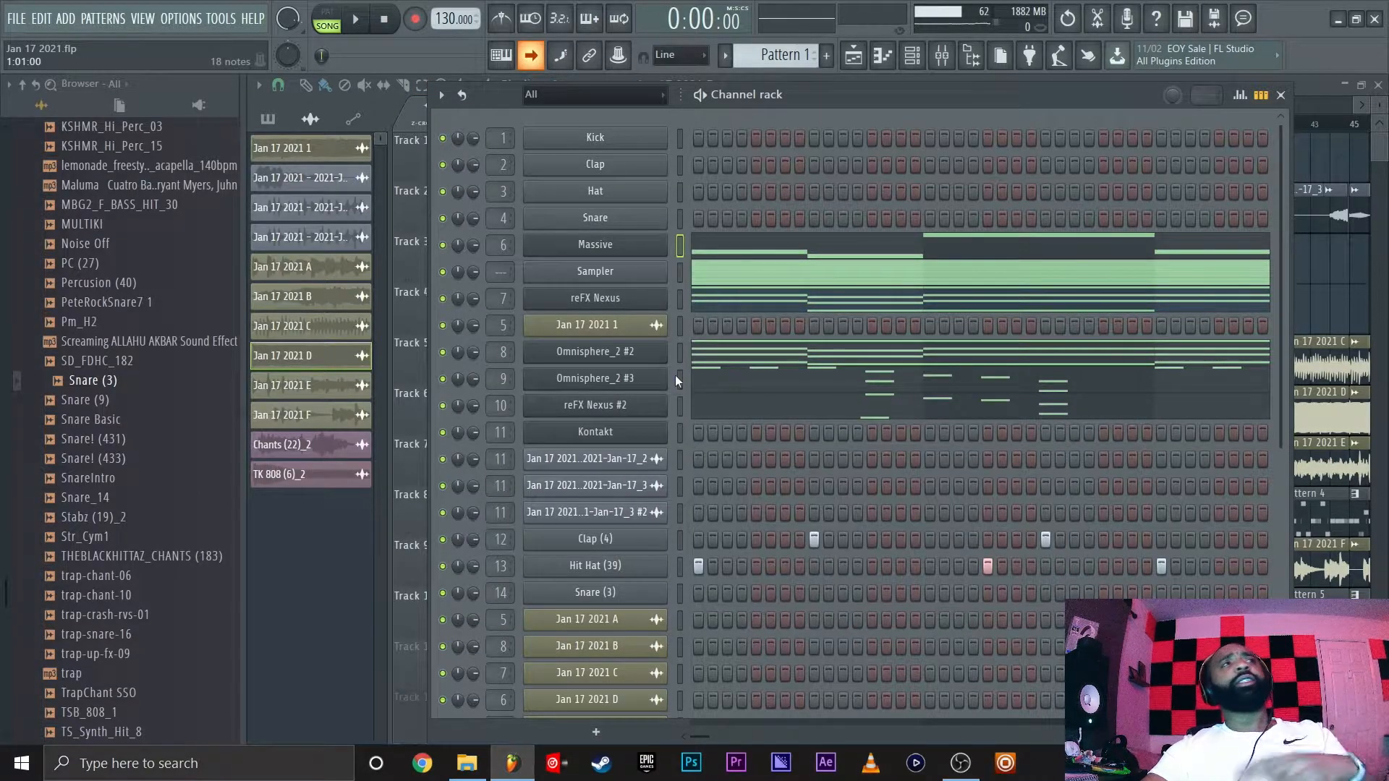
Audition the Jan 17 2021 E clip on Track 7 and inspect the sample of the Jan 17 2021 F clip.
left_click(731, 80)
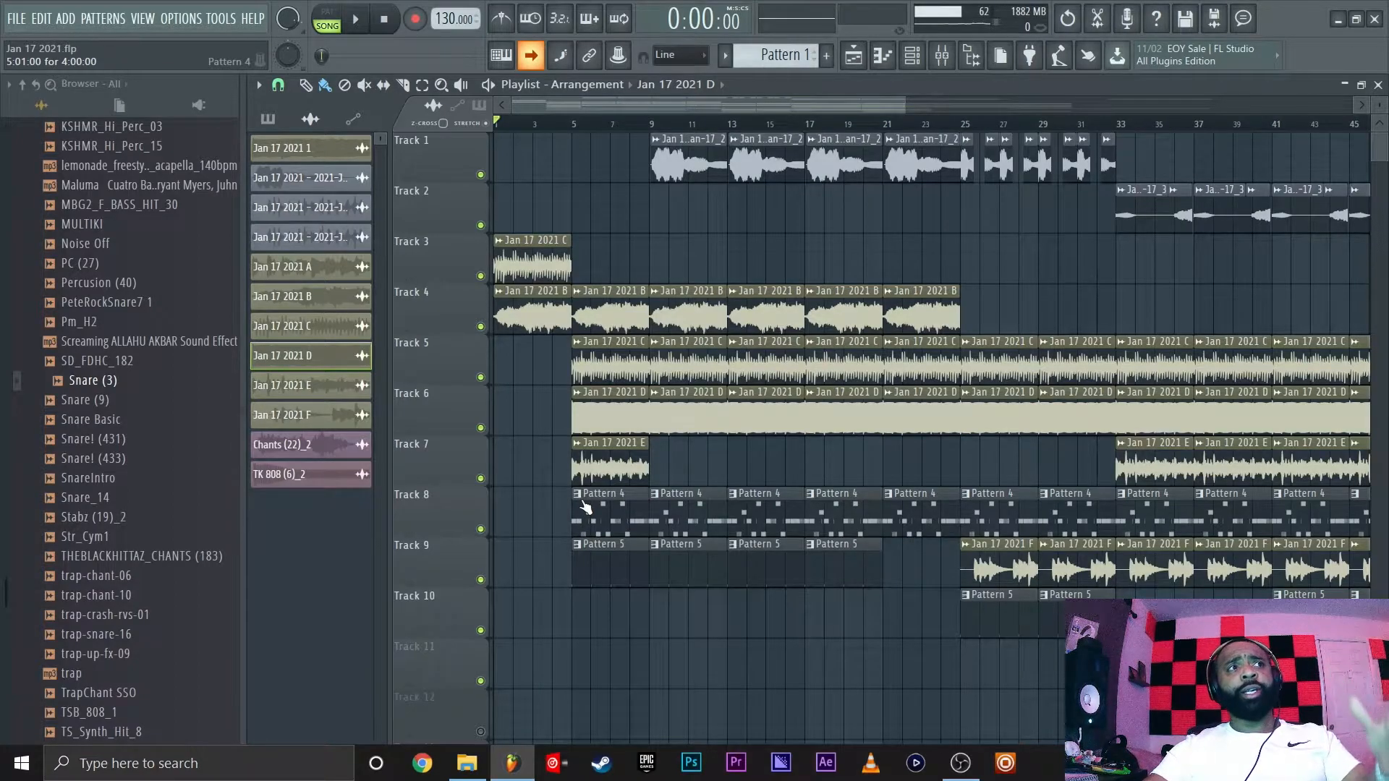
double_click(602, 464)
left_click(801, 524)
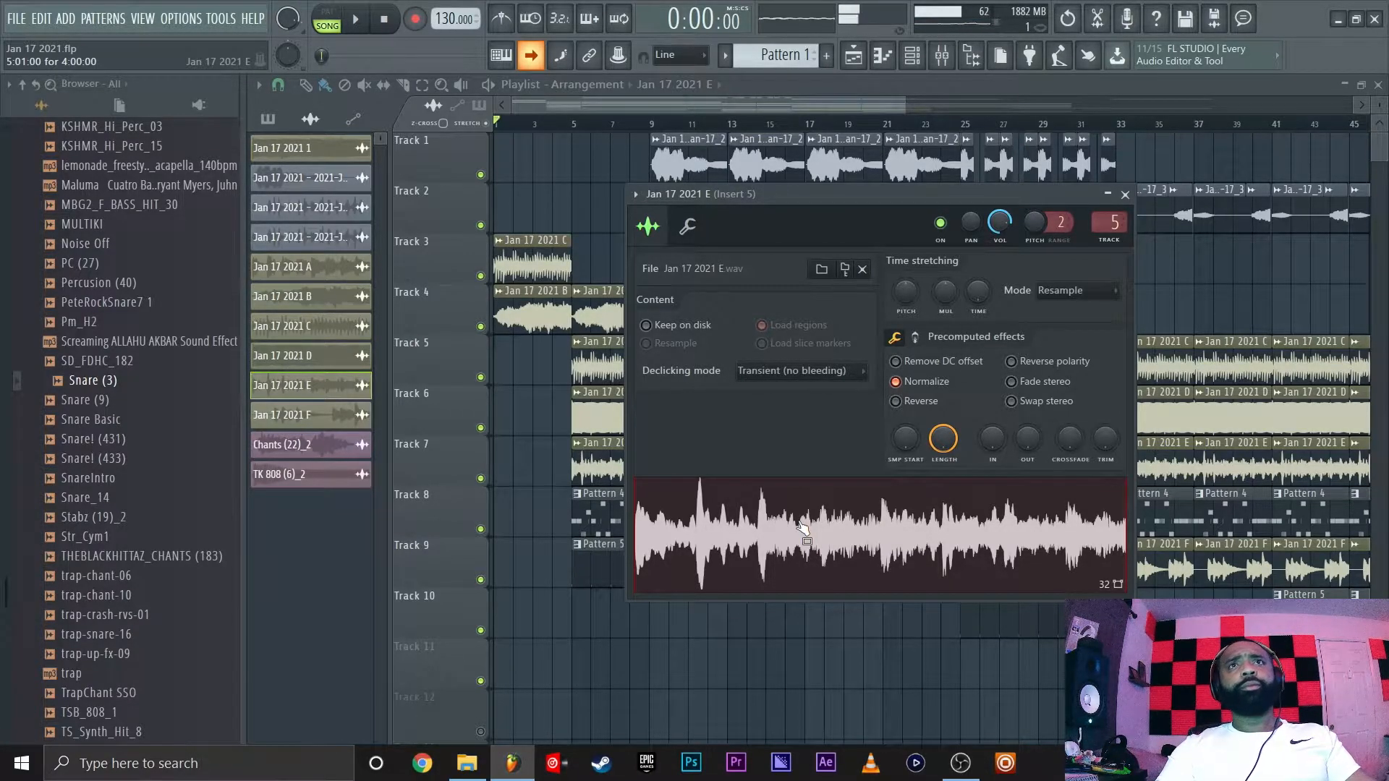
left_click(636, 193)
left_click(694, 215)
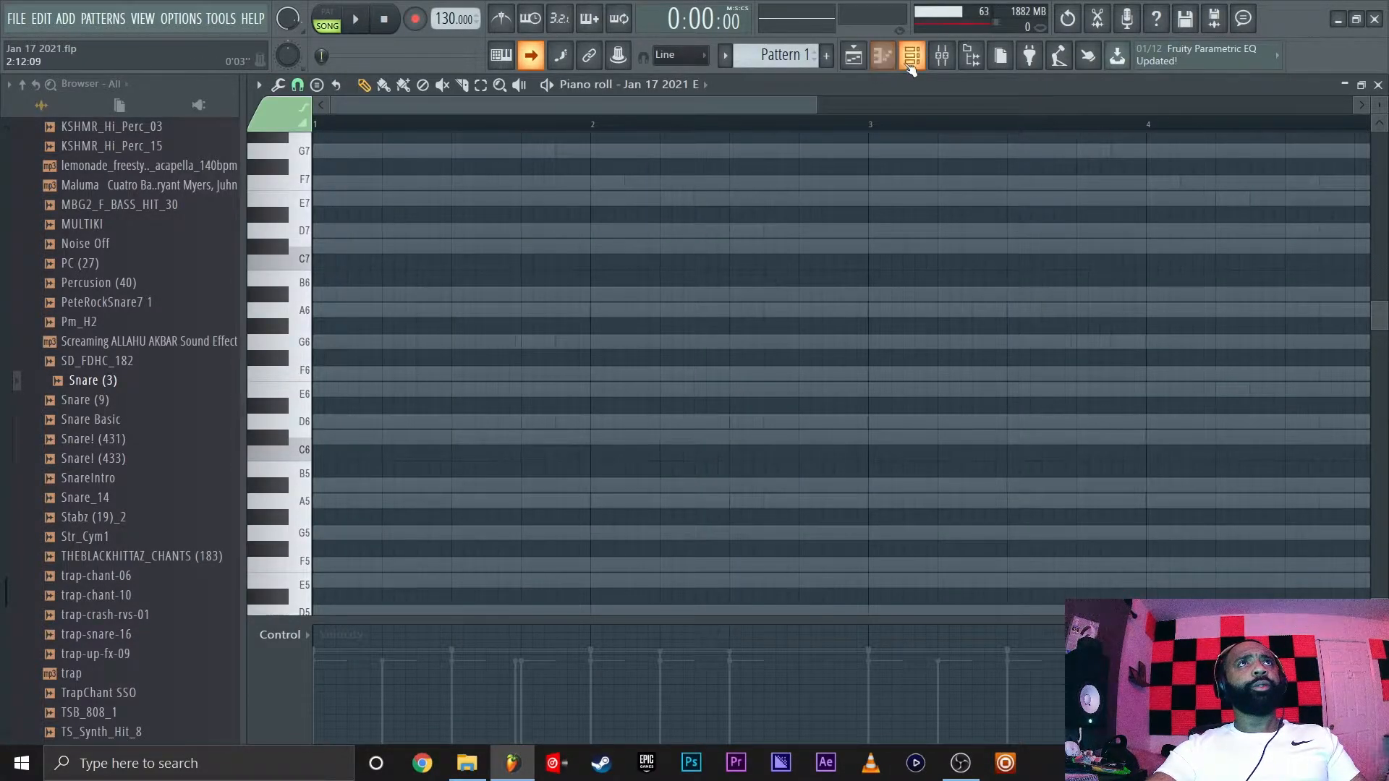
left_click(882, 55)
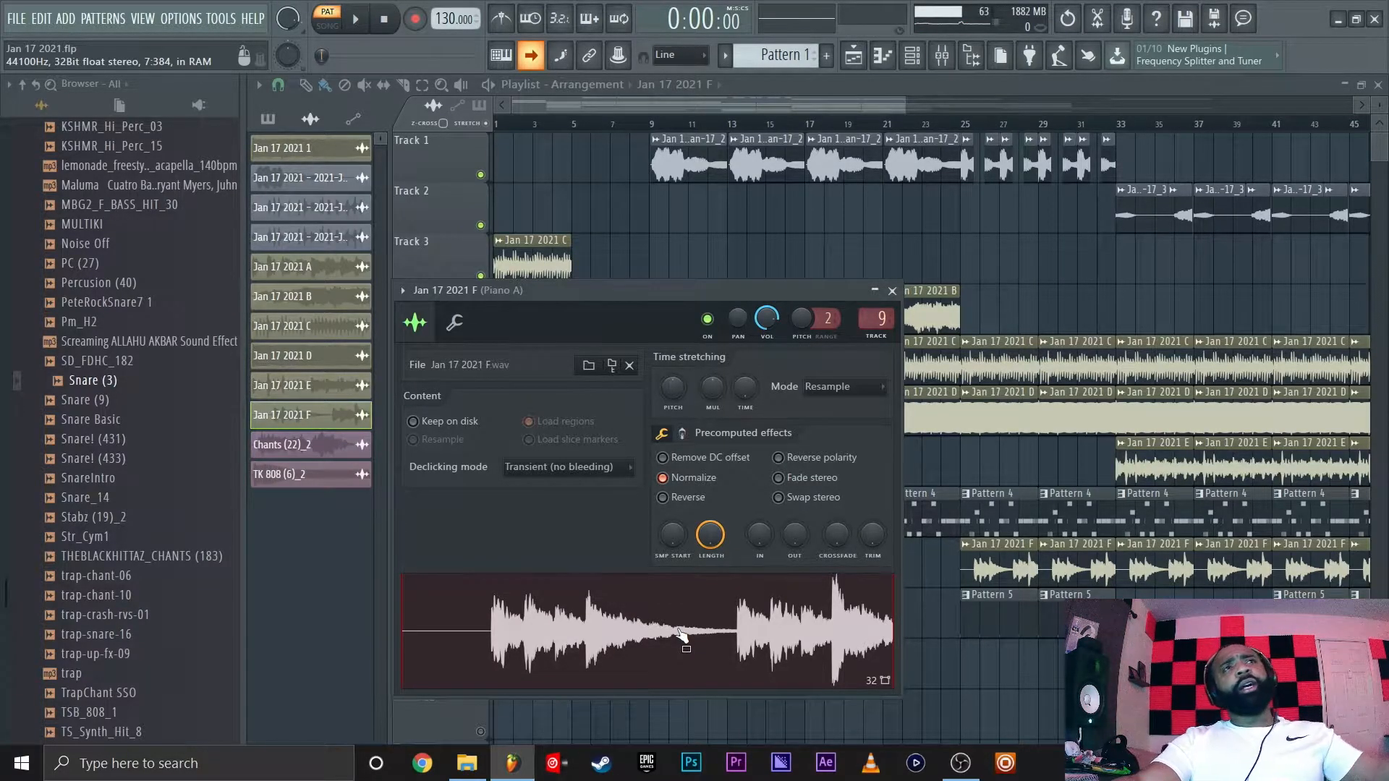
left_click(892, 290)
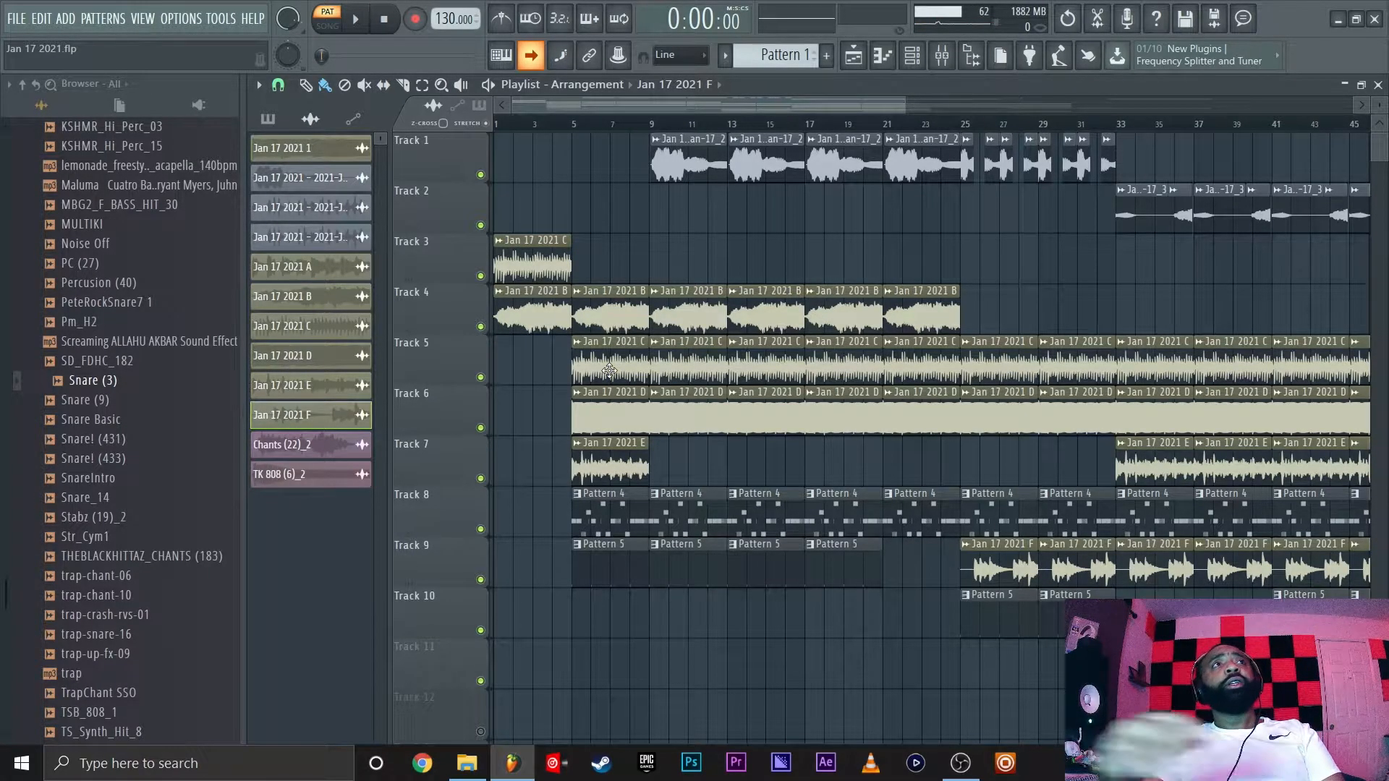
Export the current pattern as a 32Bit float stereo WAV file named Jan 17 2021 EX.
left_click(16, 18)
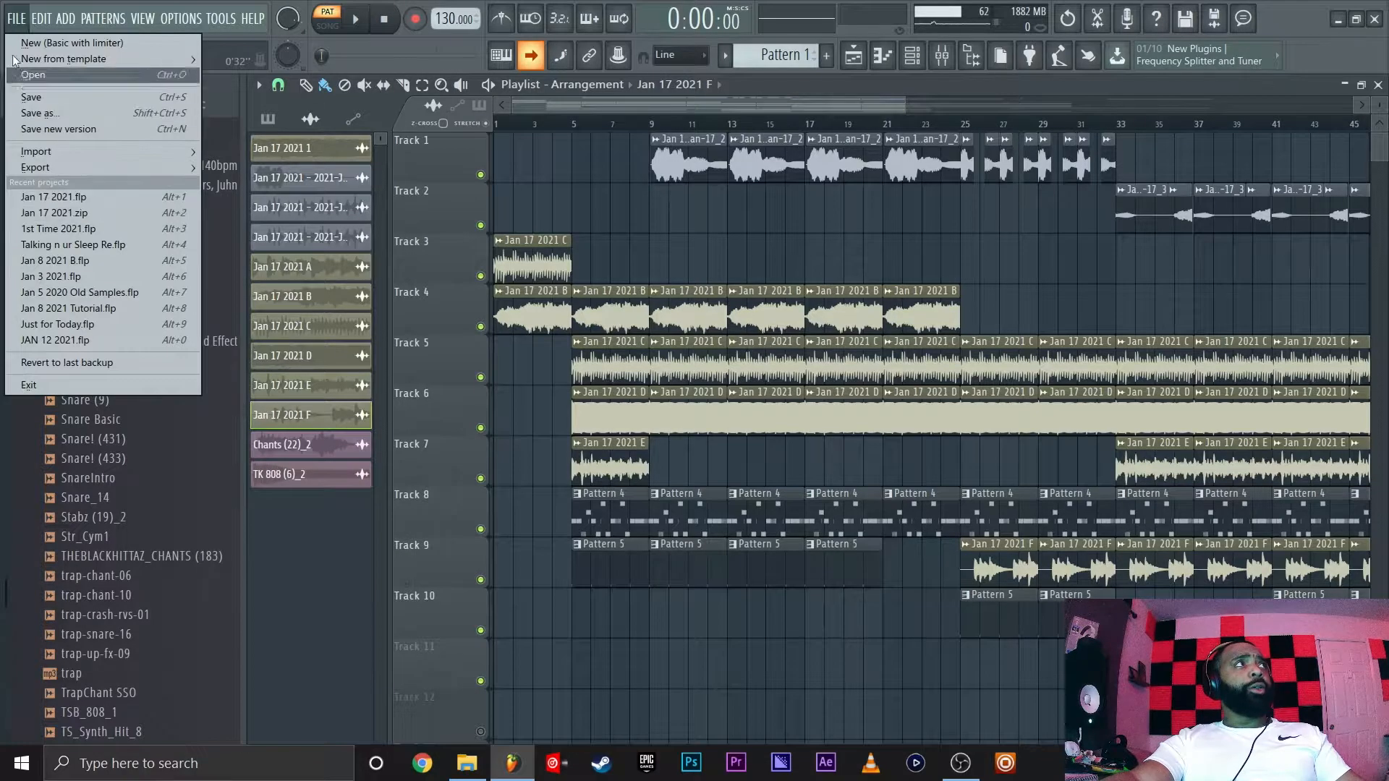
mouse_move(36, 168)
left_click(236, 182)
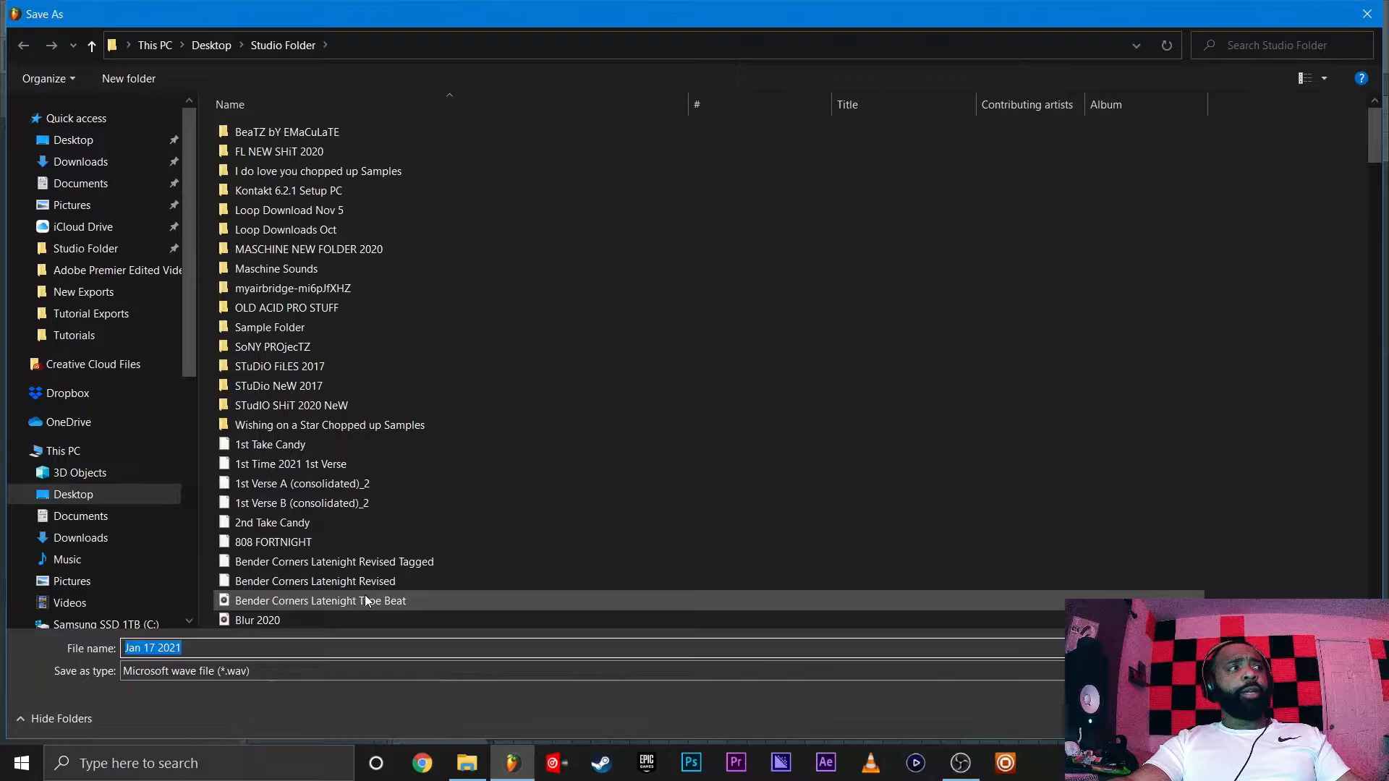
left_click(301, 648)
type("EX")
key("Return")
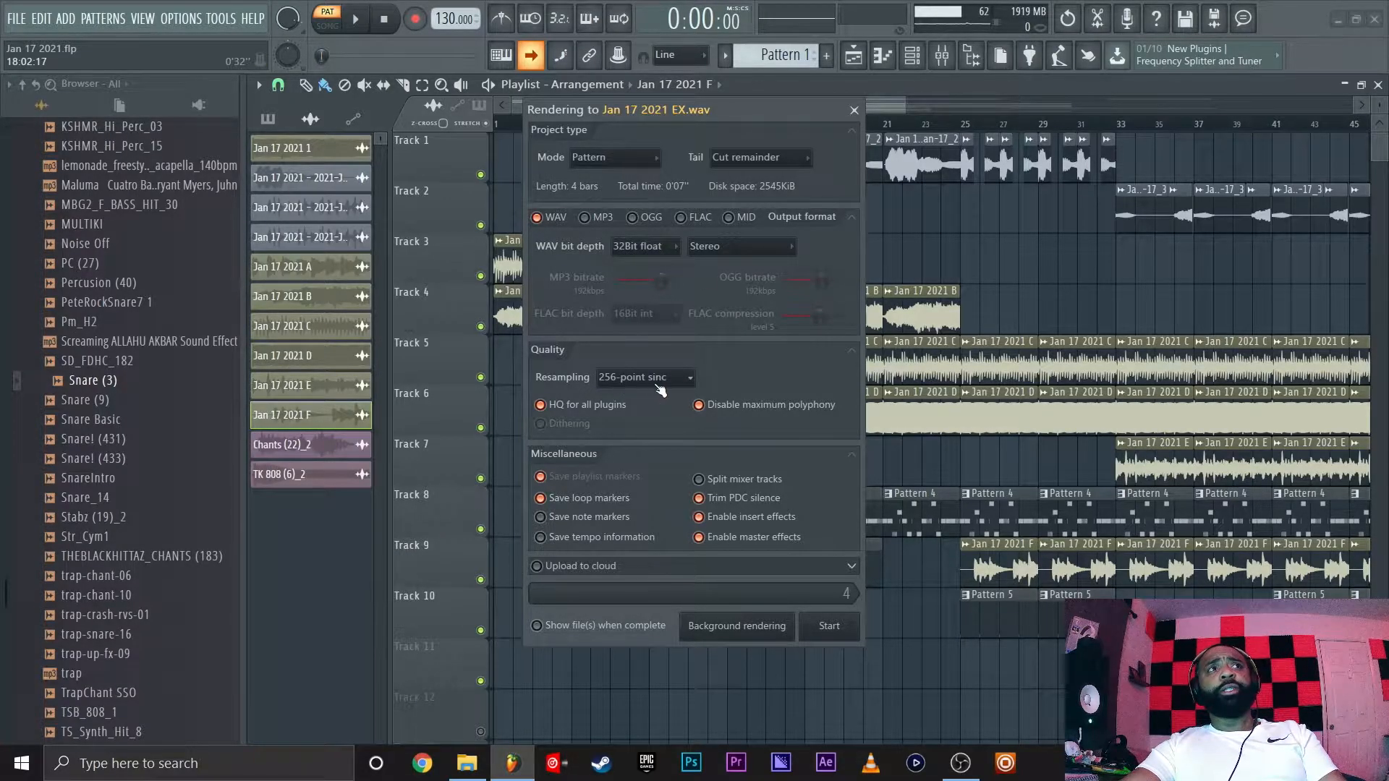
left_click(829, 628)
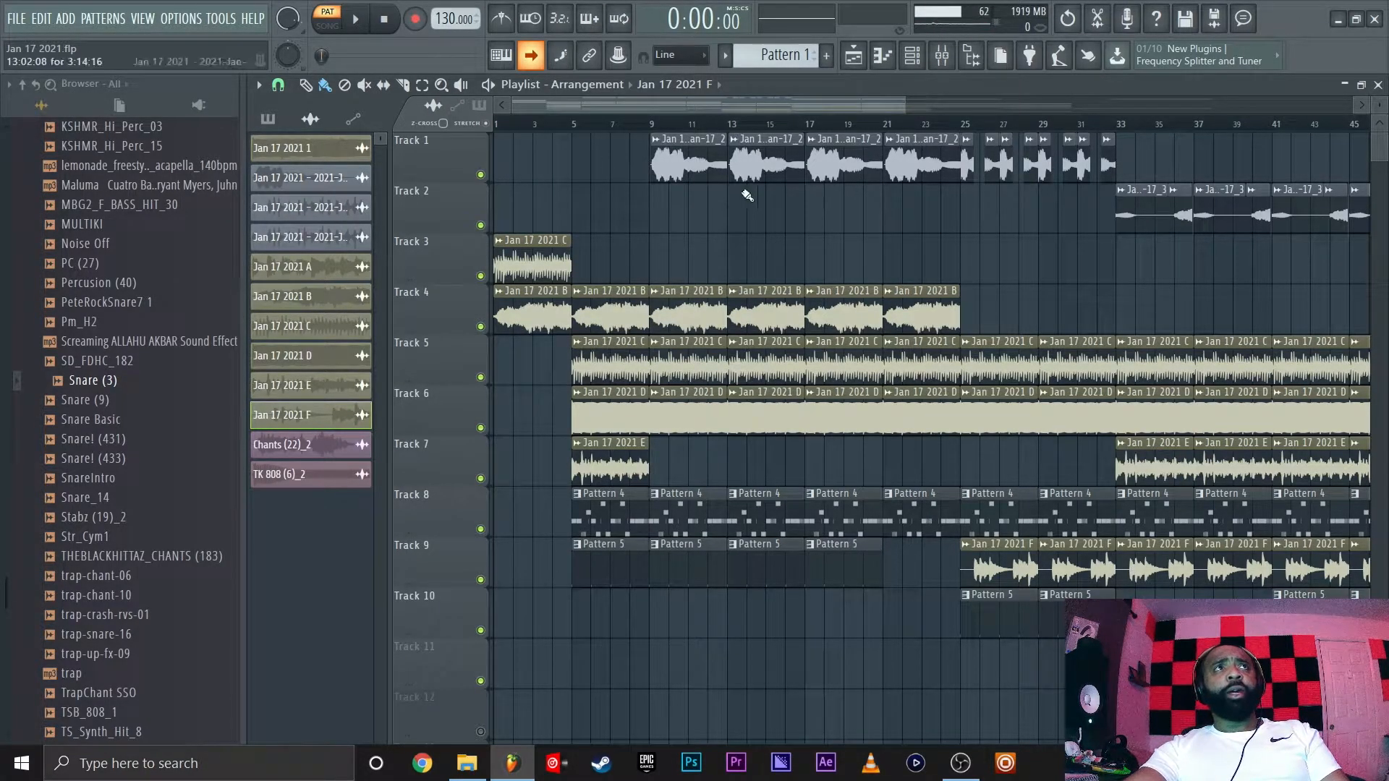
Open Pattern 4 from Track 8, bring up the channel rack and solo the ClosedHH PostBlip 2 channel in Pattern 3.
double_click(600, 514)
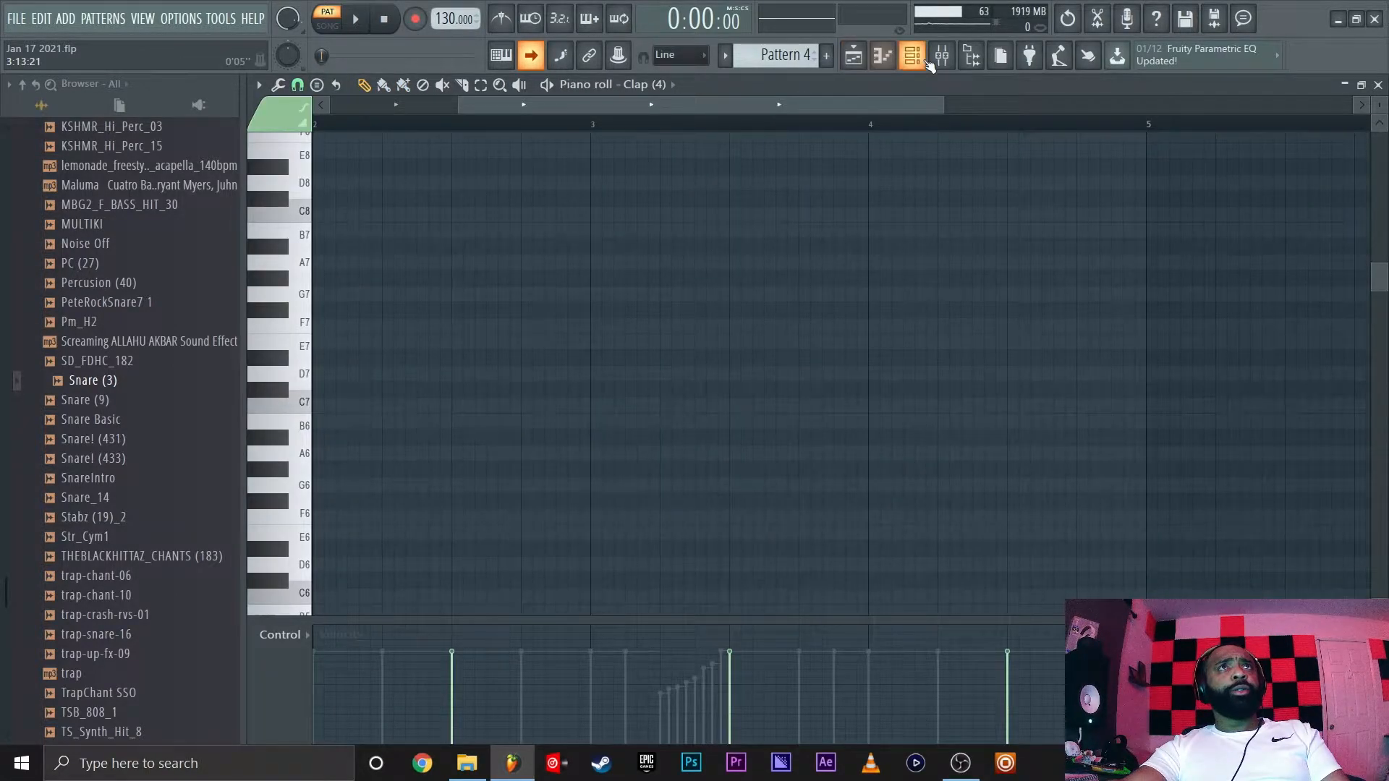
left_click(918, 60)
right_click(628, 556)
left_click(425, 312)
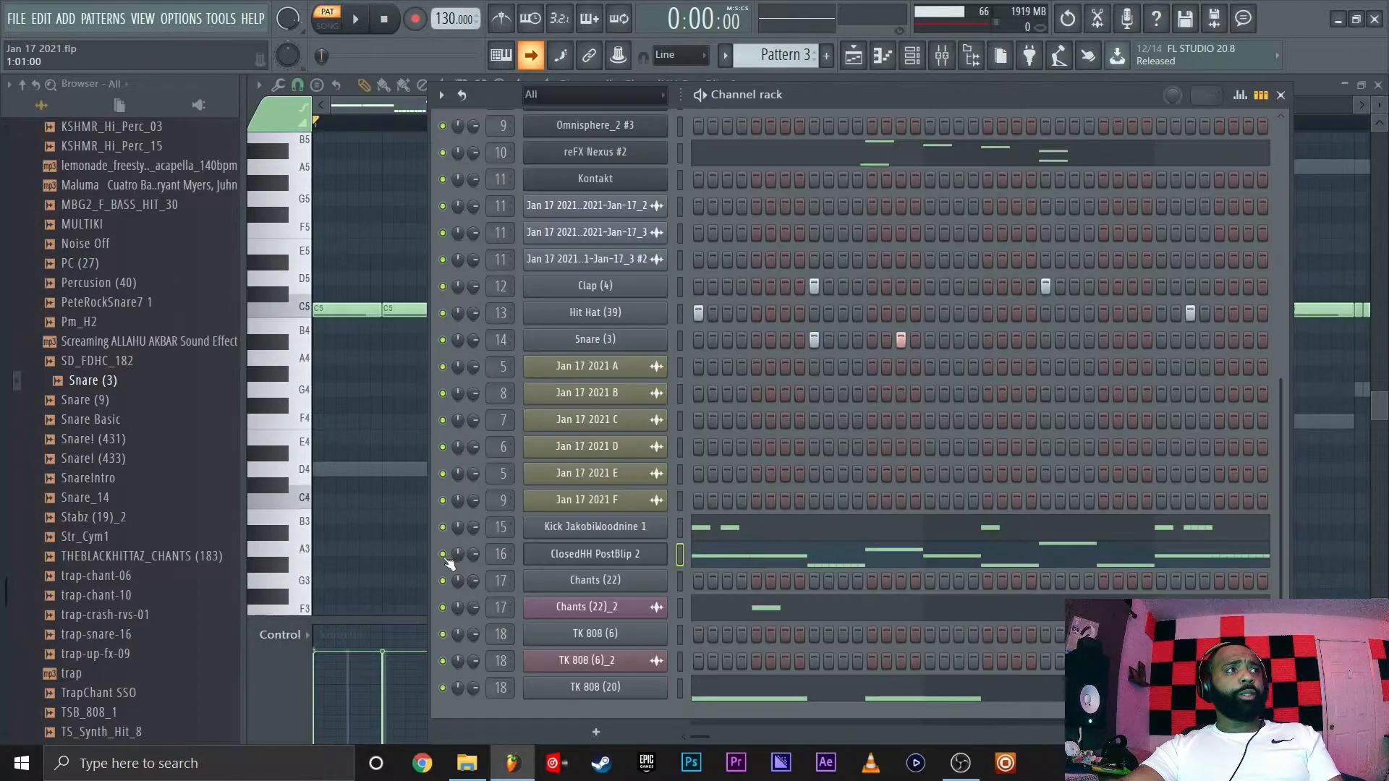
right_click(459, 554)
key("space")
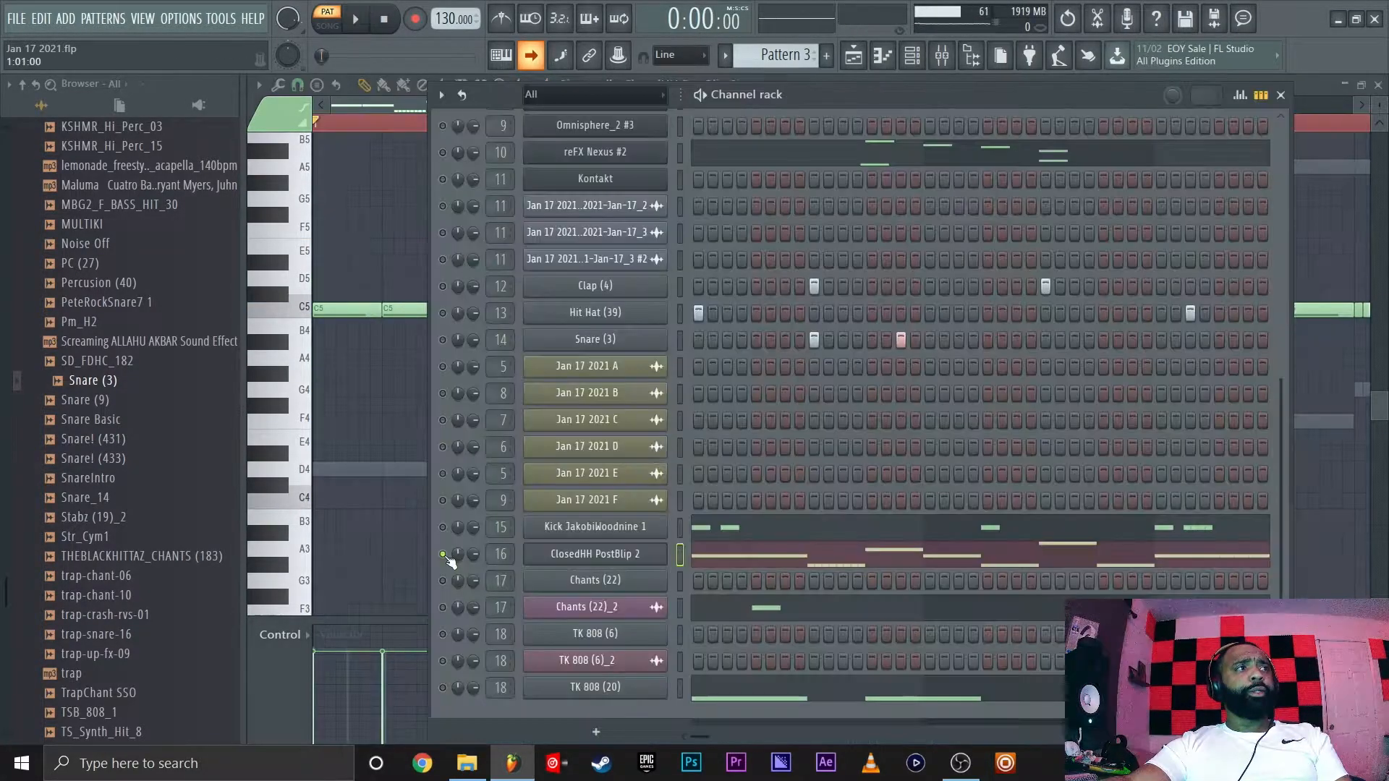
Solo the Clap (4) channel in Pattern 1 and play the pattern to hear it alone.
right_click(474, 475)
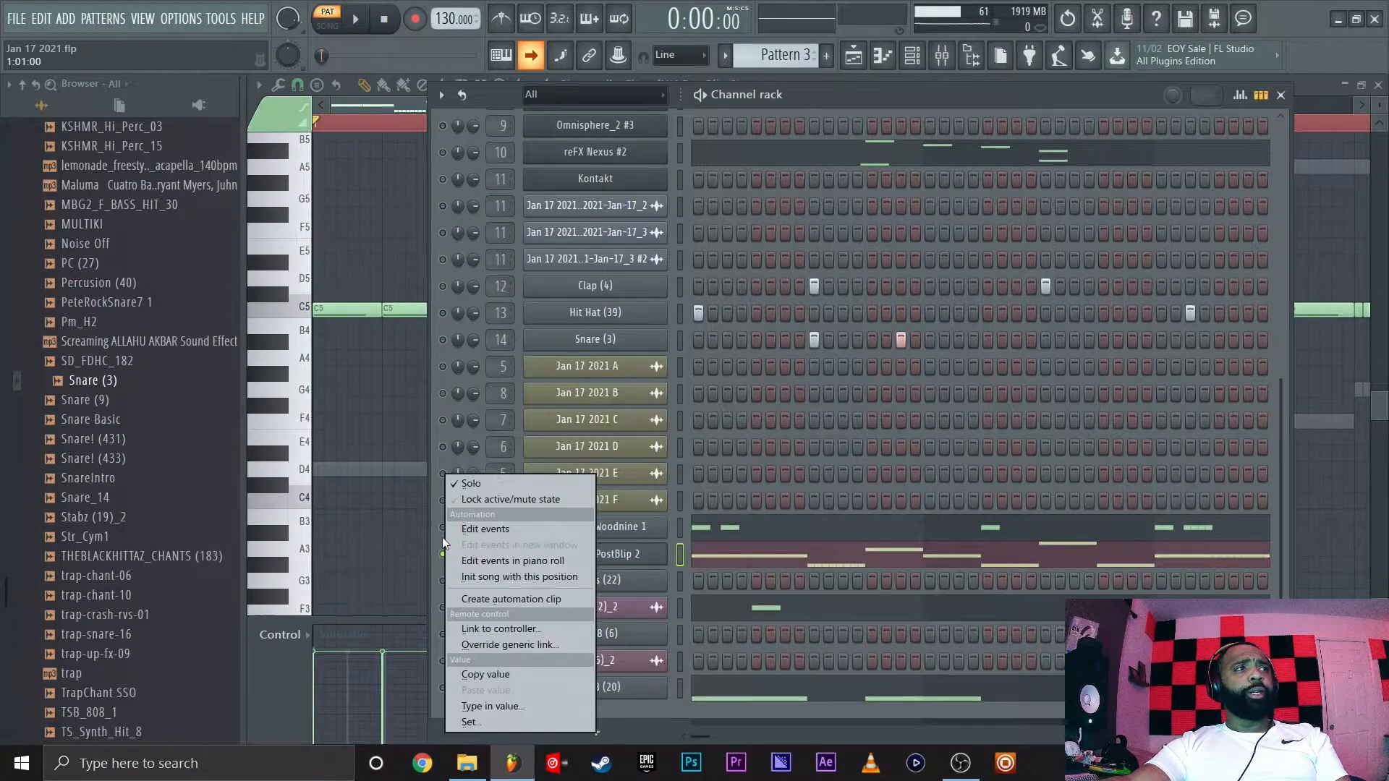
left_click(474, 486)
key("space")
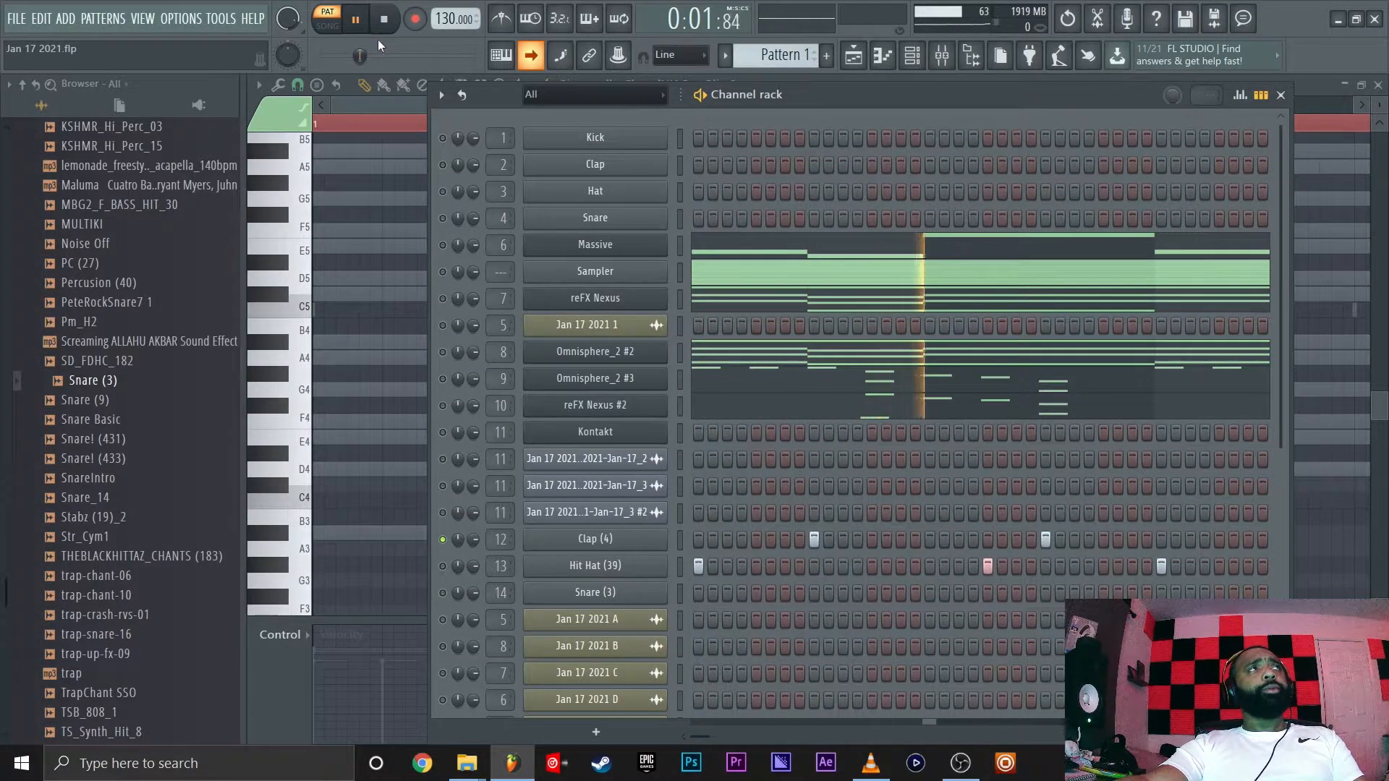
key("space")
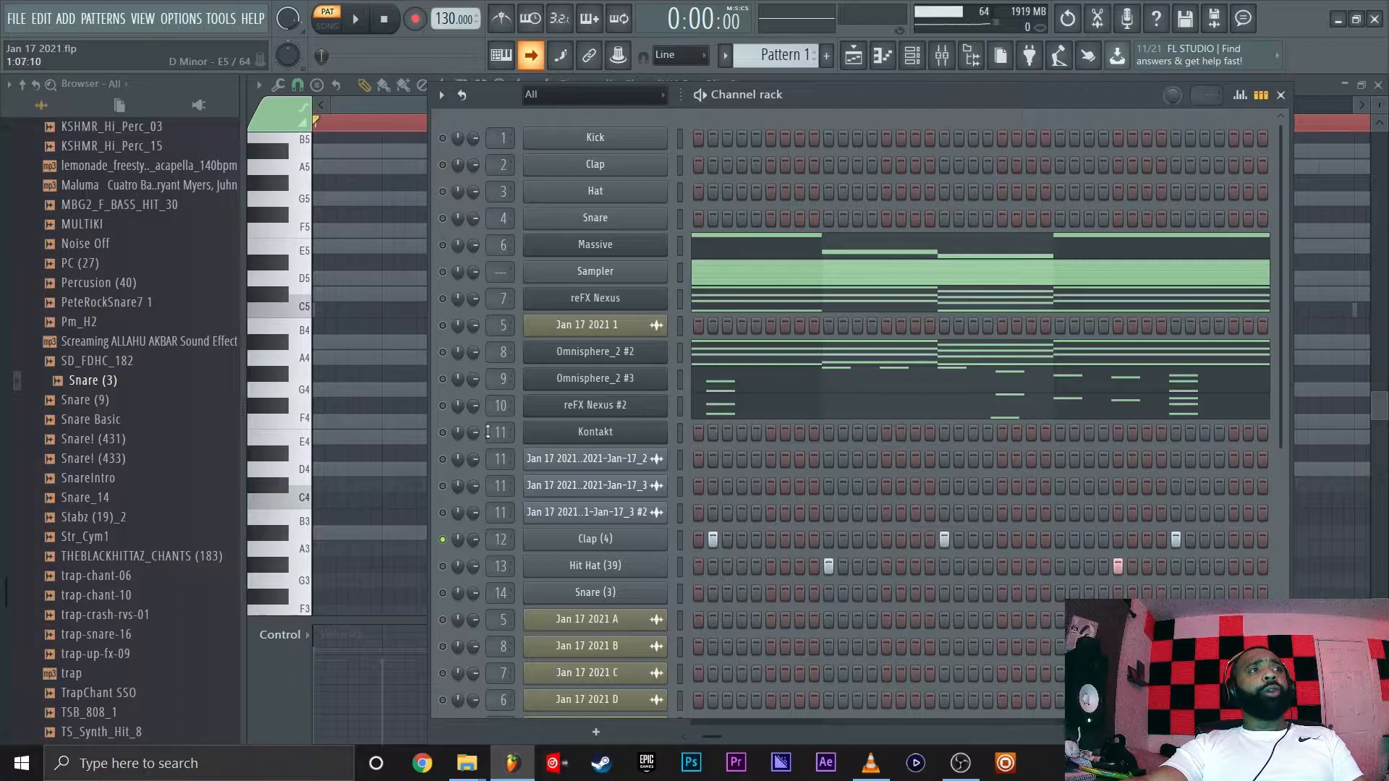
Solo and play the Hit Hat (39) channel in Pattern 1, and return to the song arrangement.
right_click(440, 557)
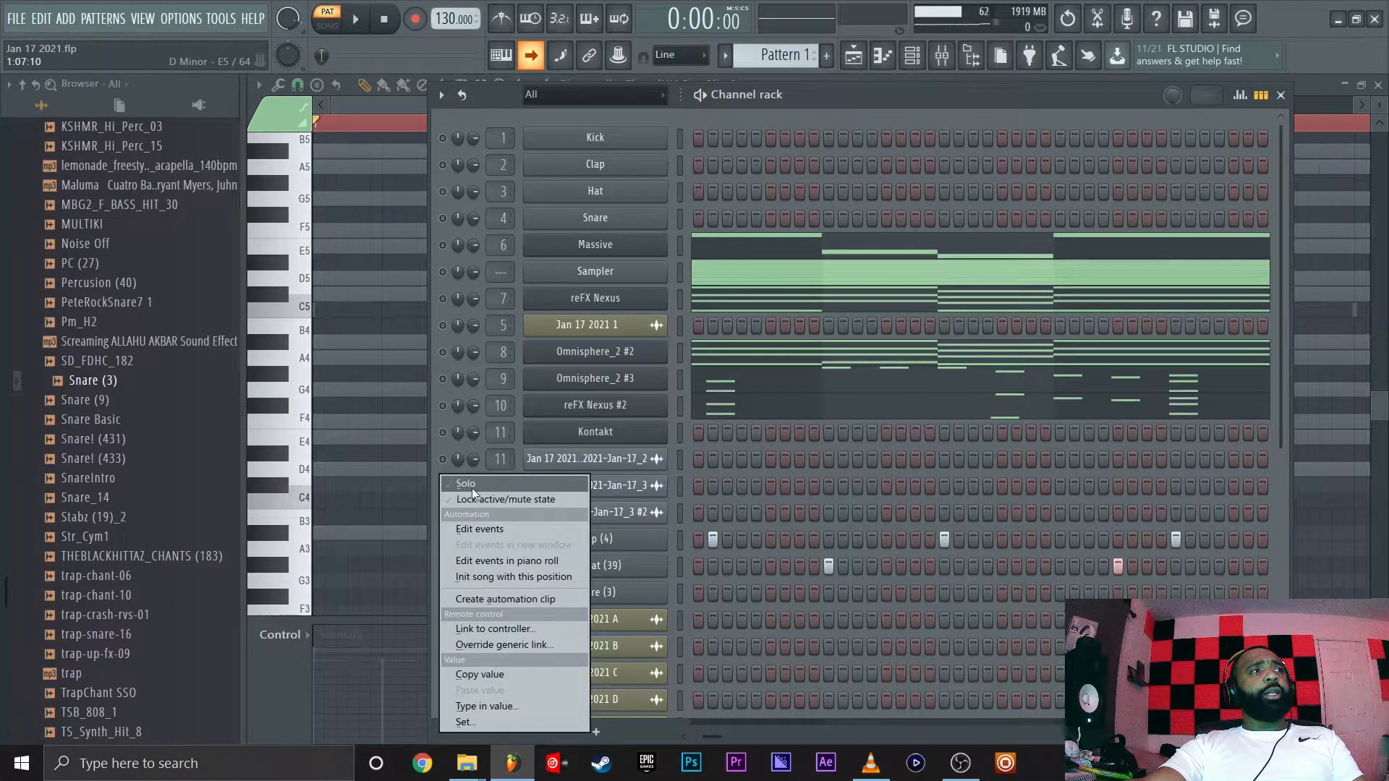
key("space")
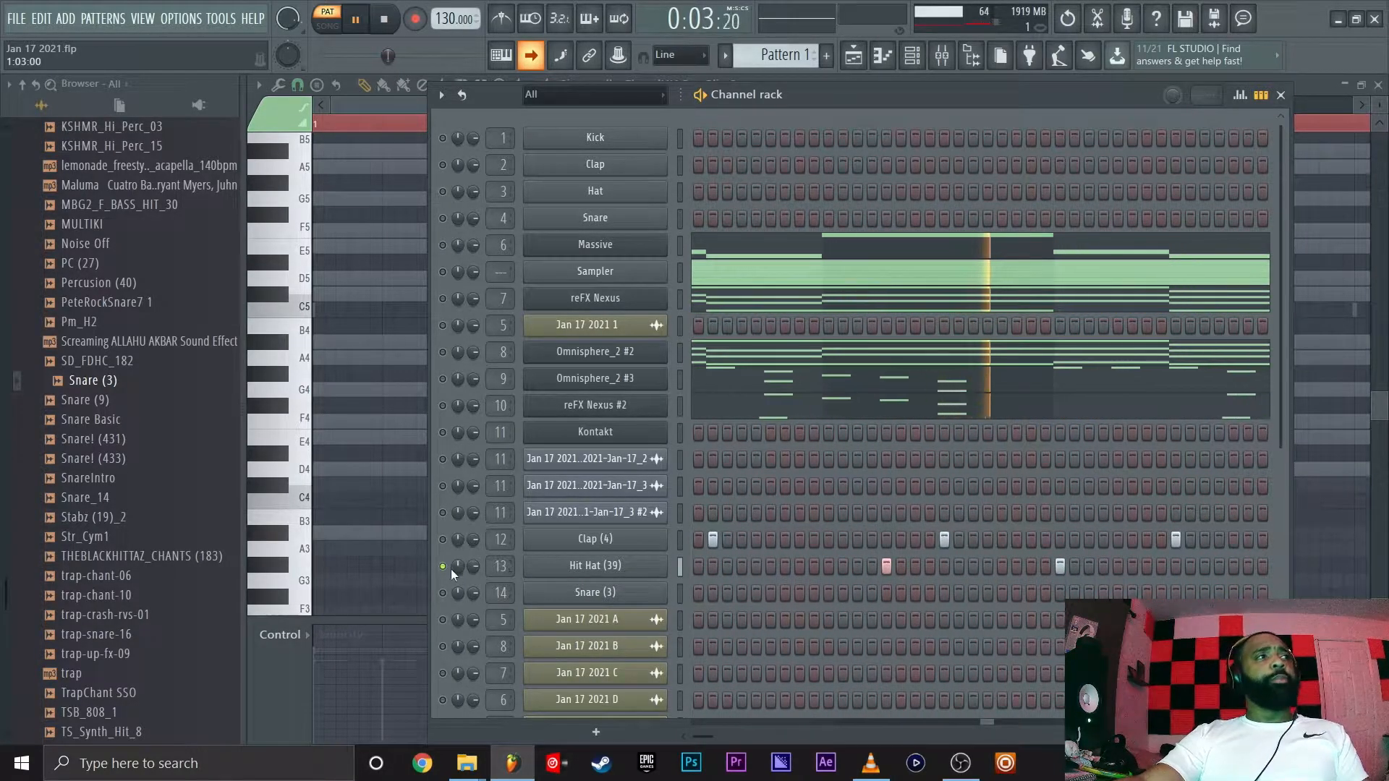
key("space")
scroll(701, 440, "down", 2)
scroll(731, 116, "up", 2)
scroll(749, 59, "down", 2)
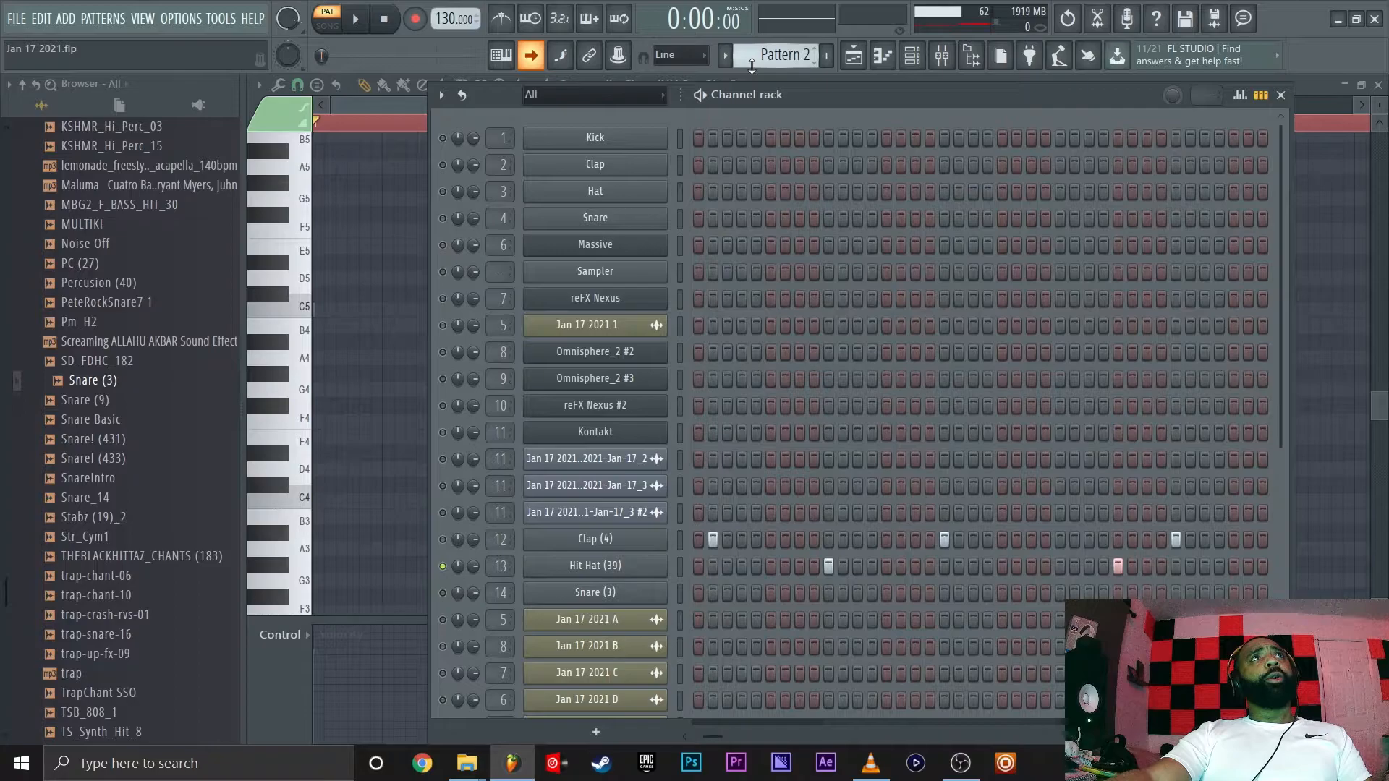
left_click(356, 20)
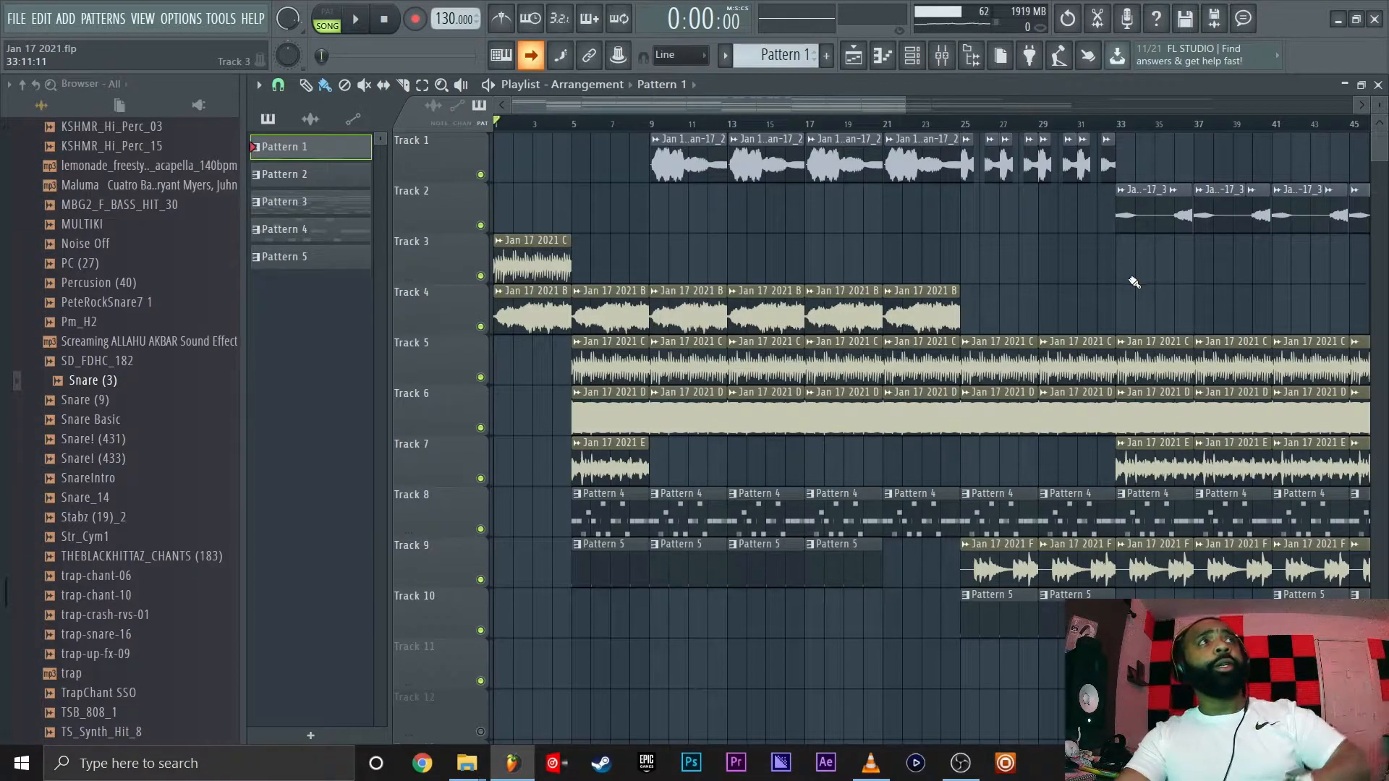
Inspect the sample settings of the Track 1 vocal clip and the effects chain on its Phrase 1 mixer track.
double_click(678, 159)
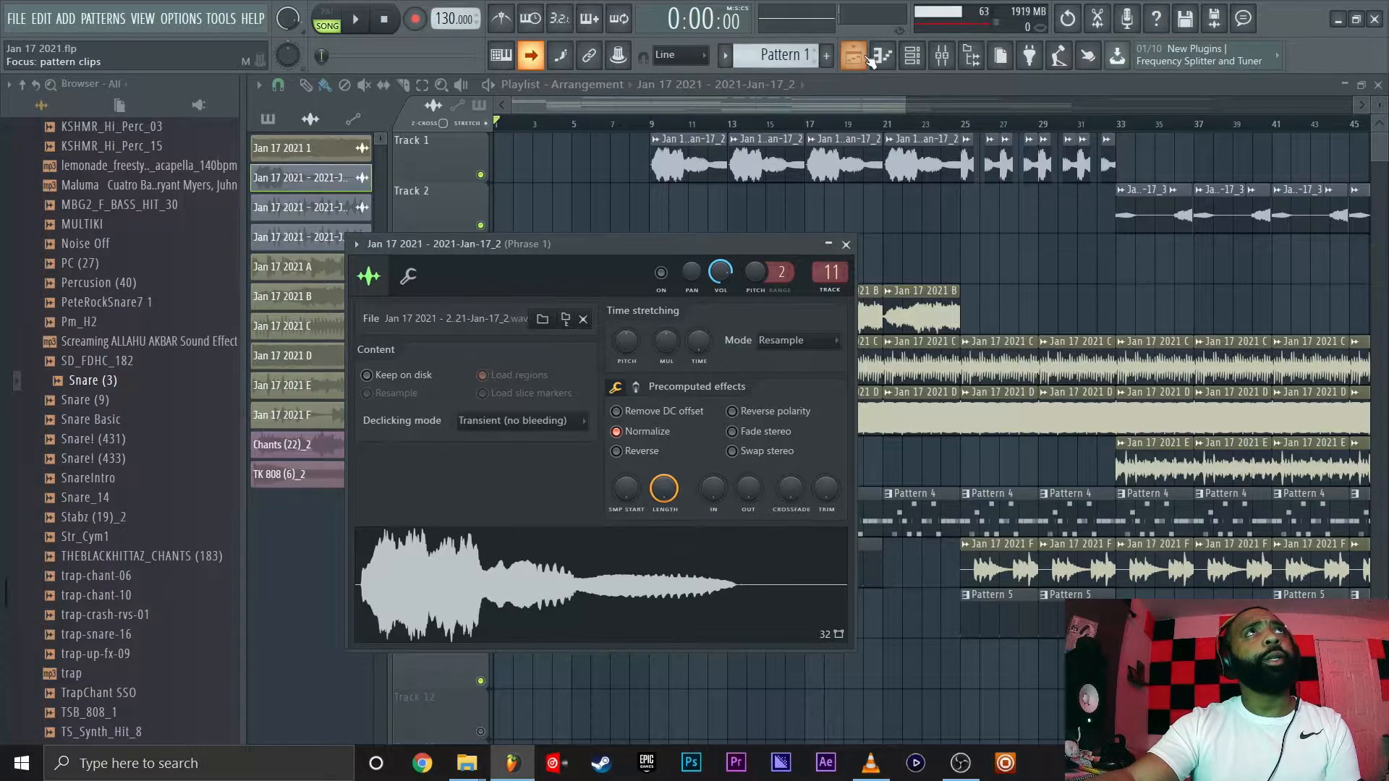
left_click(942, 55)
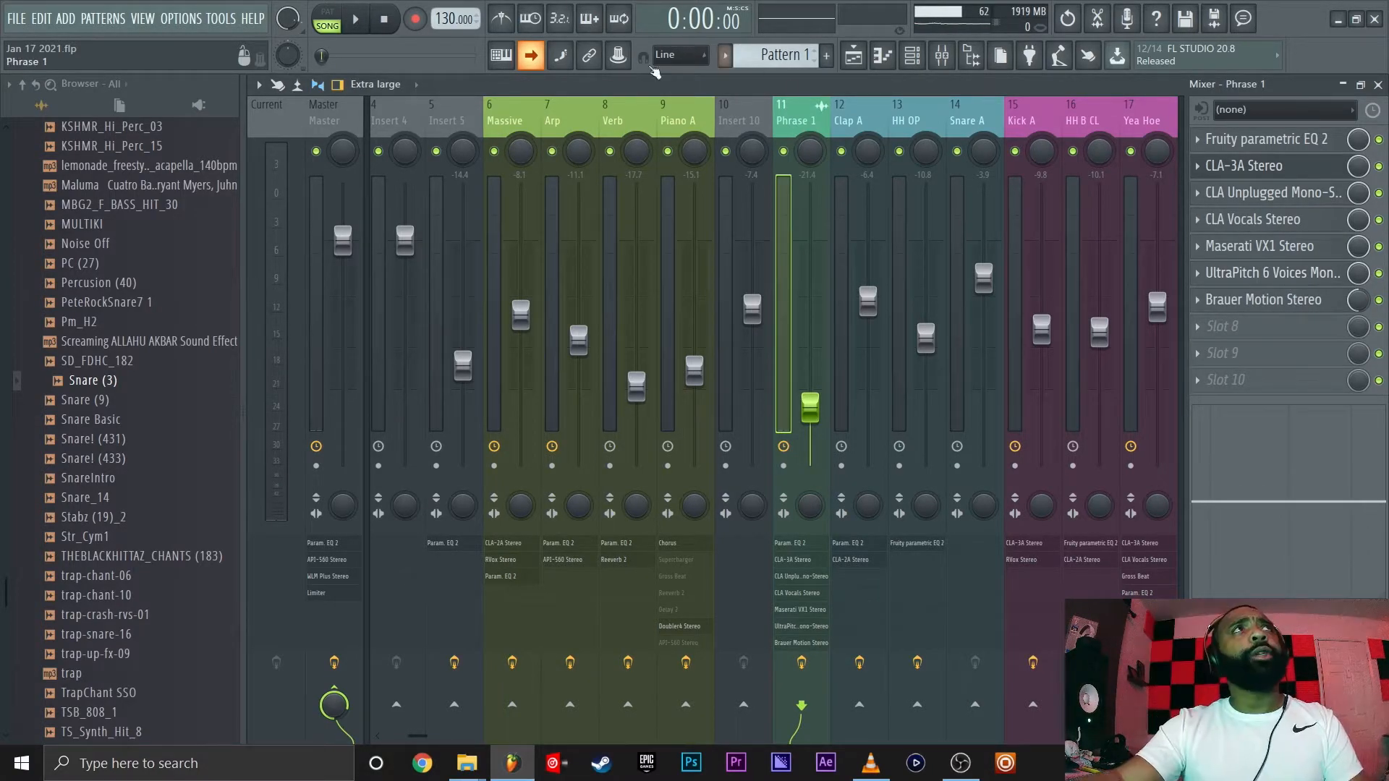
left_click(854, 56)
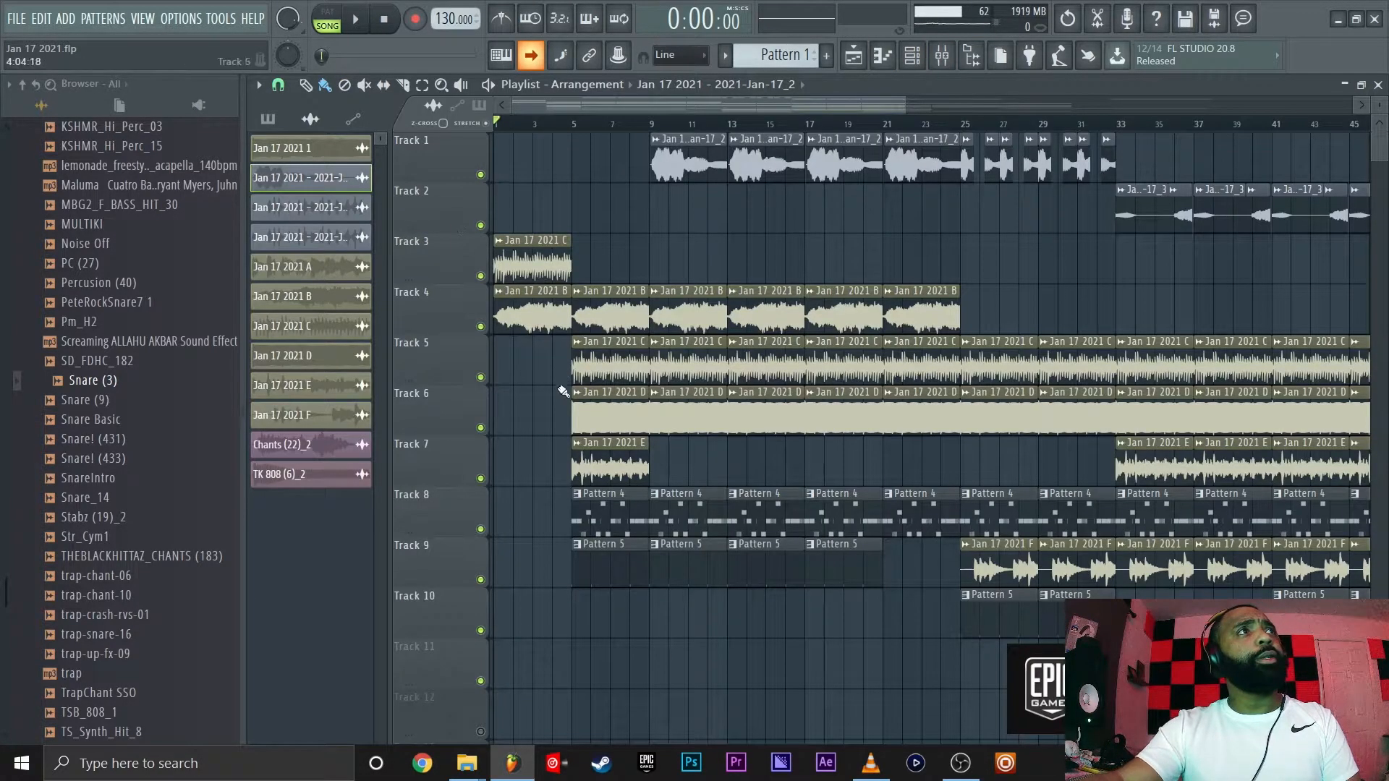
Open the 2021-Jan-17_3 vocal clip and audition its sample.
double_click(666, 168)
left_click(551, 602)
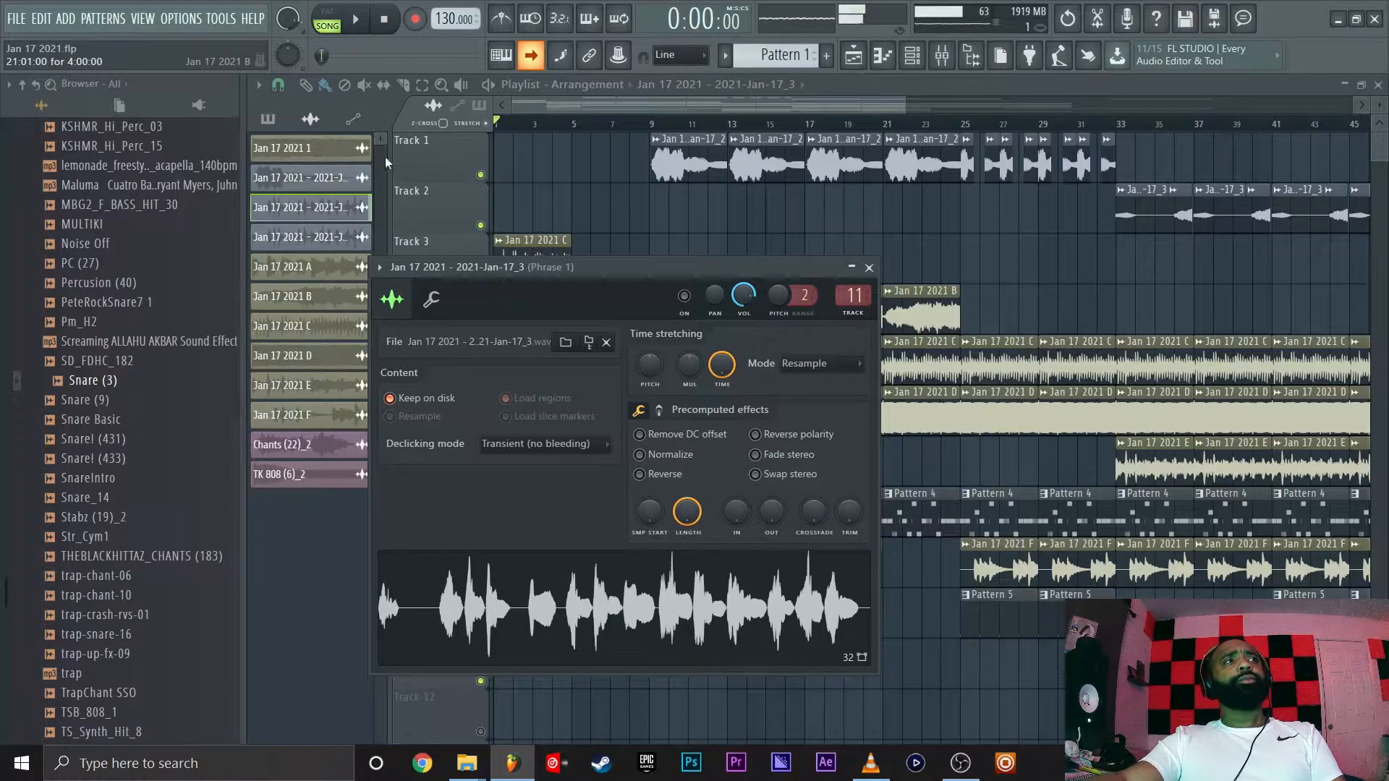
left_click(384, 21)
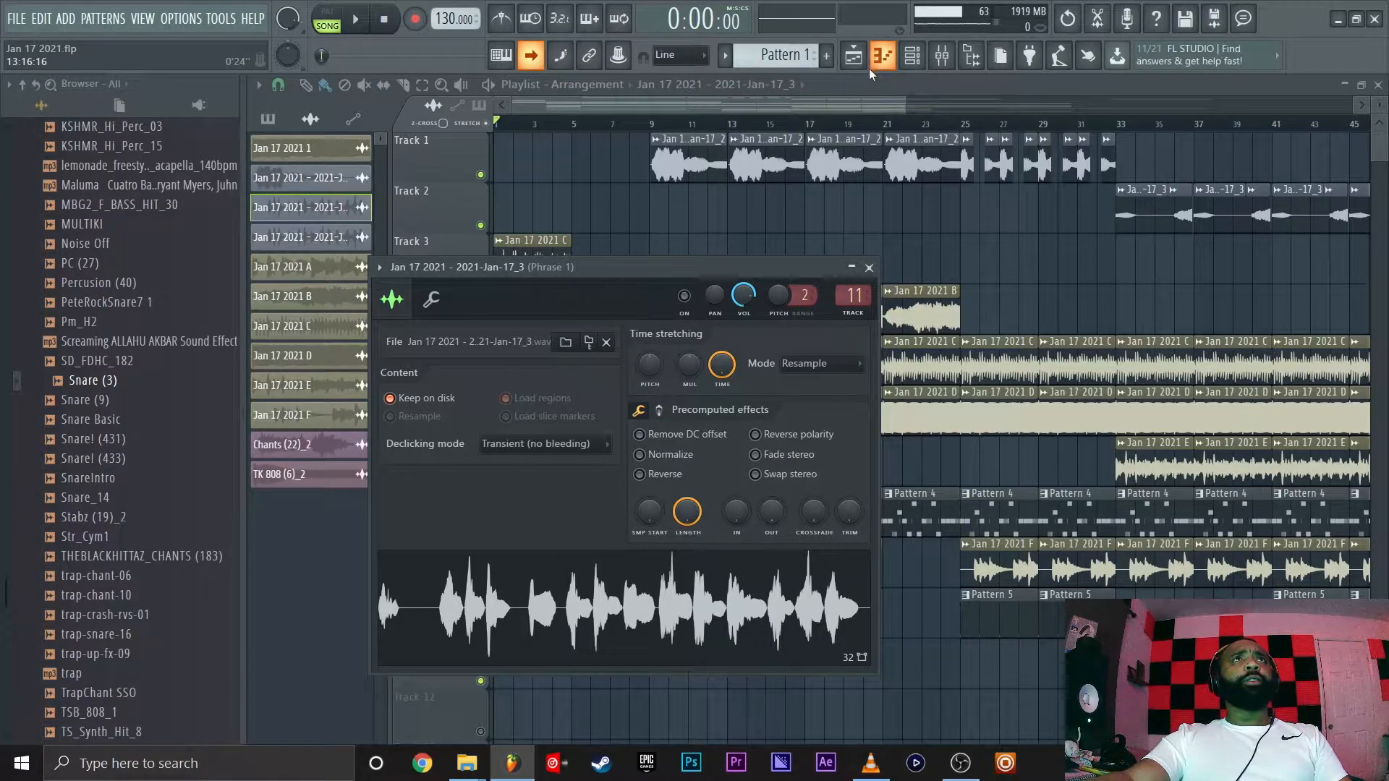
Audition the instrument loaded in the Kontakt channel on its keyboard and remove it from the rack.
left_click(911, 57)
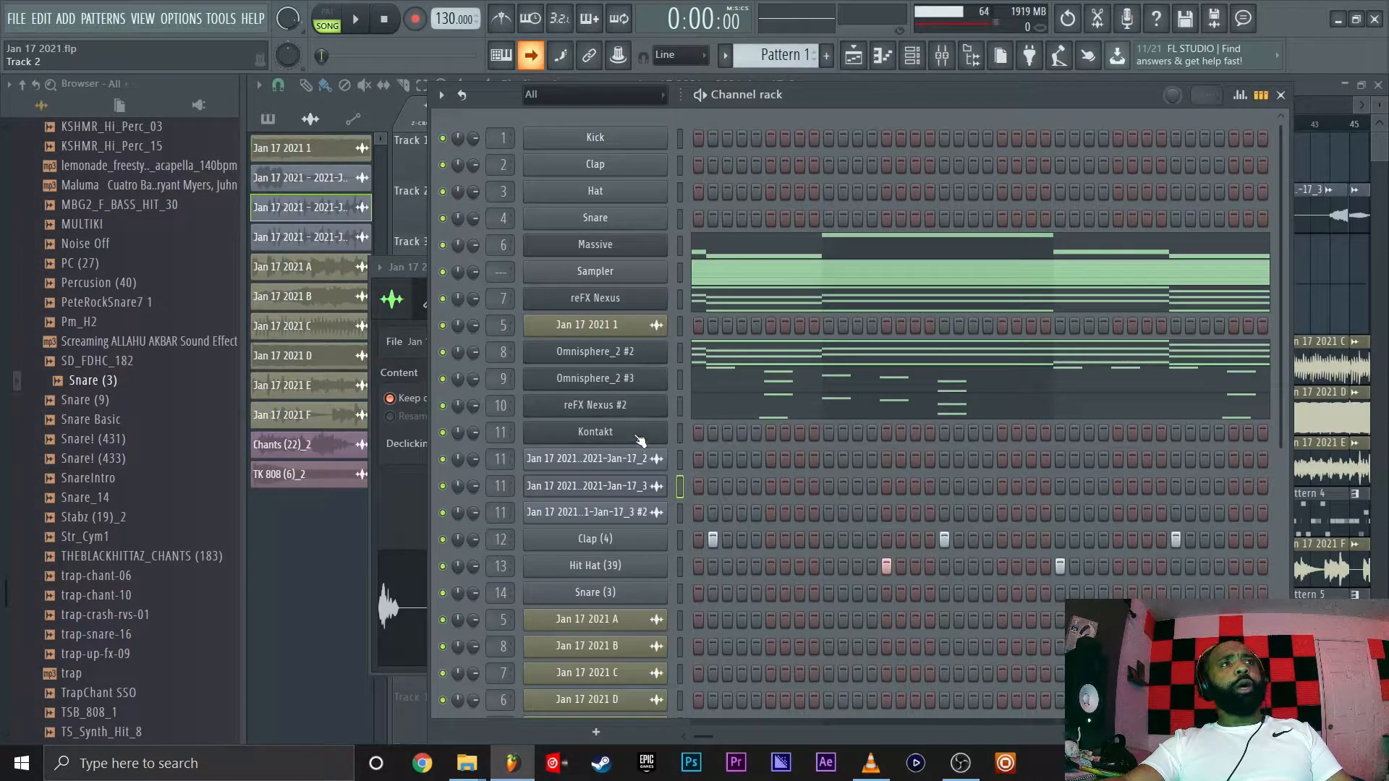
left_click(634, 434)
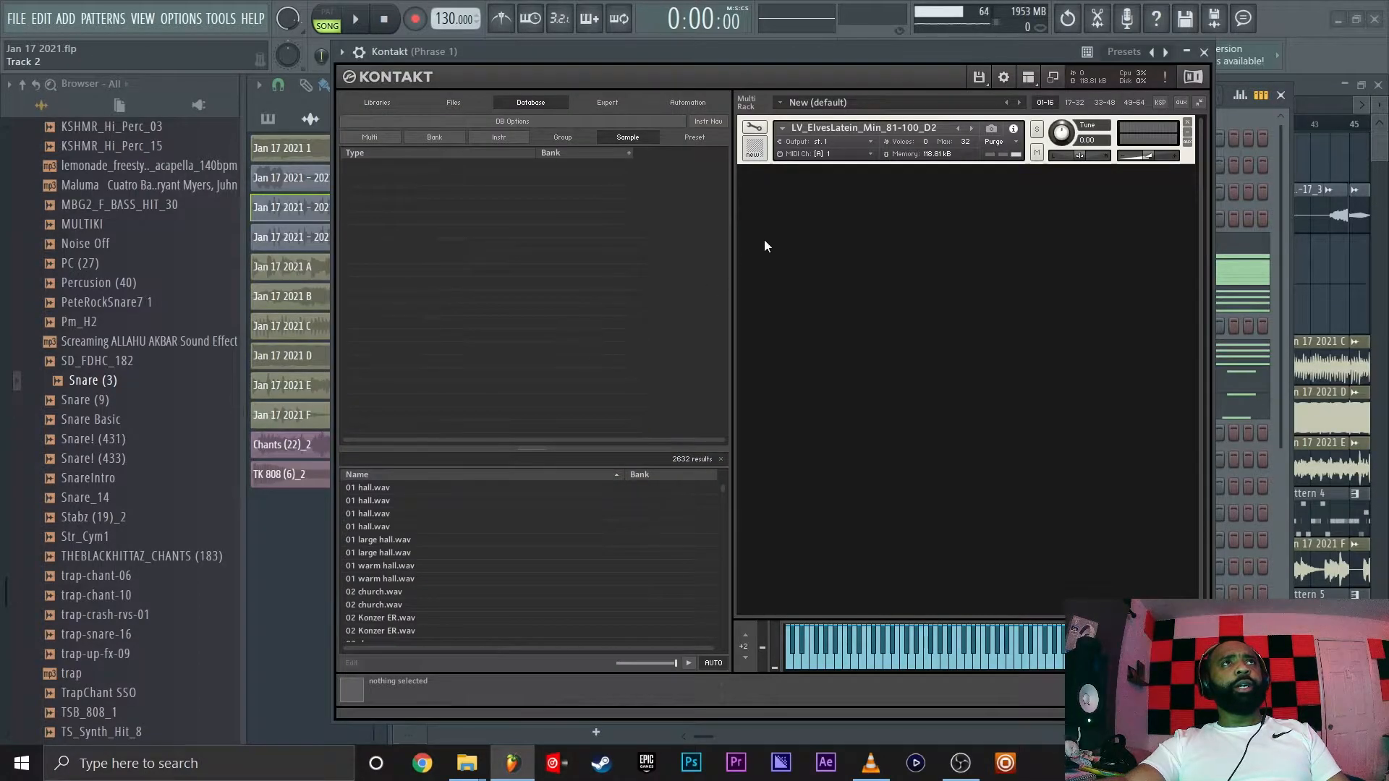
left_click(960, 663)
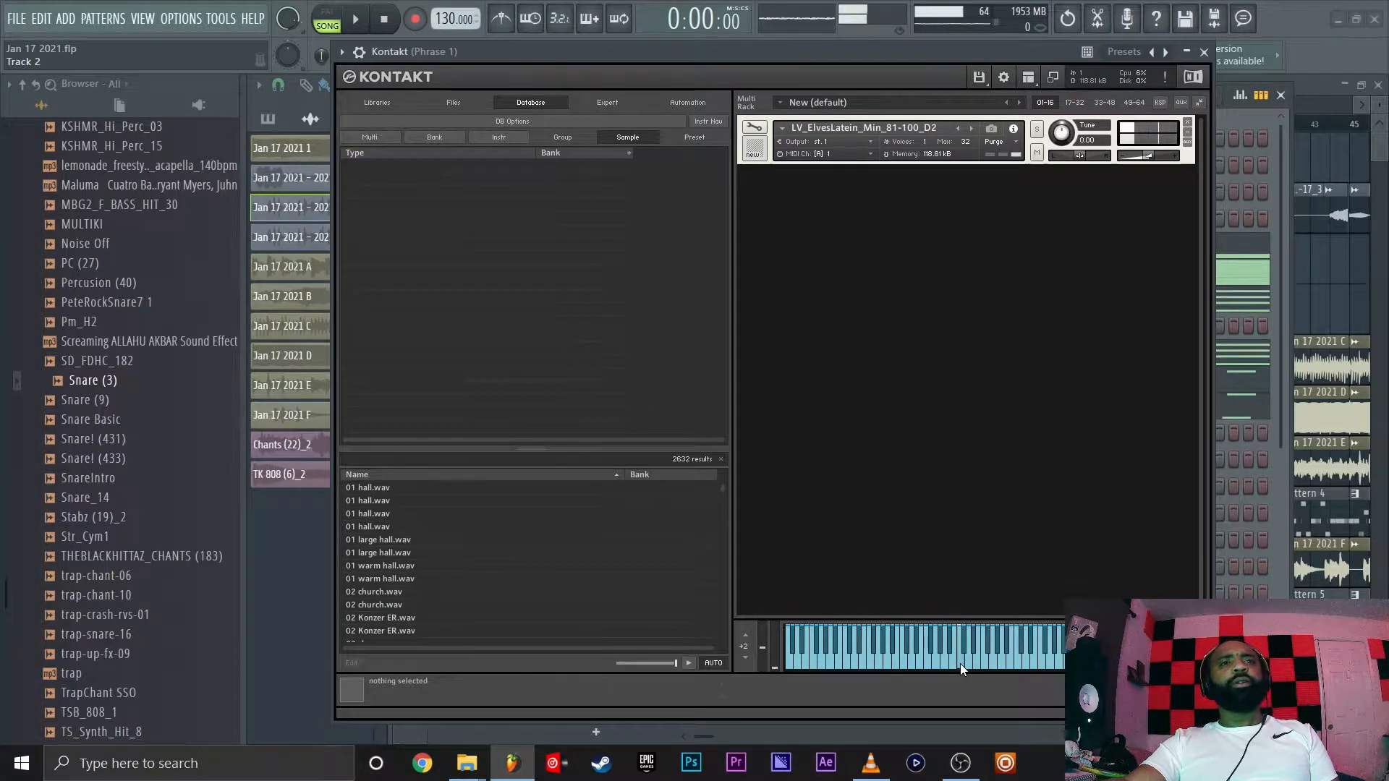
left_click(1187, 122)
Browse Kontakt's installed libraries and its database samples down to the LV_ElvesGrego_Min_21-40 files.
scroll(601, 556, "down", 2)
scroll(577, 568, "down", 8)
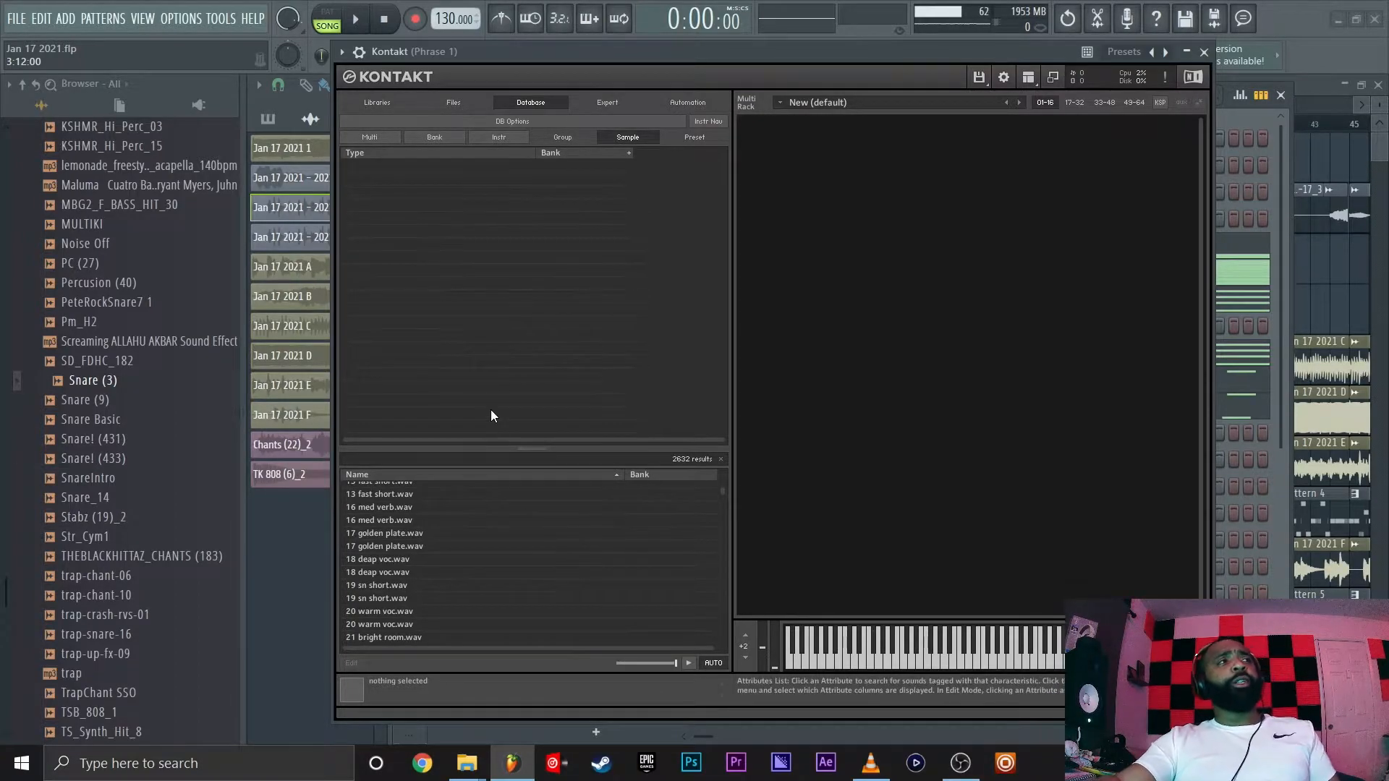
scroll(515, 549, "down", 5)
scroll(515, 548, "down", 10)
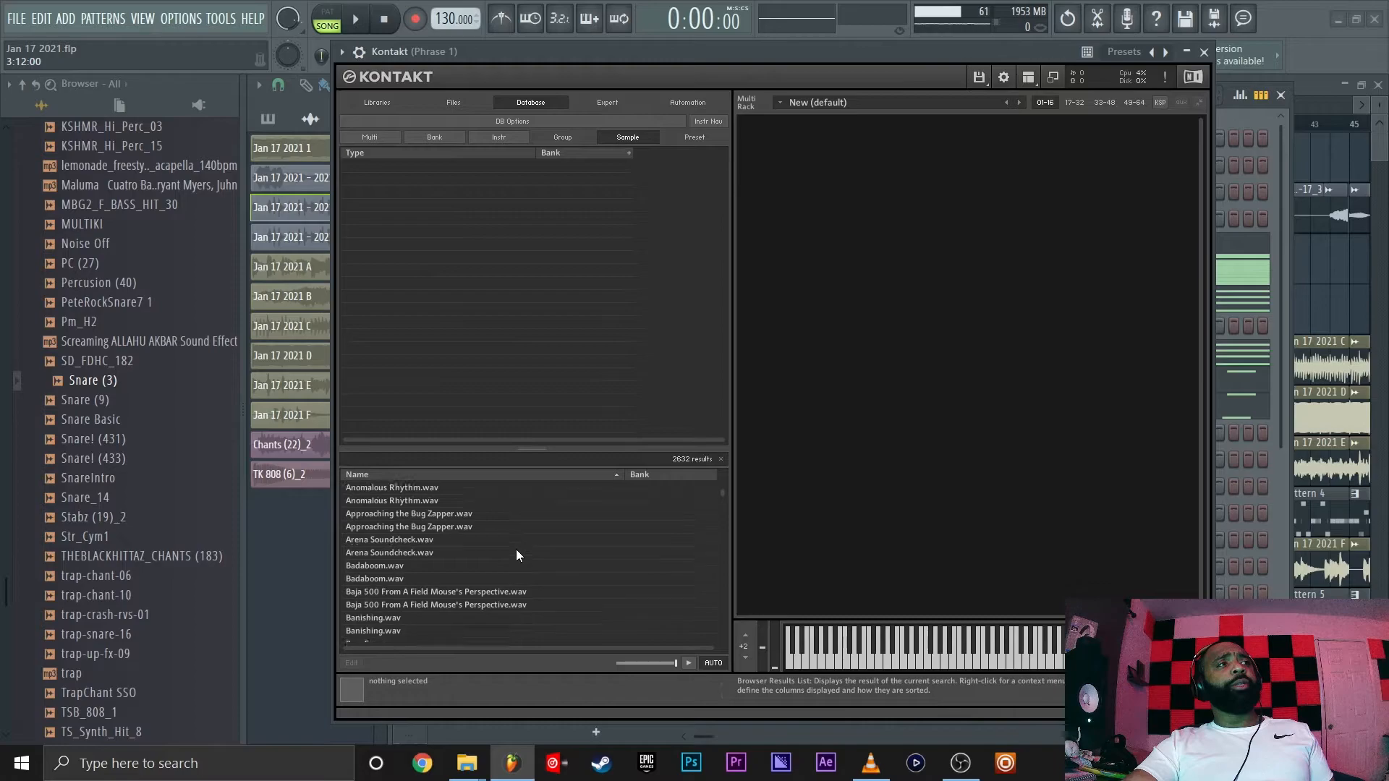
left_click(382, 102)
scroll(584, 362, "down", 4)
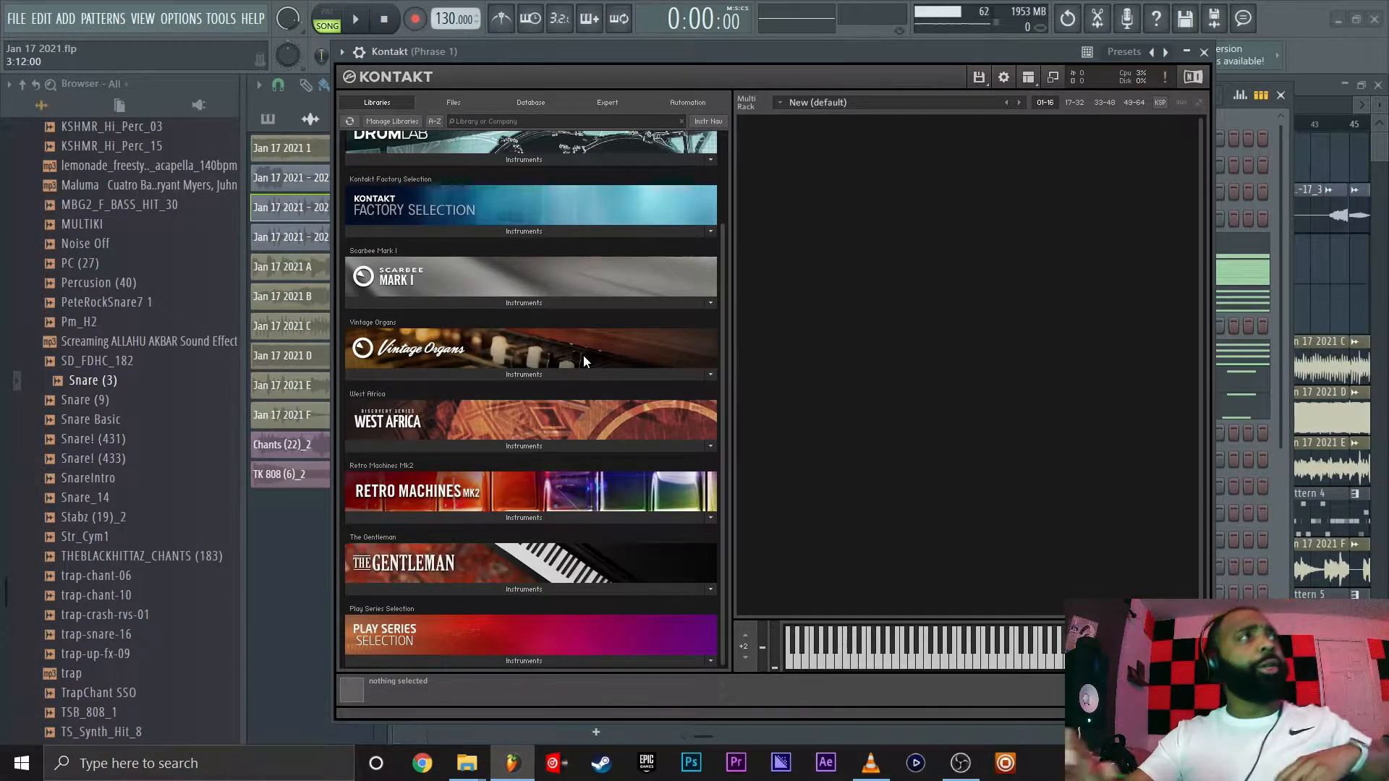
left_click(538, 104)
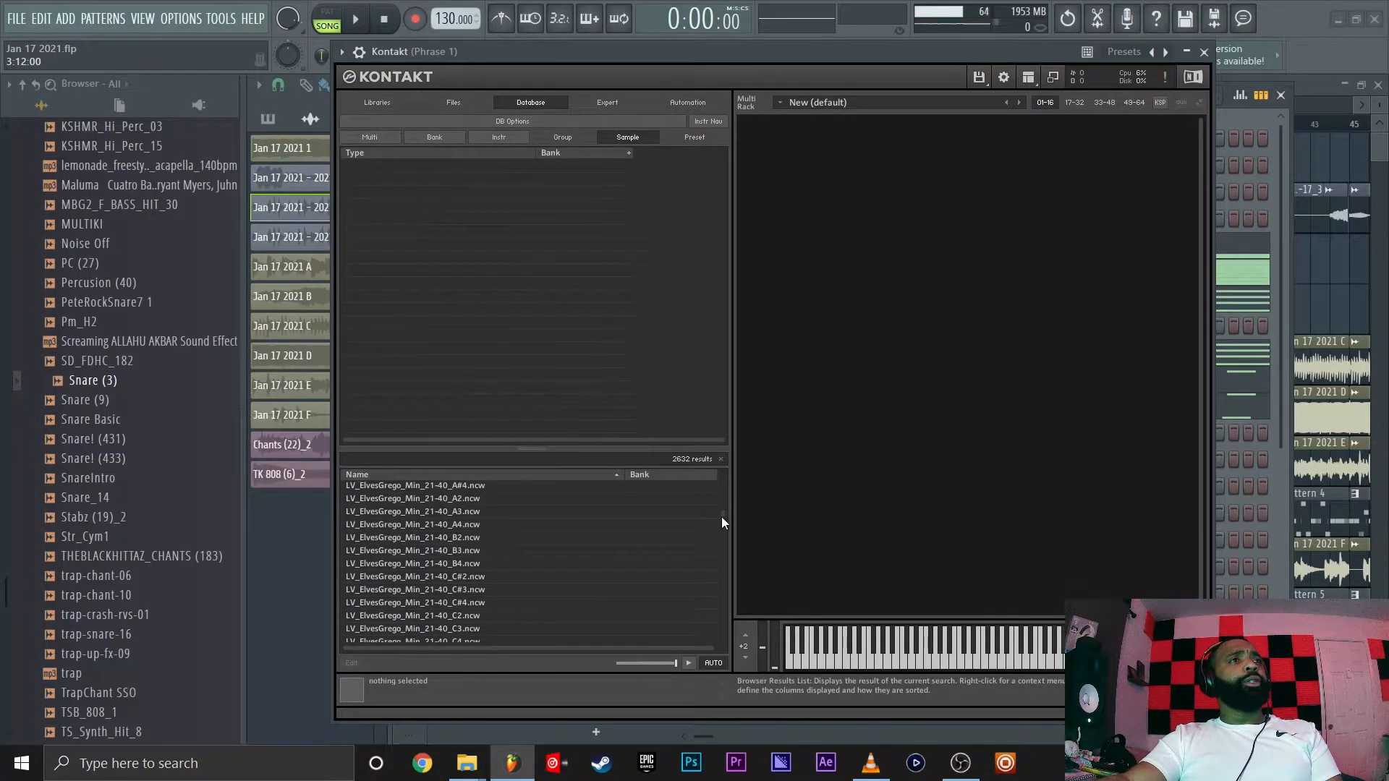
scroll(721, 514, "down", 4)
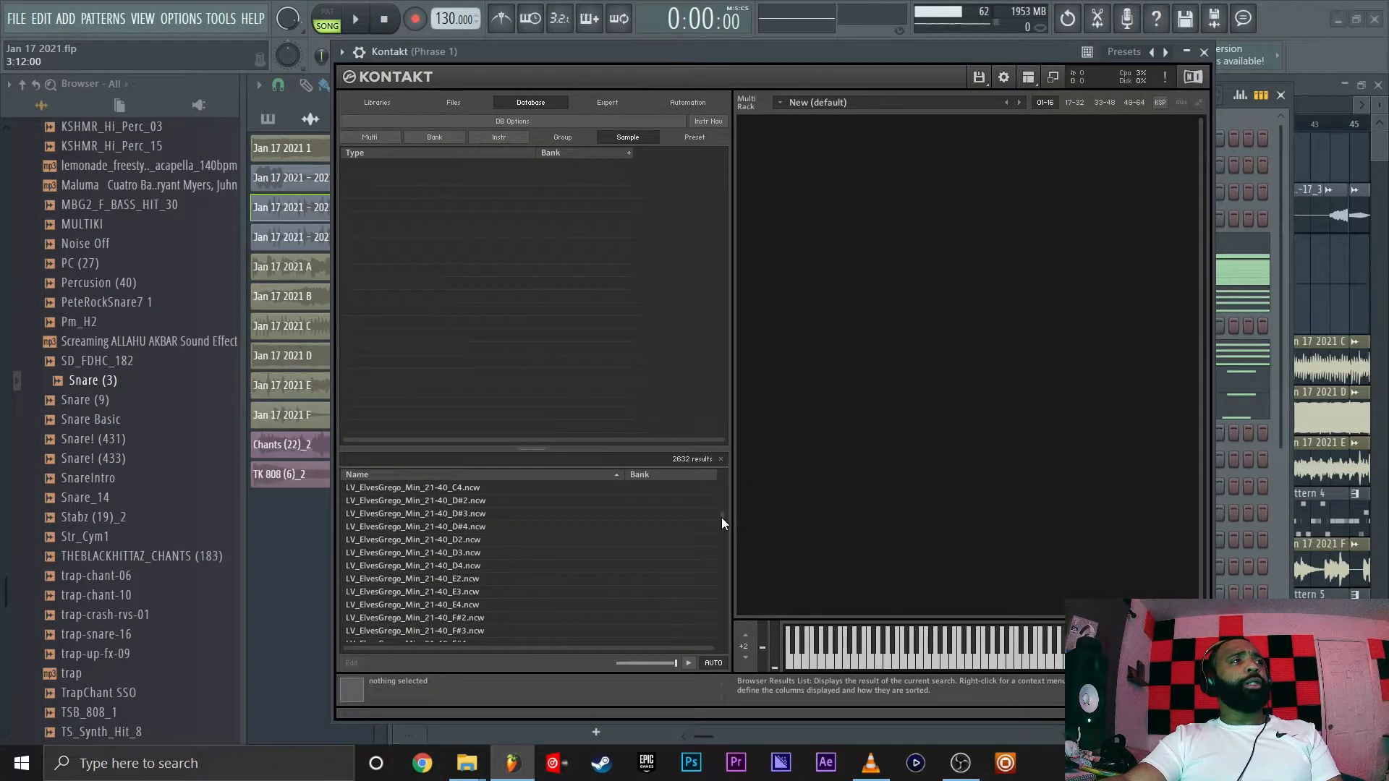
Audition the LV_ElvesGrego_Min_21-40 samples D2, D3 and D4 and close Kontakt.
left_click(403, 541)
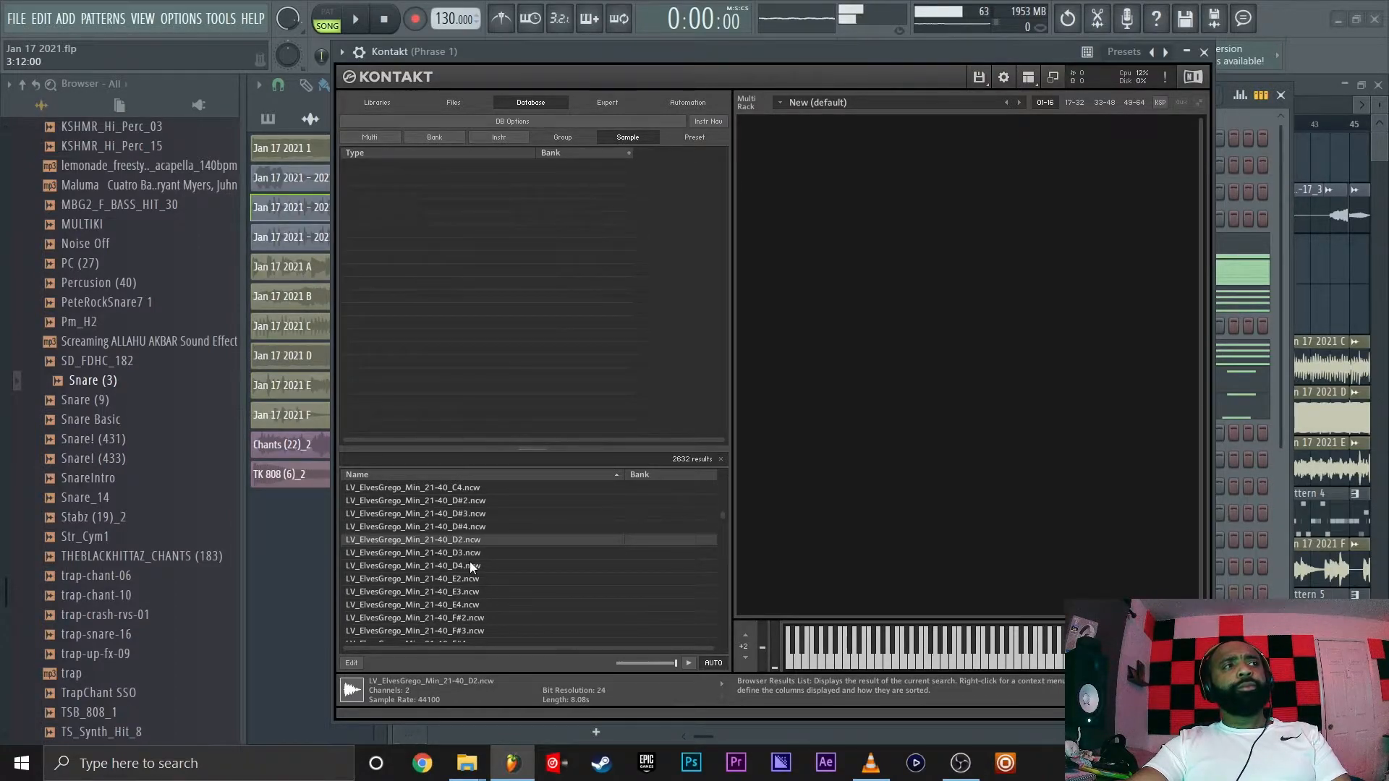
left_click(447, 552)
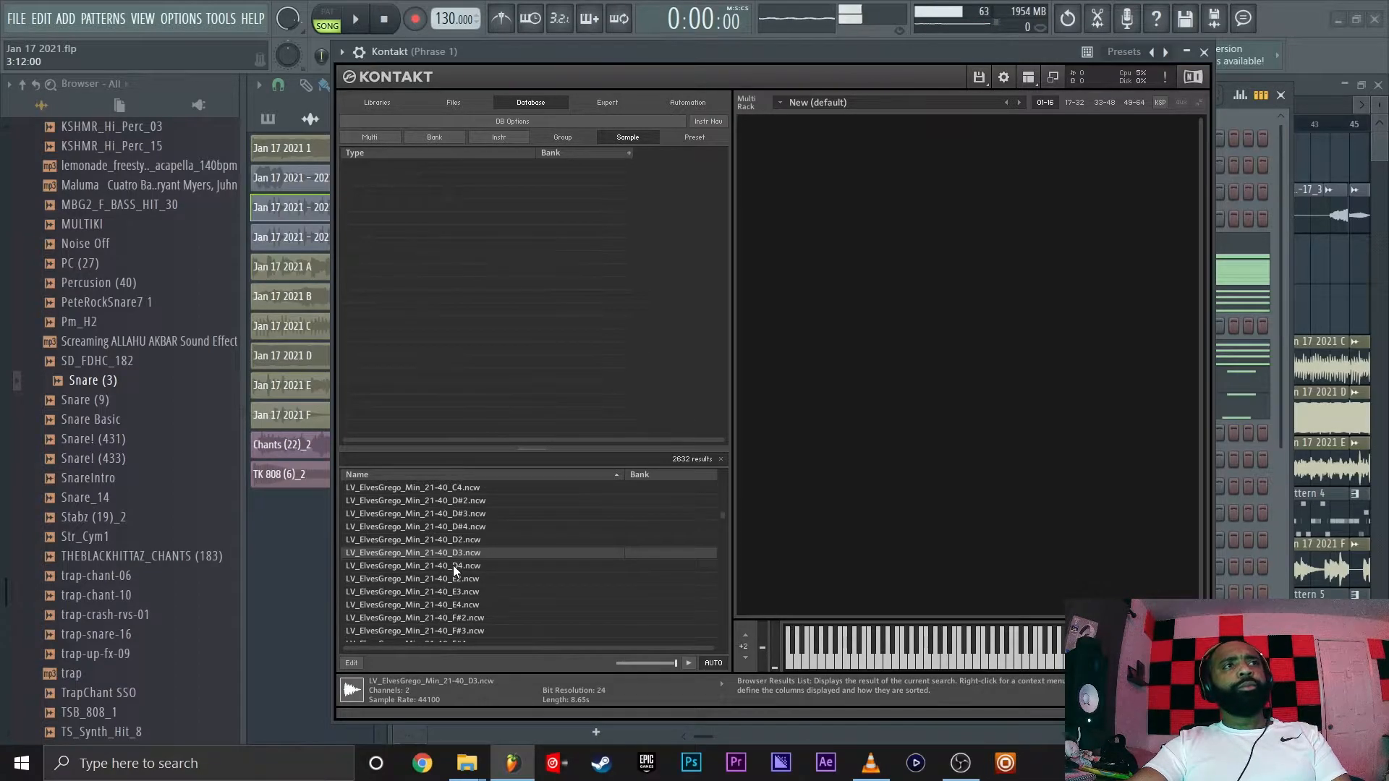
left_click(453, 567)
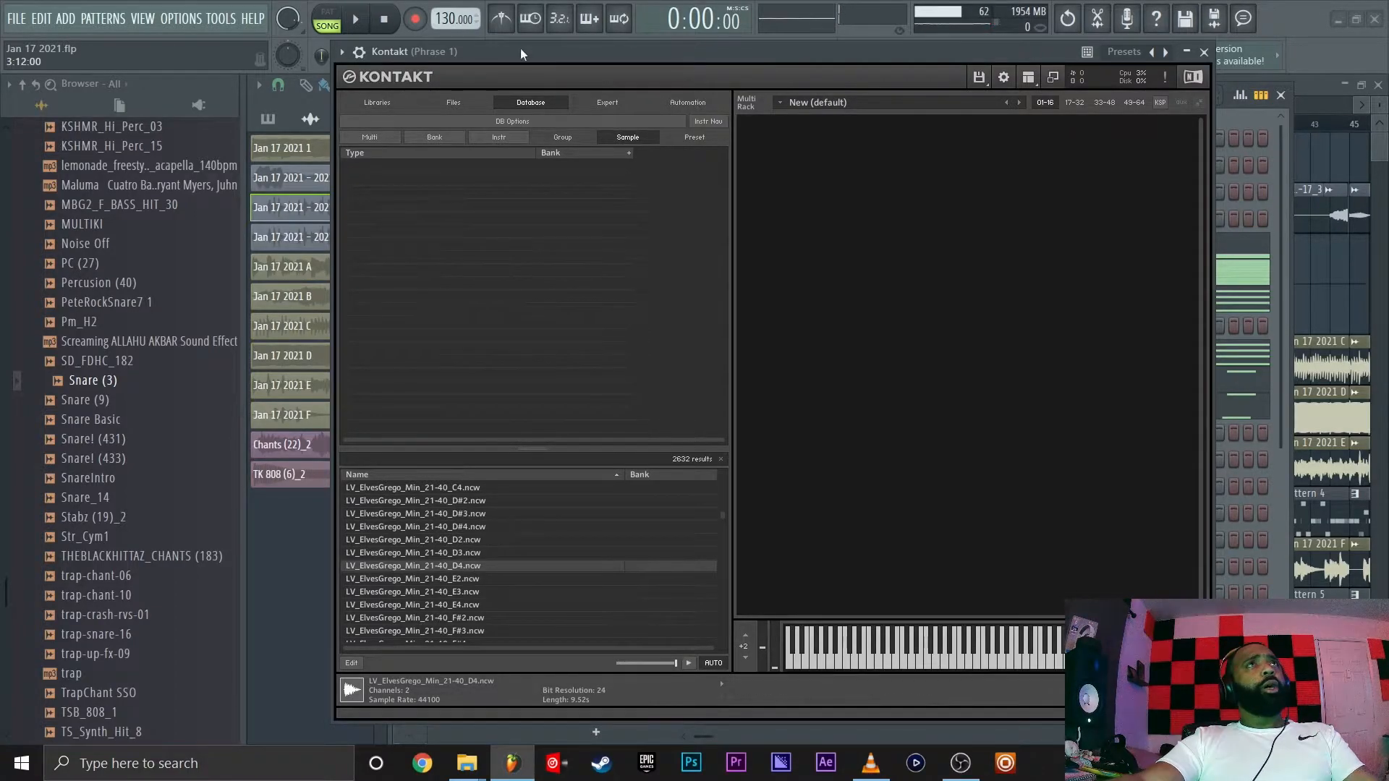
left_click_drag(967, 57, 914, 223)
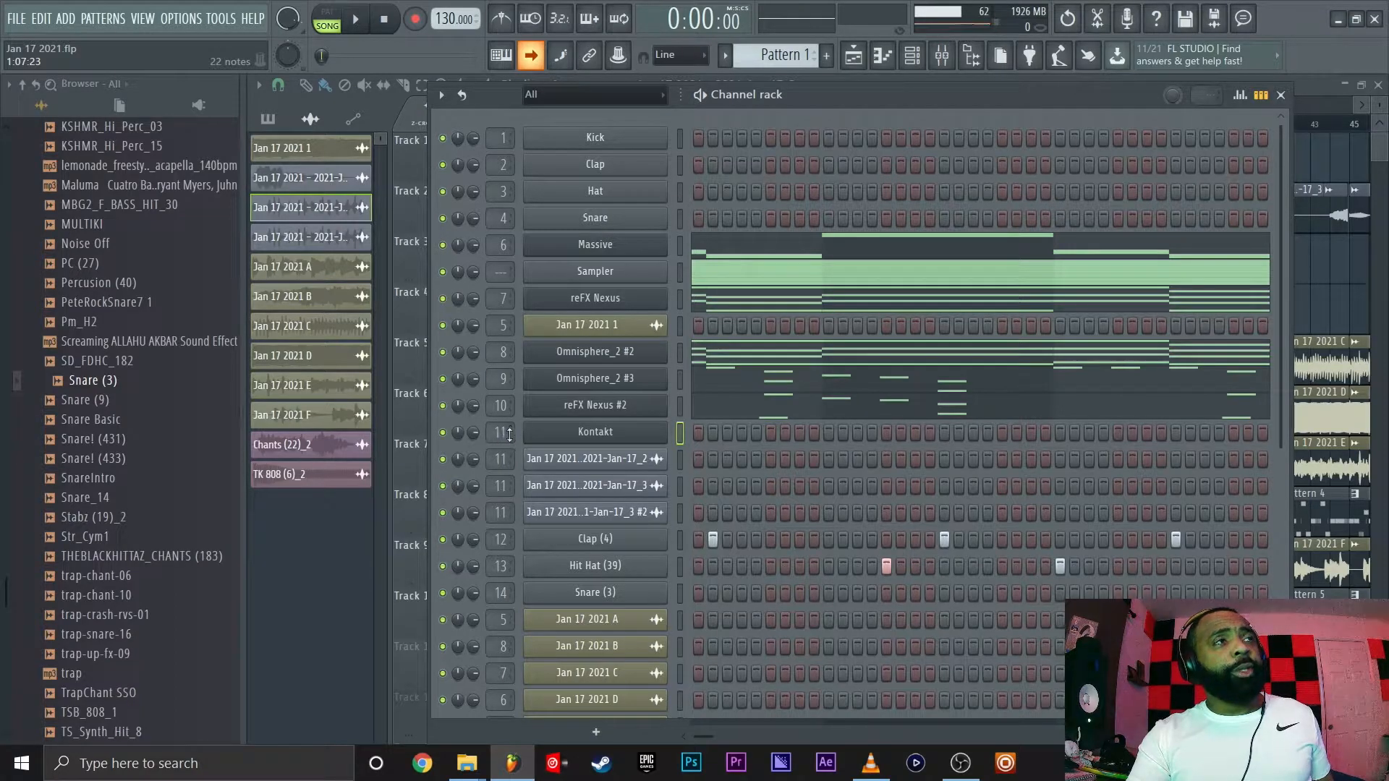
Add Edison to slot 8 of the Phrase 1 mixer track and arm it to record on input.
key("F9")
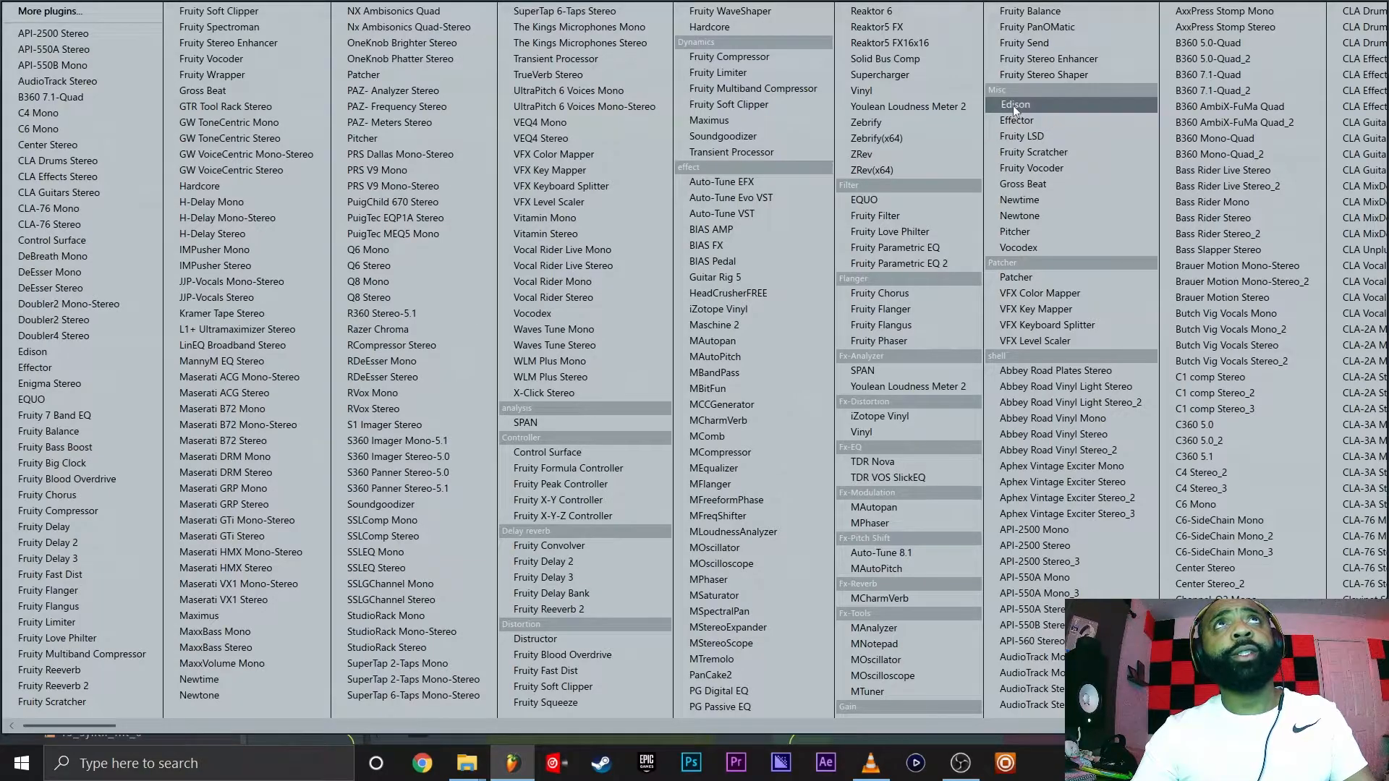
left_click(1013, 105)
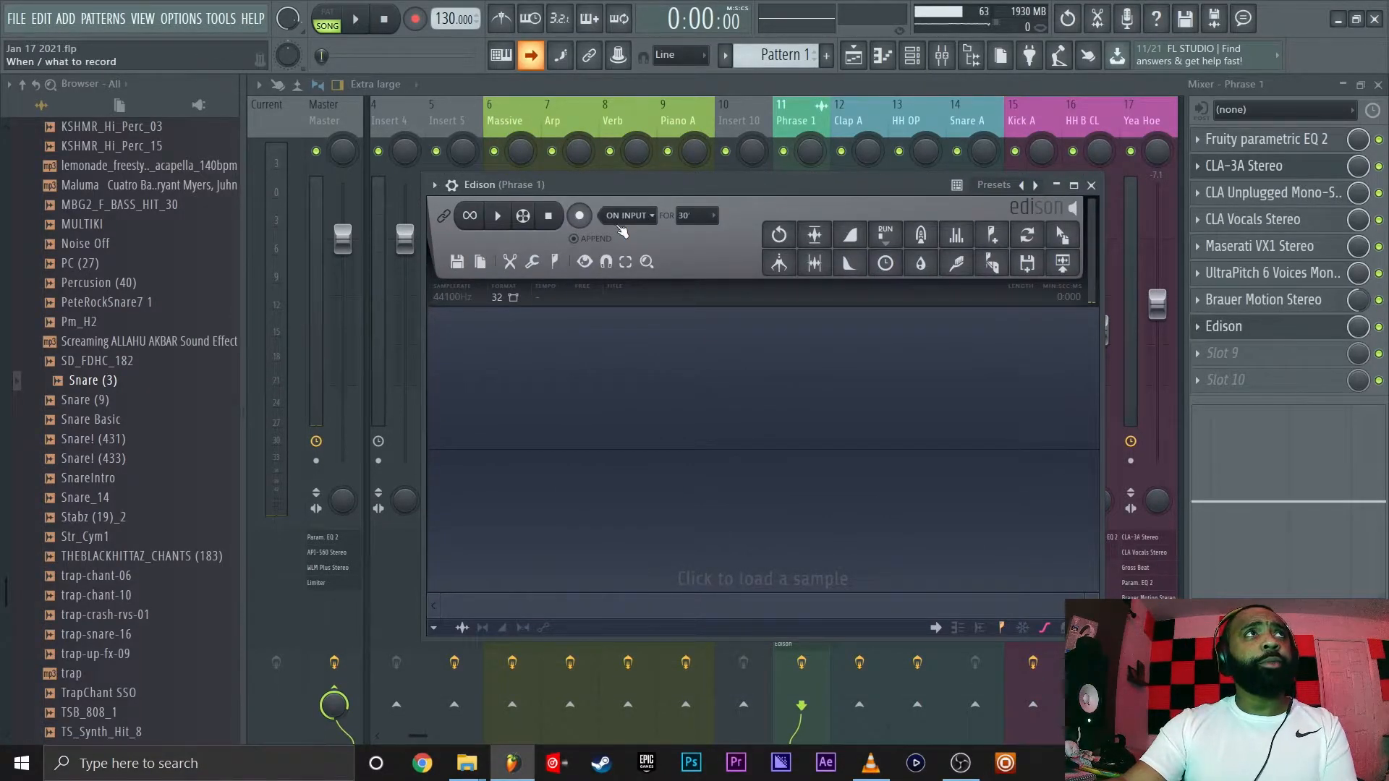
left_click(580, 216)
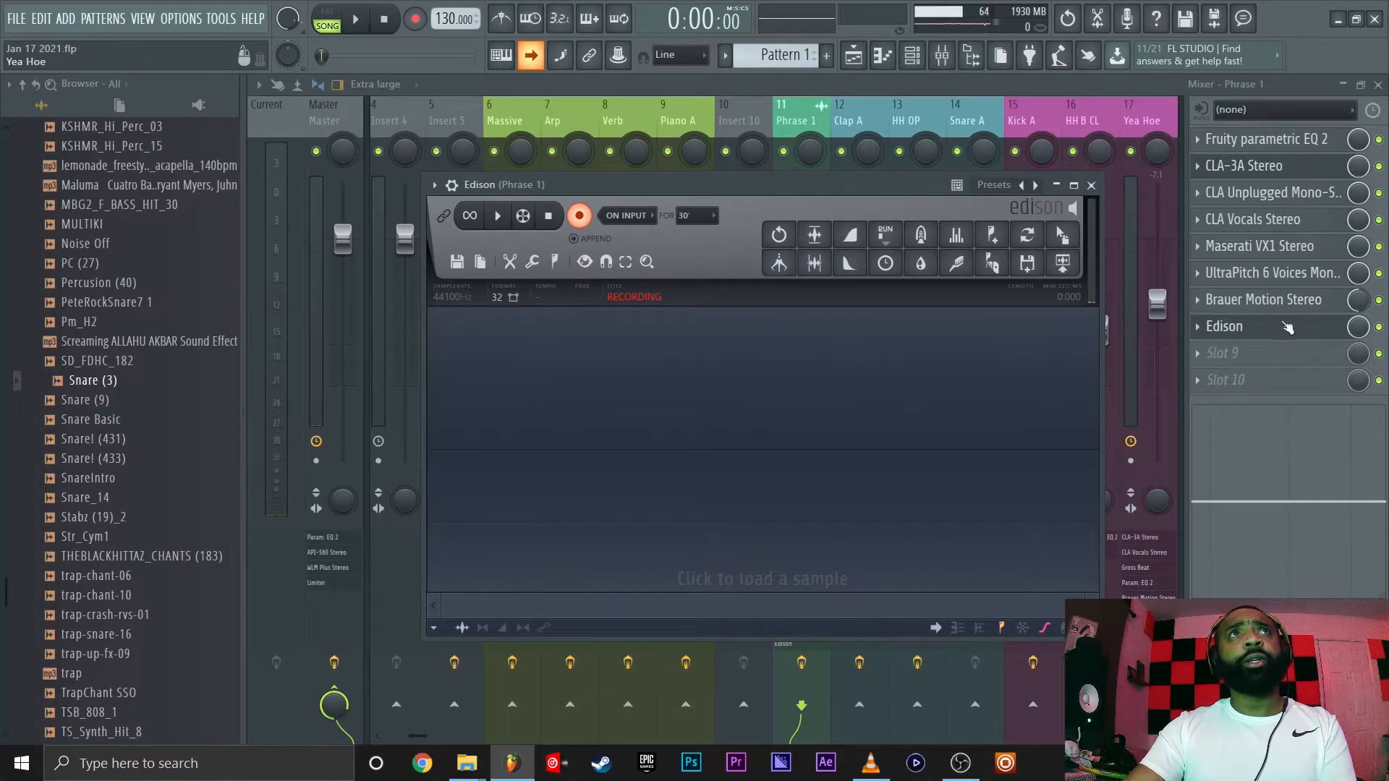
Reopen Kontakt and play the LV_ElvesLatein_Min_81-100_D4 sample so that Edison captures it.
left_click(912, 55)
left_click(609, 432)
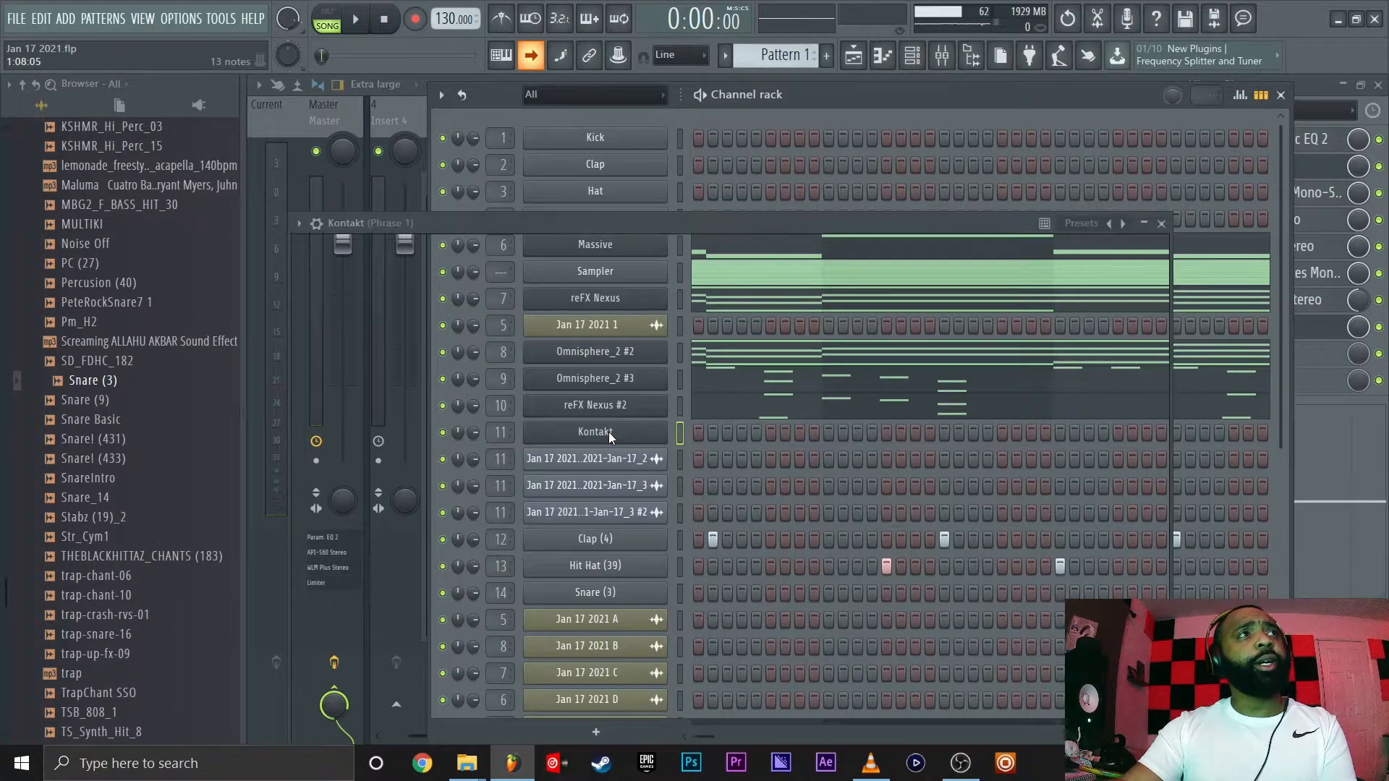
left_click_drag(625, 44, 626, 46)
left_click_drag(684, 477, 684, 528)
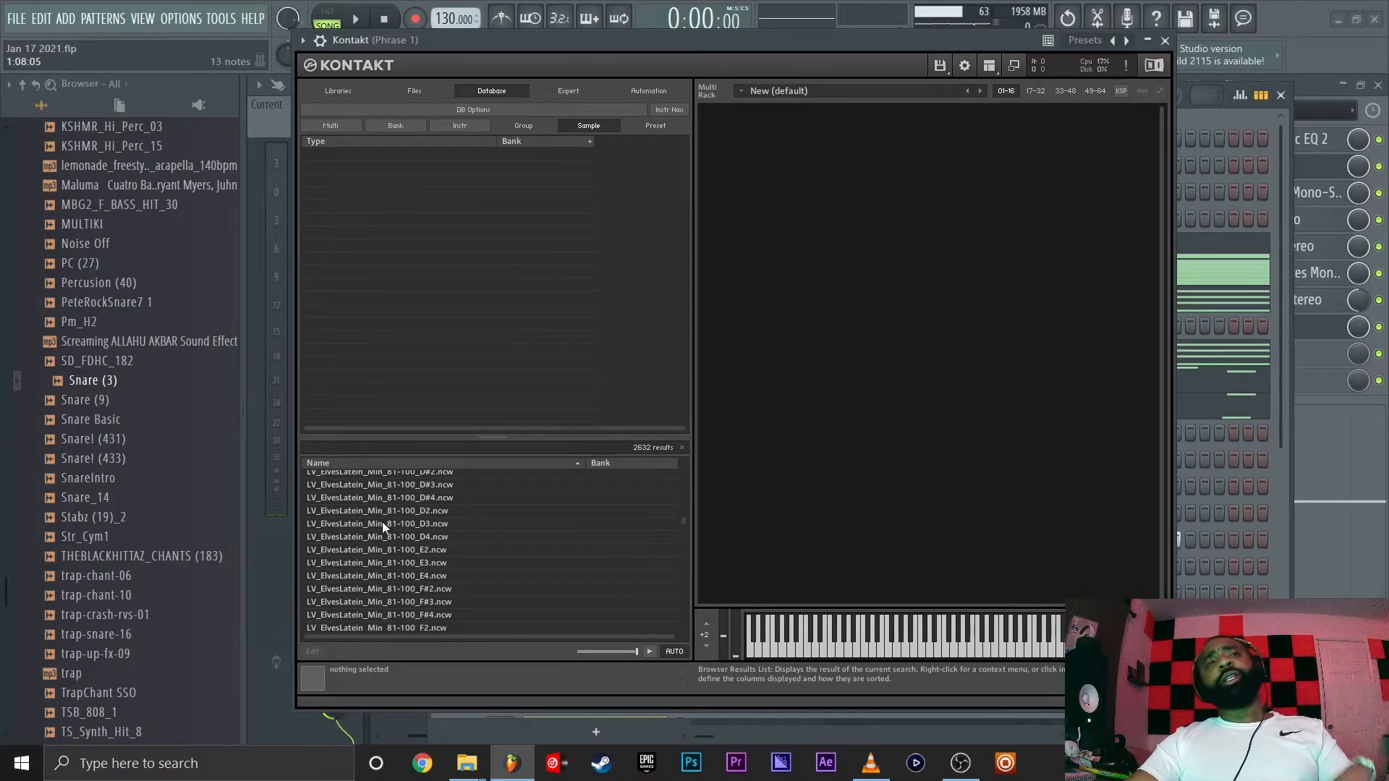
left_click(426, 538)
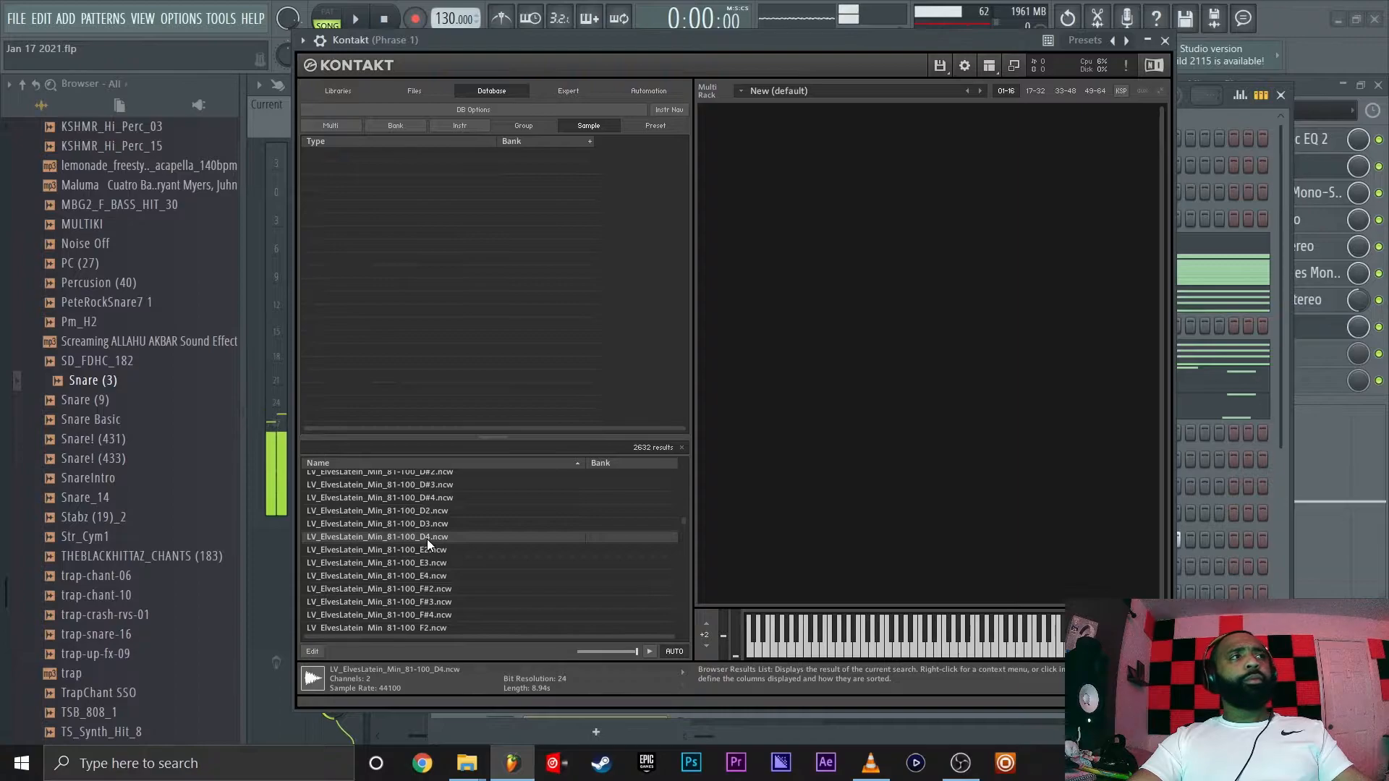
Play samples from the LV_ElvesLyrik1_Min_1-20 set, including D4, into the Edison recording.
scroll(431, 550, "down", 10)
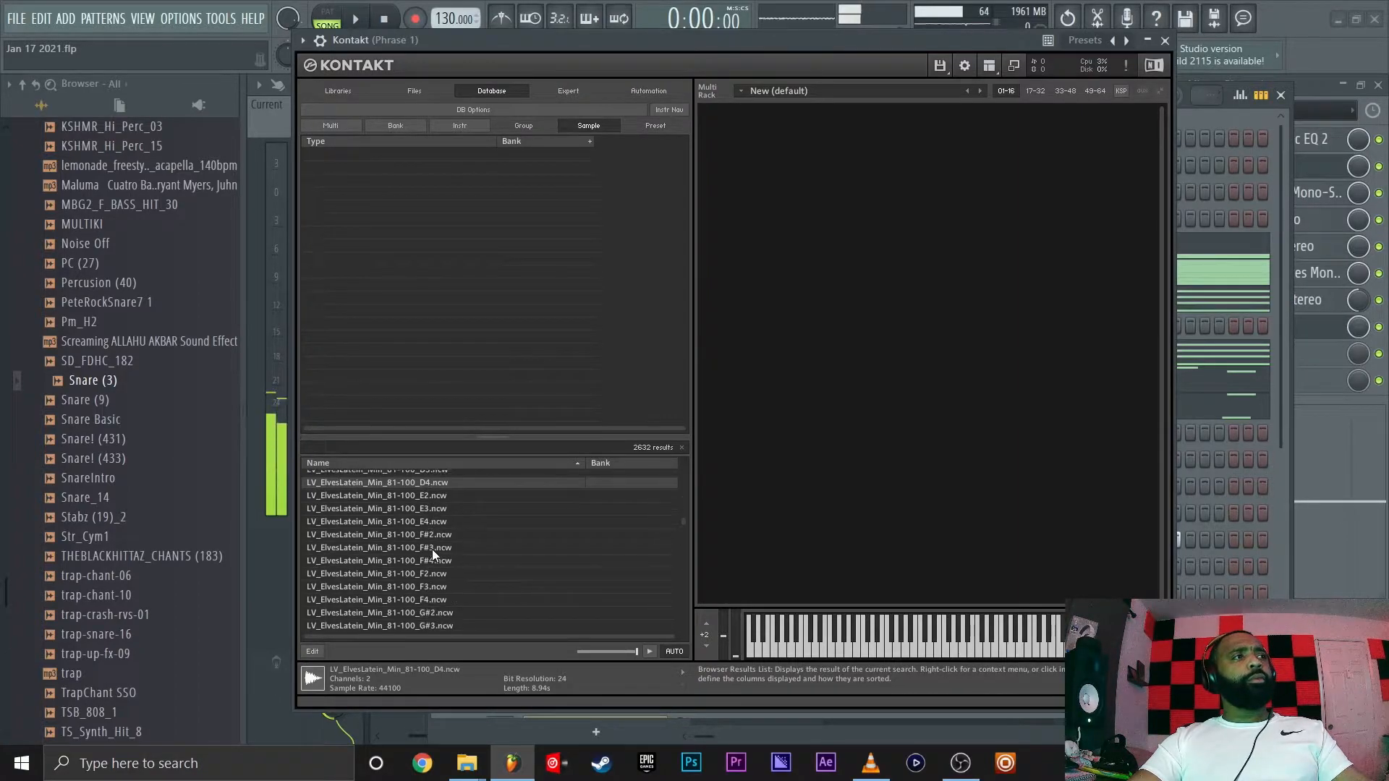
scroll(432, 552, "down", 4)
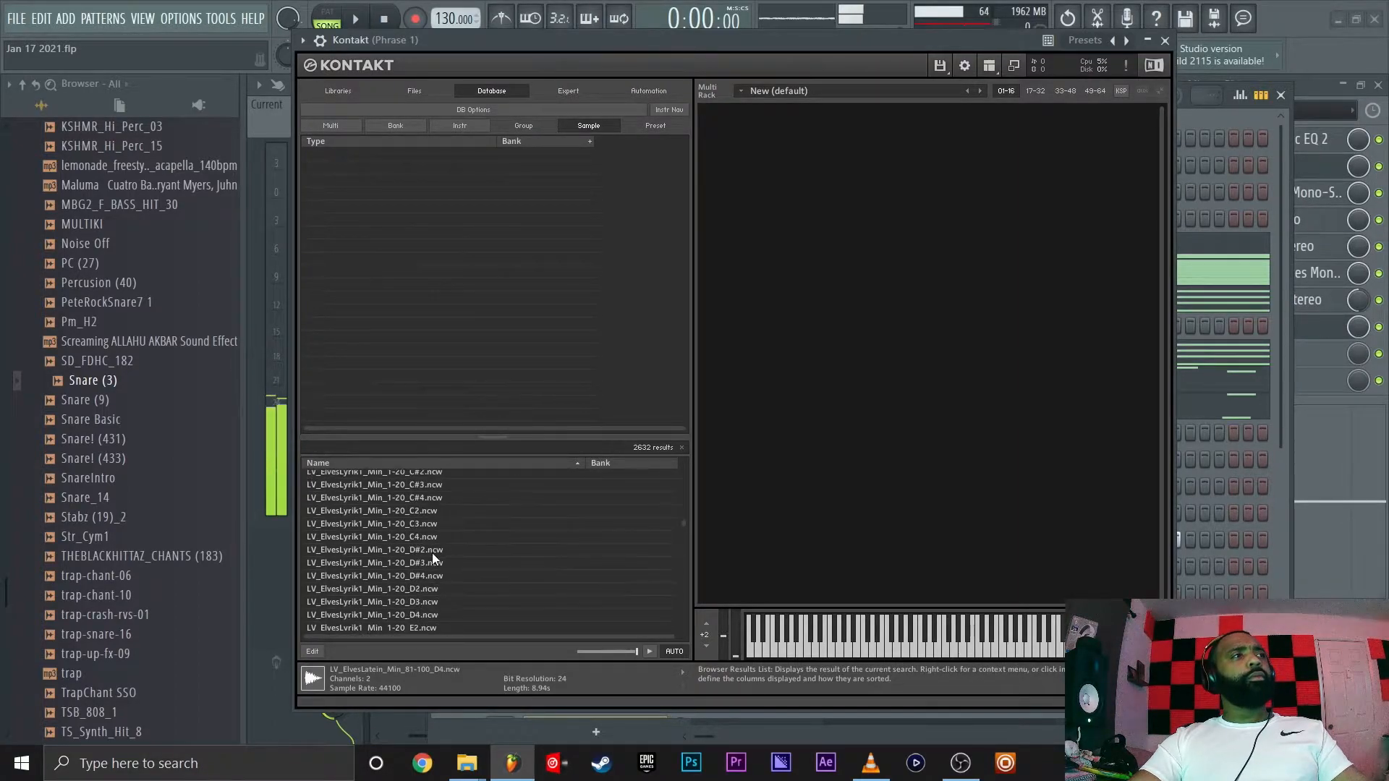
left_click(423, 536)
left_click(420, 561)
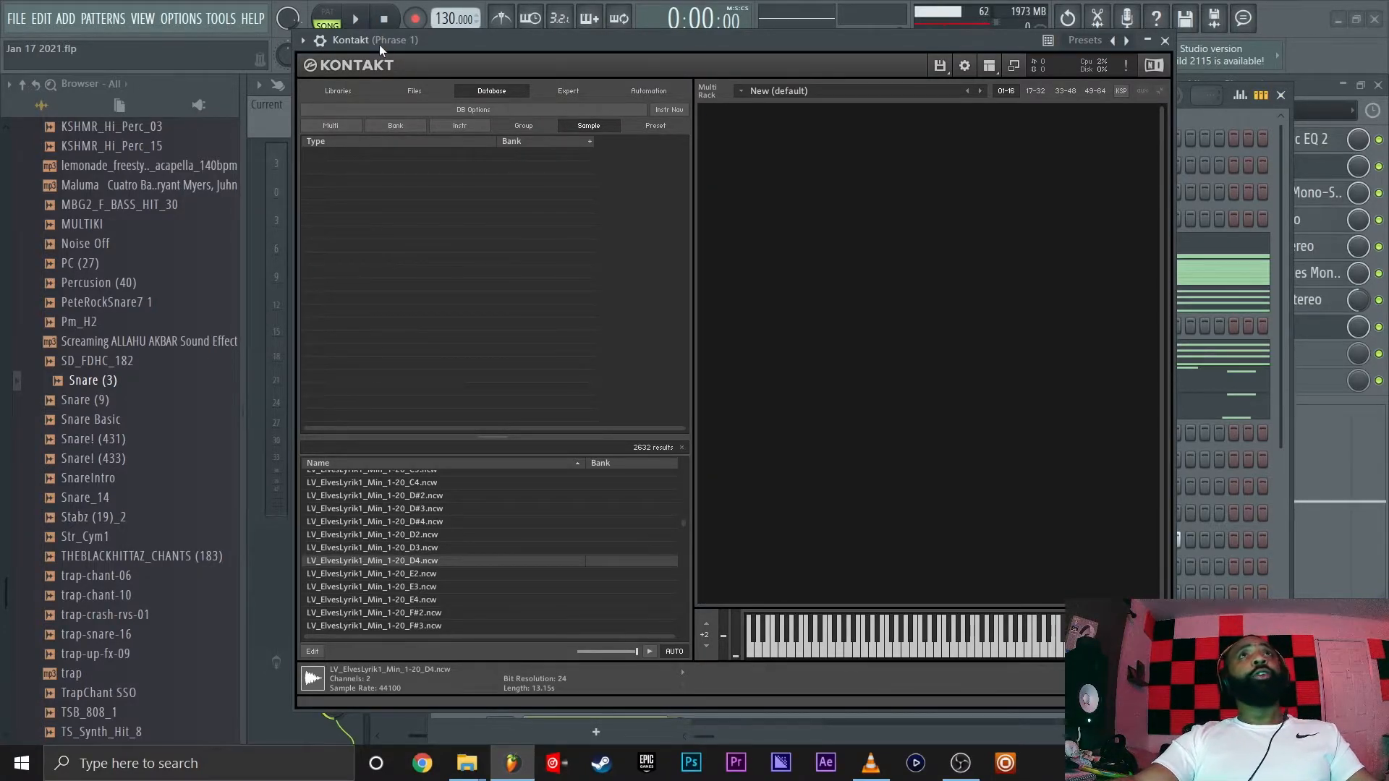
Close Kontakt and bring up the finished Edison recording on the Phrase 1 mixer track.
left_click(1165, 39)
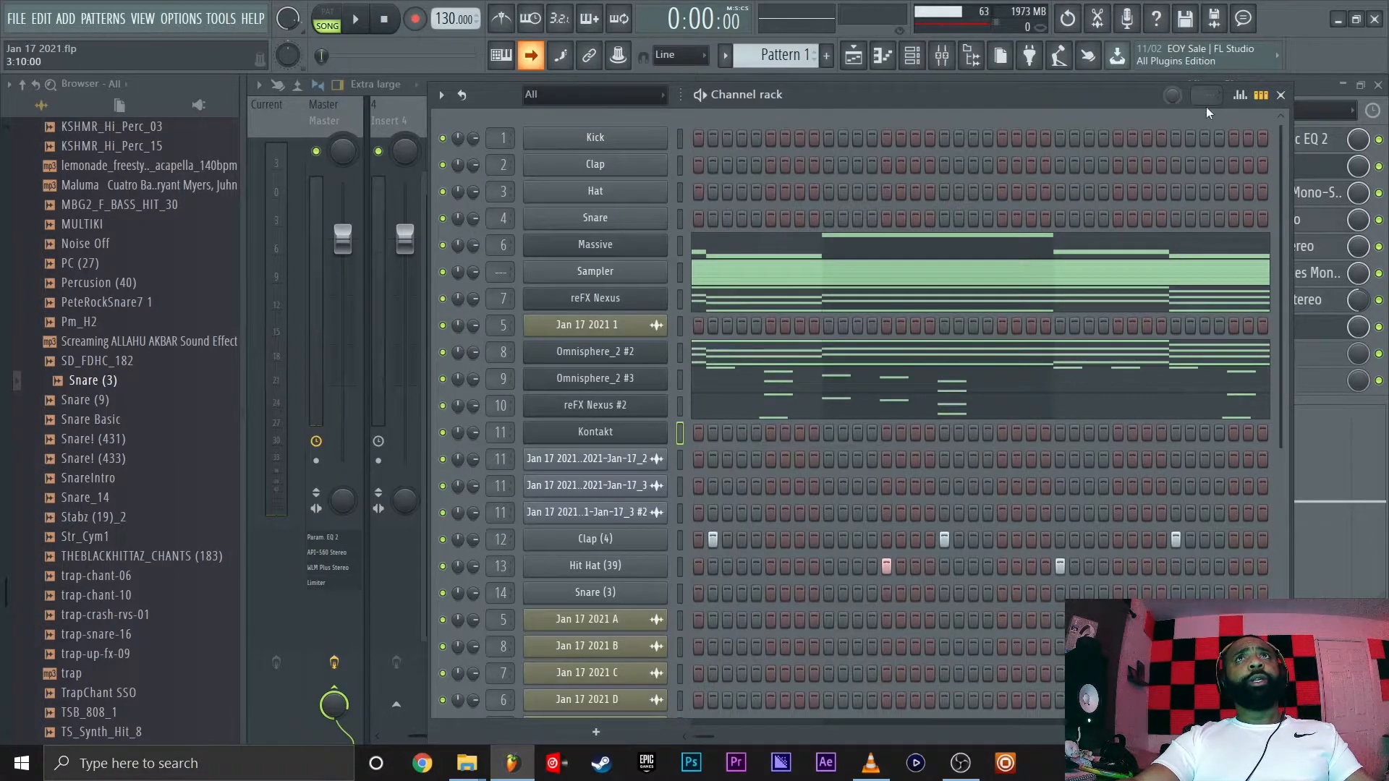
left_click(1312, 89)
left_click(1223, 326)
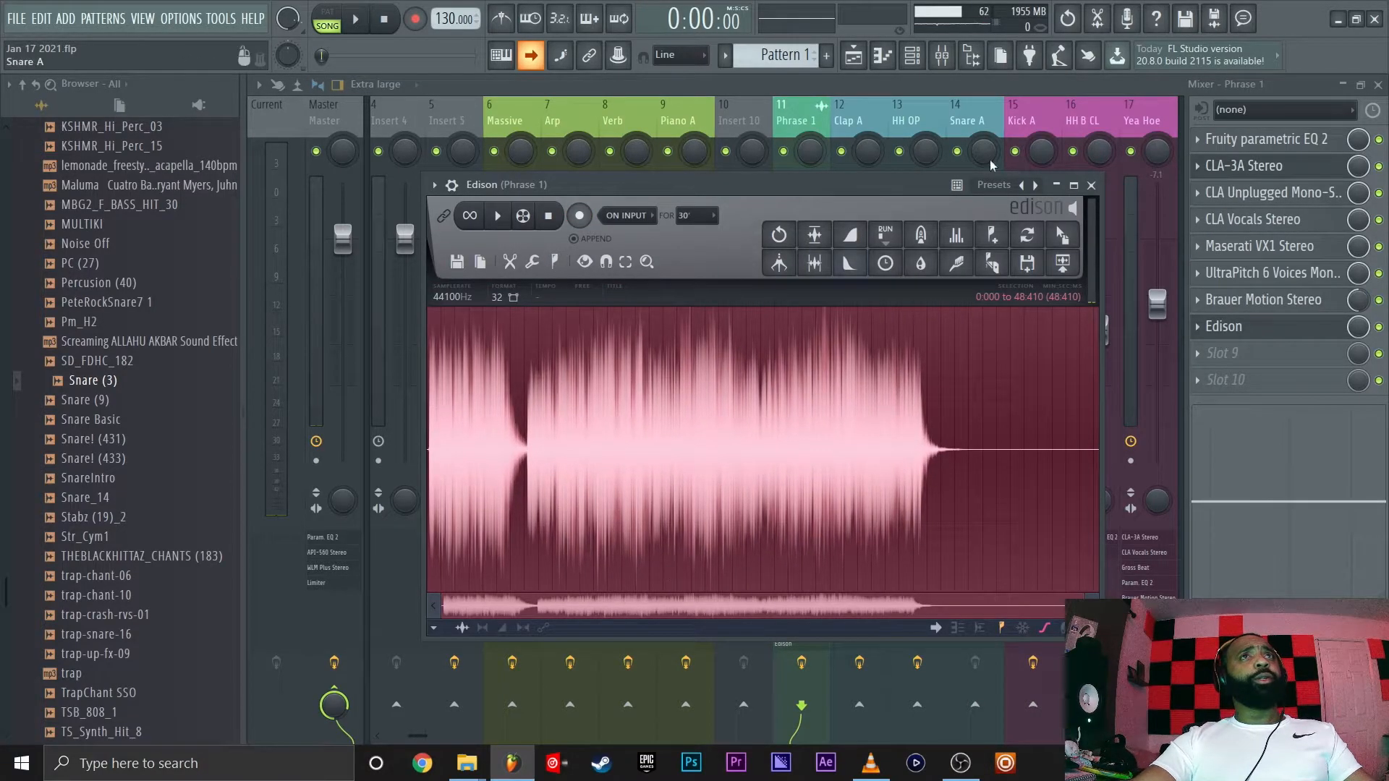
Enlarge the Edison recording and play its opening section close up.
left_click(1073, 185)
scroll(426, 447, "up", 6)
left_click_drag(522, 712, 339, 707)
scroll(302, 480, "up", 4)
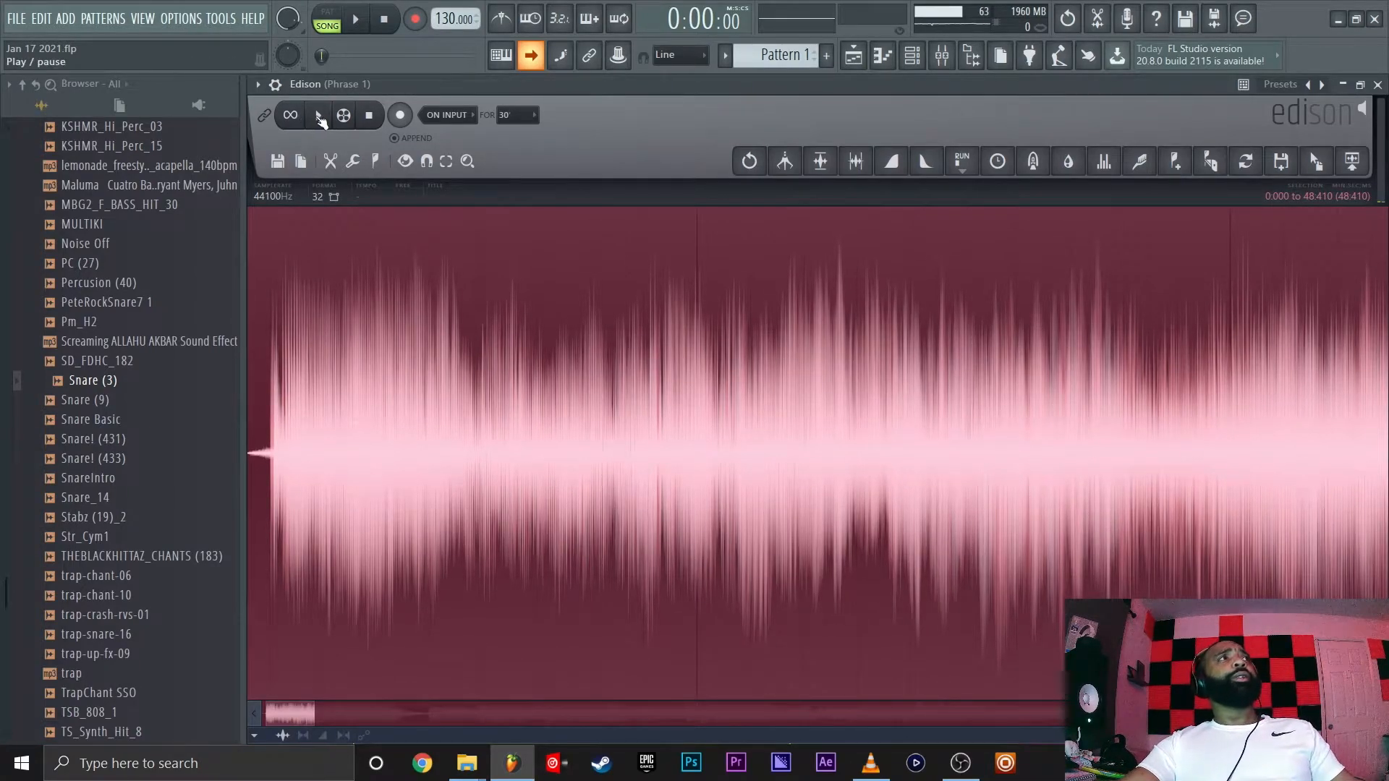
left_click(318, 115)
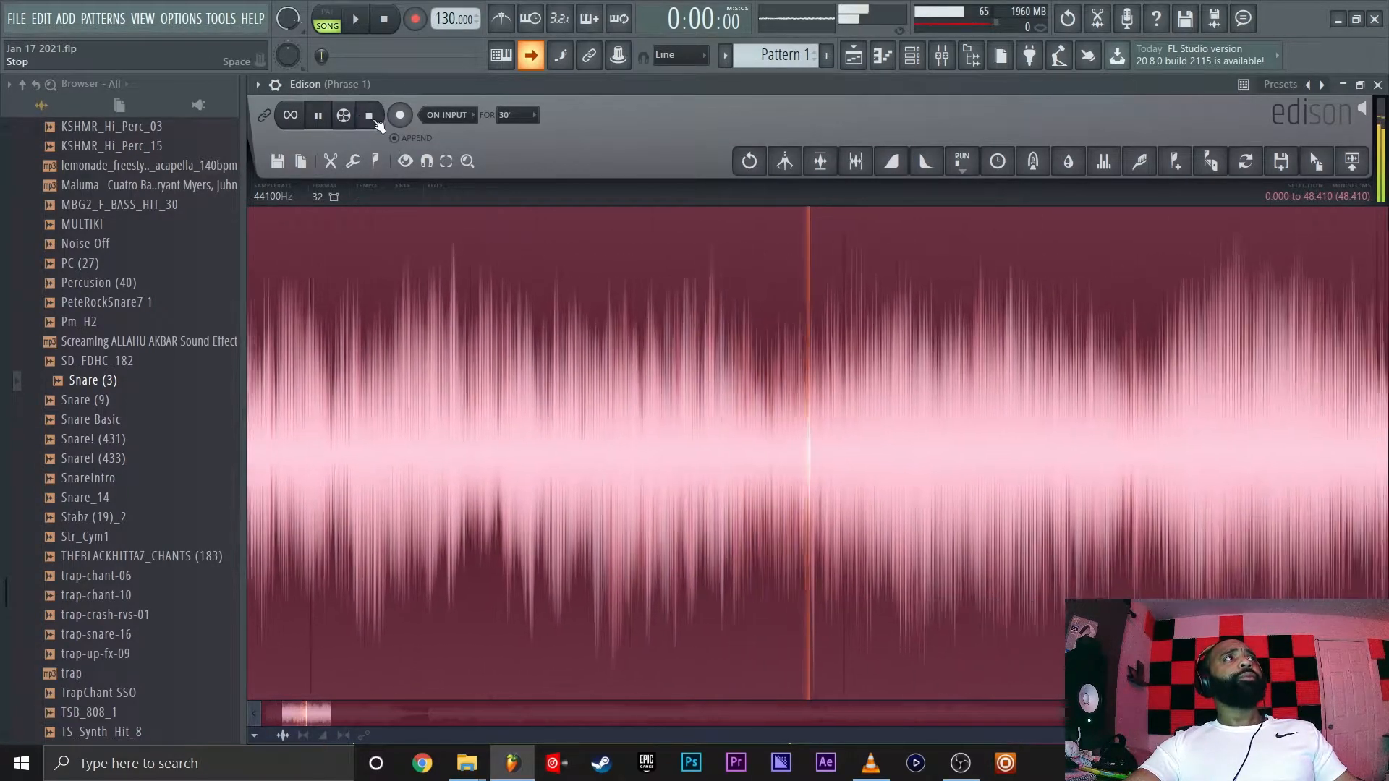
left_click(368, 118)
Replay the start of the recorded vocal phrase in Edison several times, letting the last playback run longer.
left_click(320, 121)
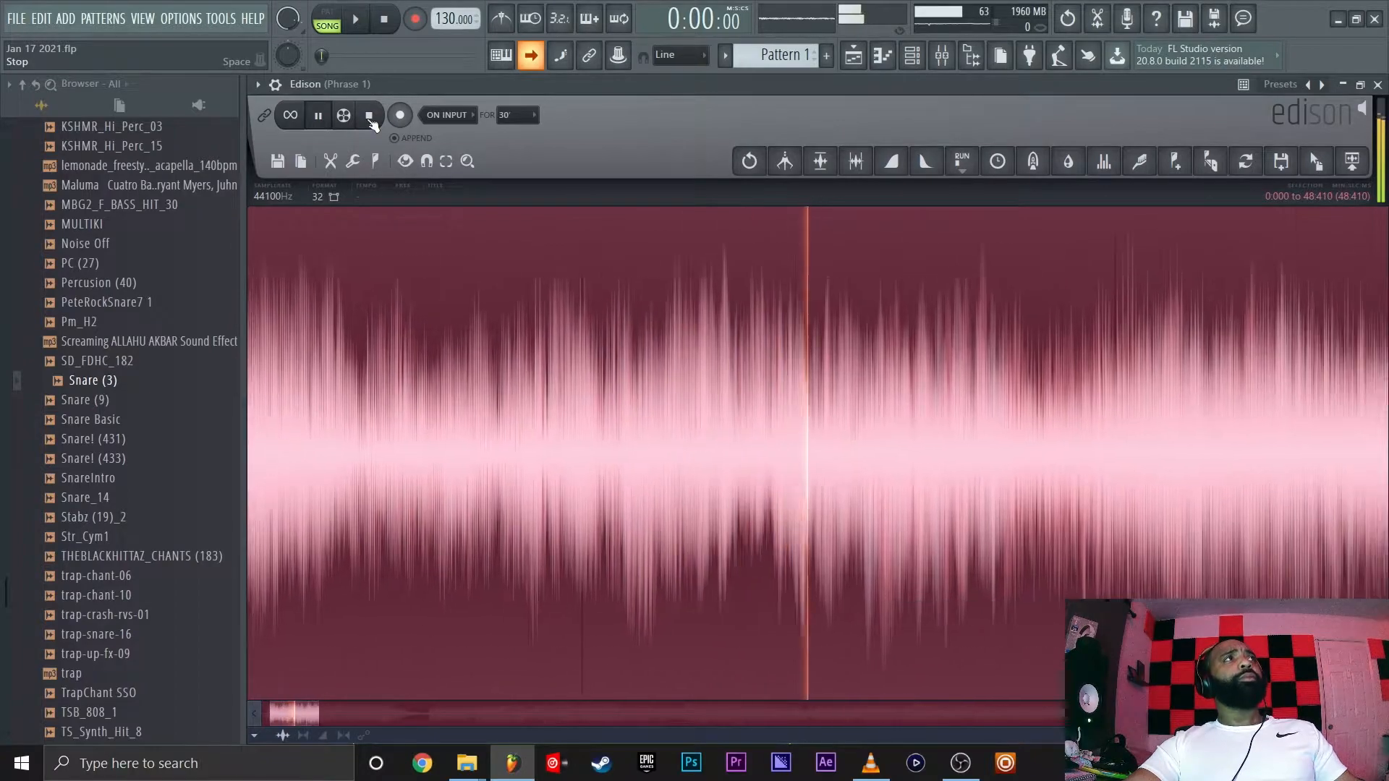
left_click(370, 120)
left_click(320, 118)
left_click(370, 118)
left_click(319, 115)
left_click(367, 115)
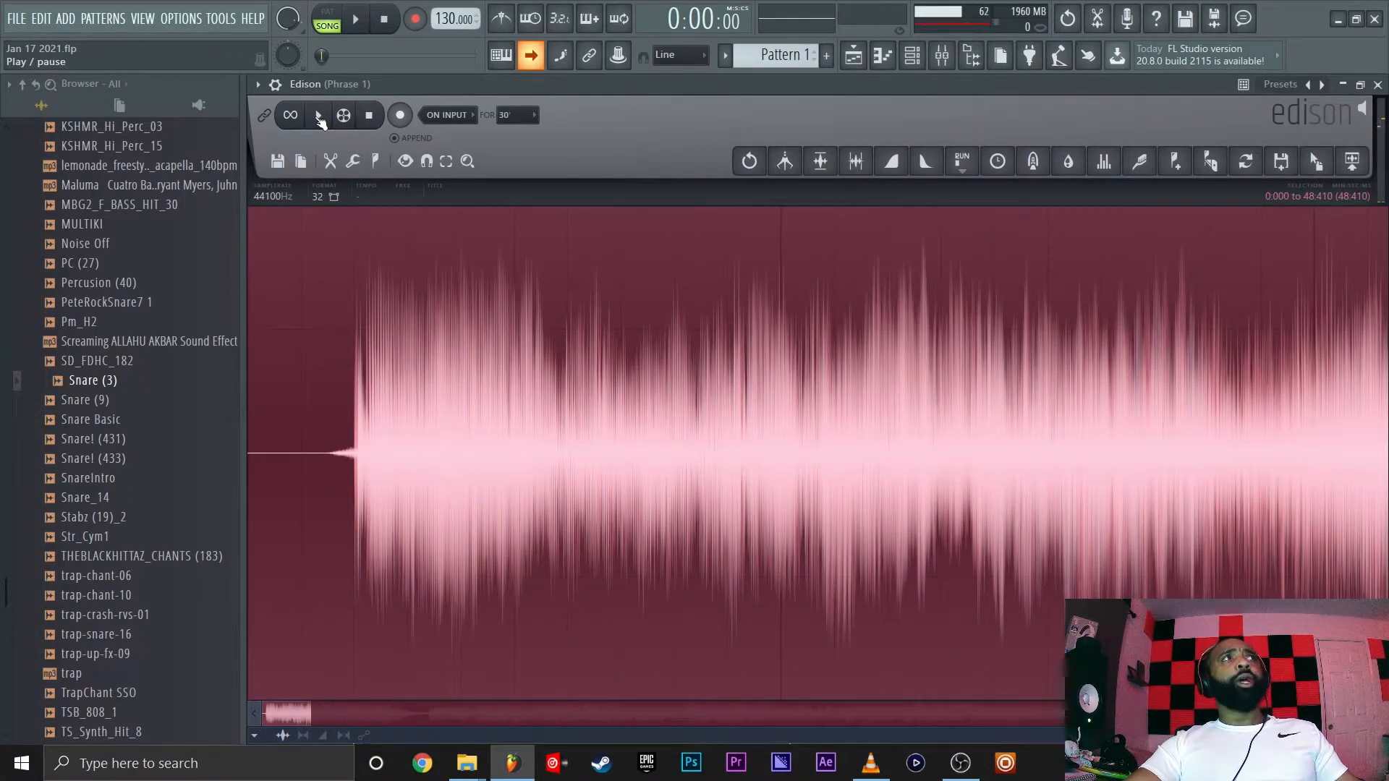
left_click(320, 117)
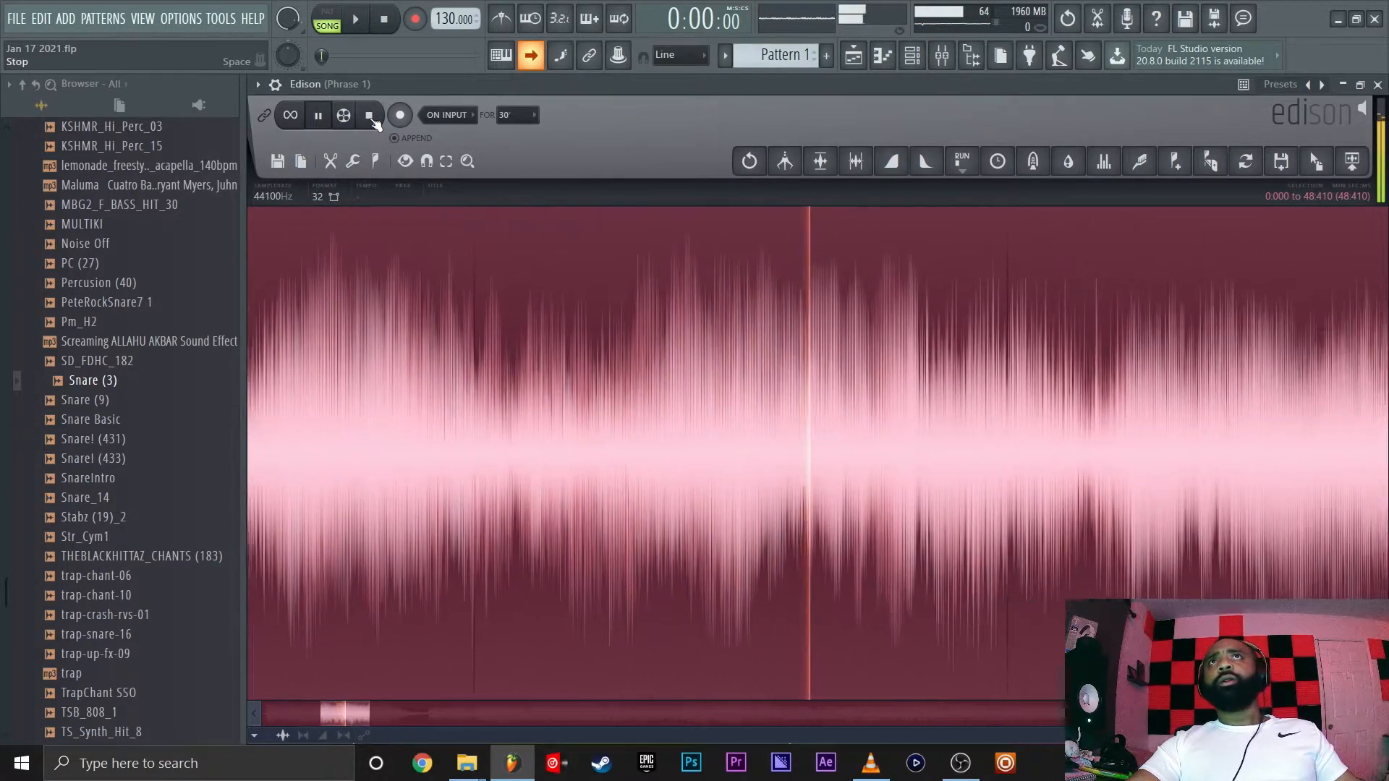
left_click(371, 118)
Play the Edison recording from 4:819, through the fading end of the first vocal phrase.
scroll(548, 327, "down", 3)
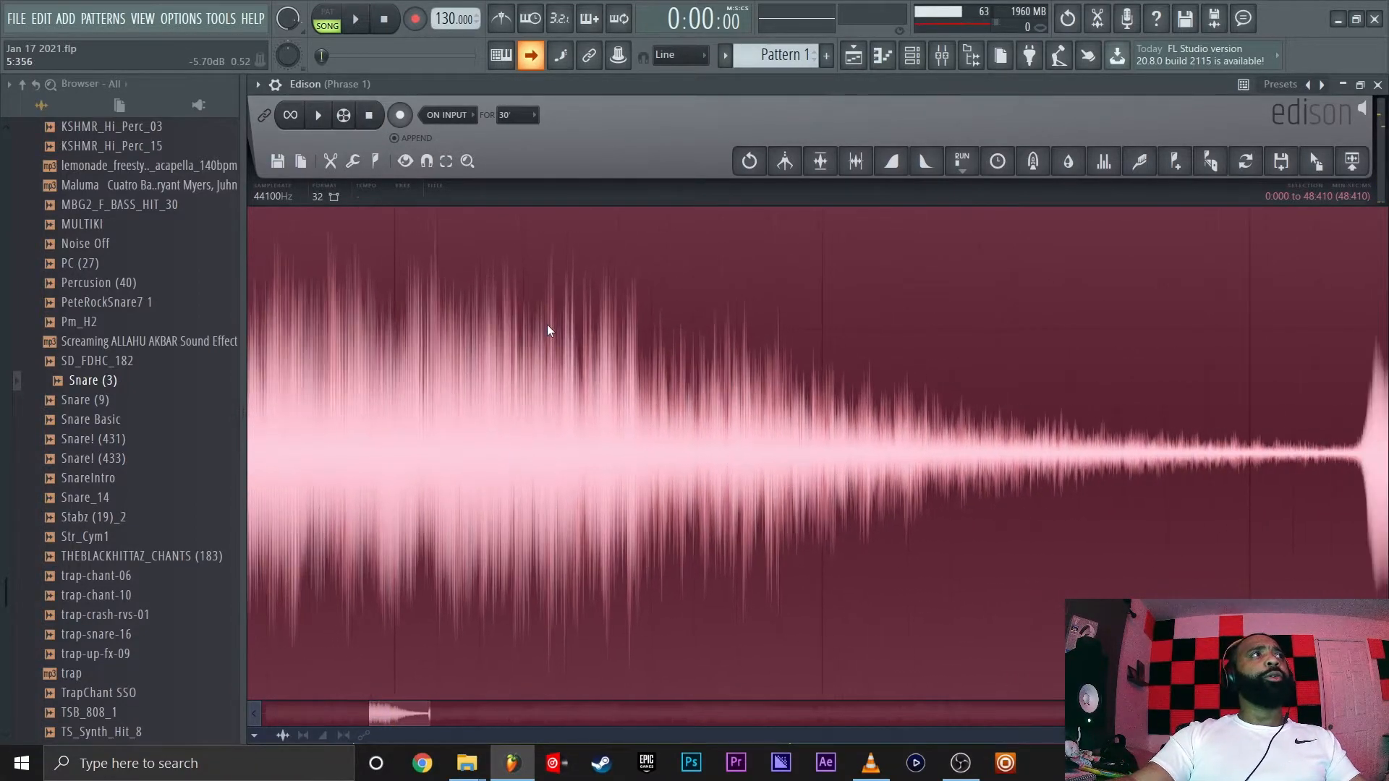
left_click(344, 304)
left_click(316, 116)
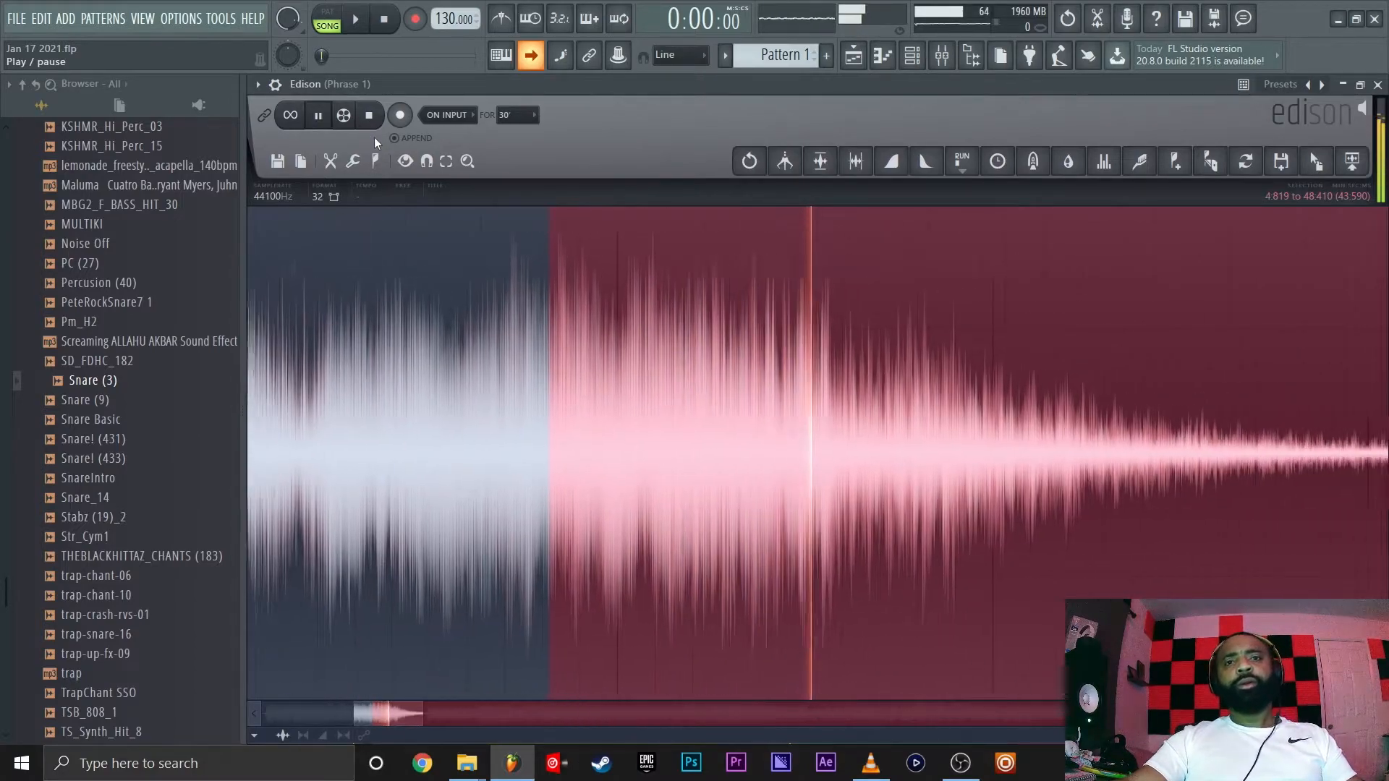
key("space")
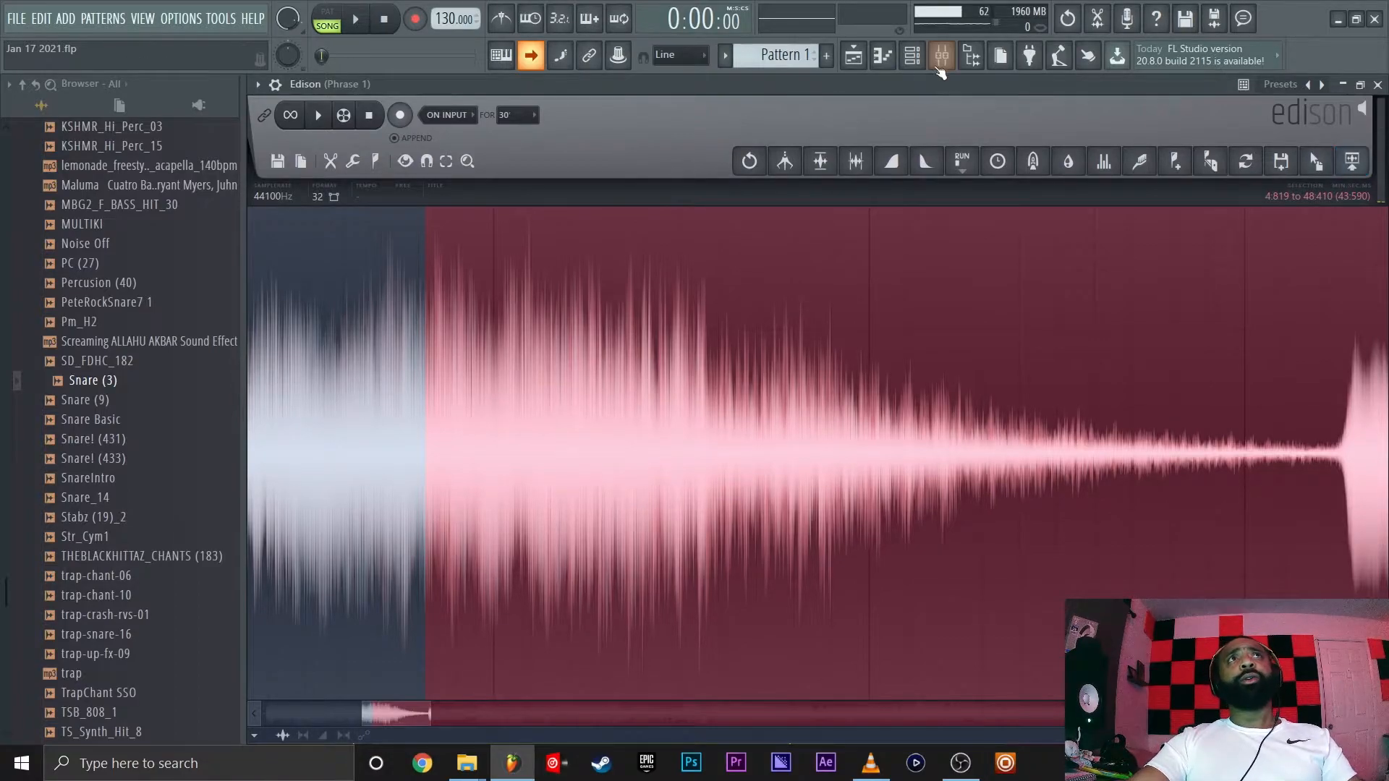
Clear the recording from Edison and bring up the playlist at the Jan-17_2 phrase clips on Track 1.
left_click(275, 167)
left_click(288, 192)
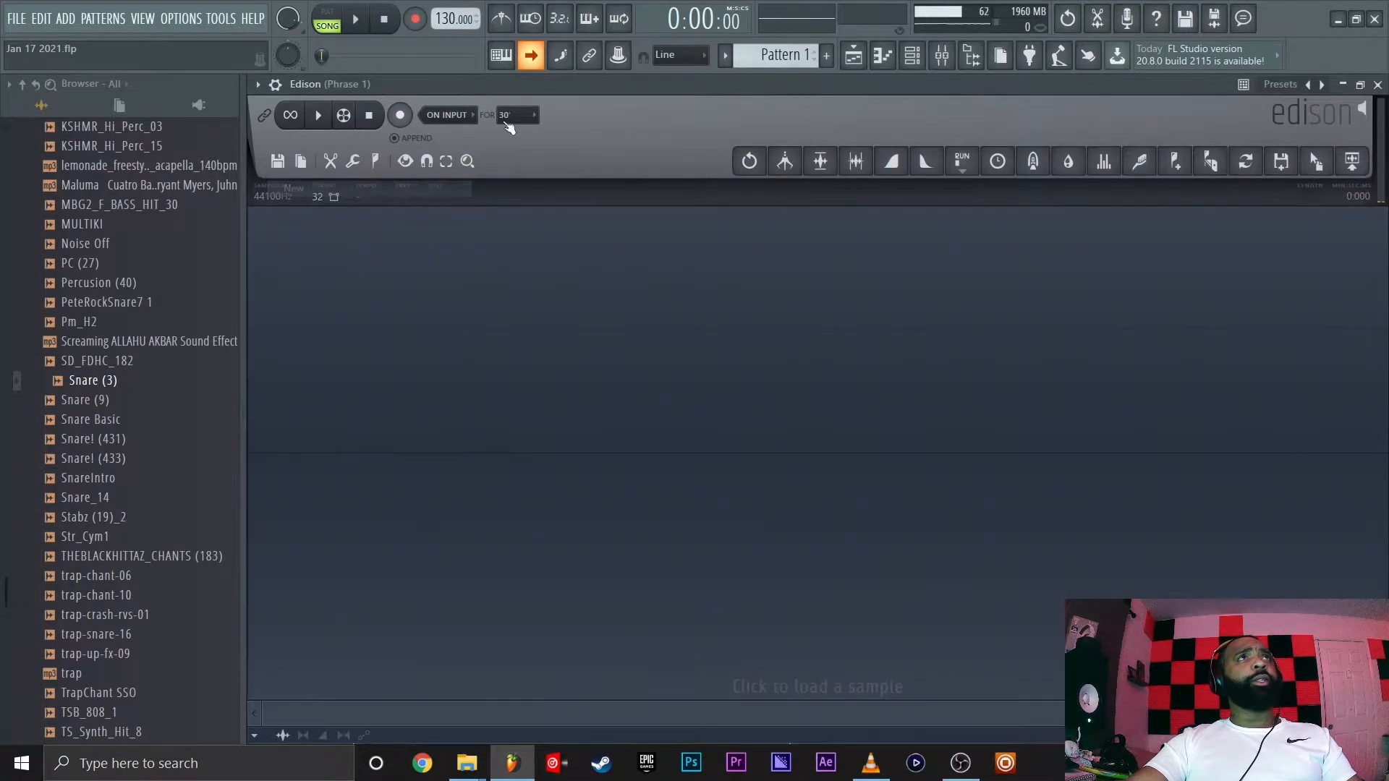
key("F5")
scroll(688, 187, "up", 4)
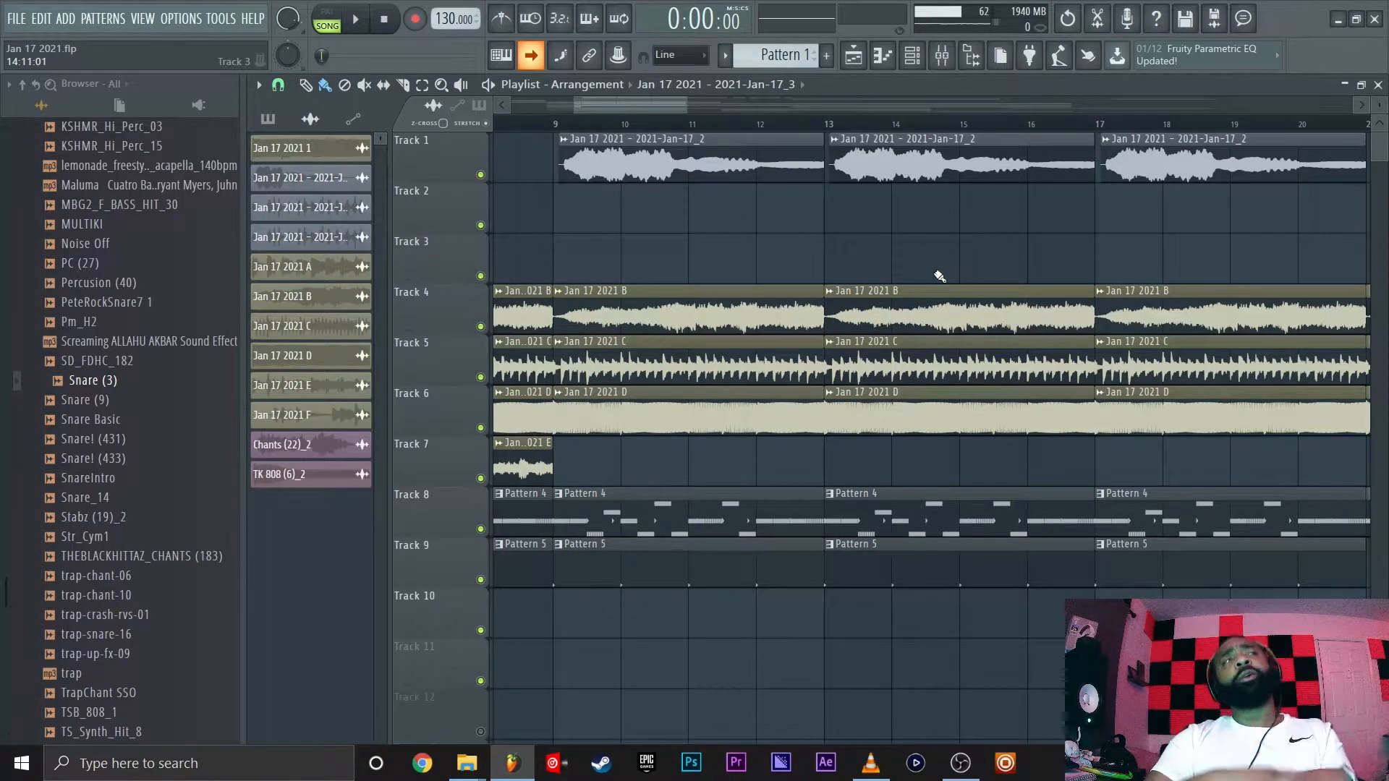
left_click_drag(593, 105, 650, 108)
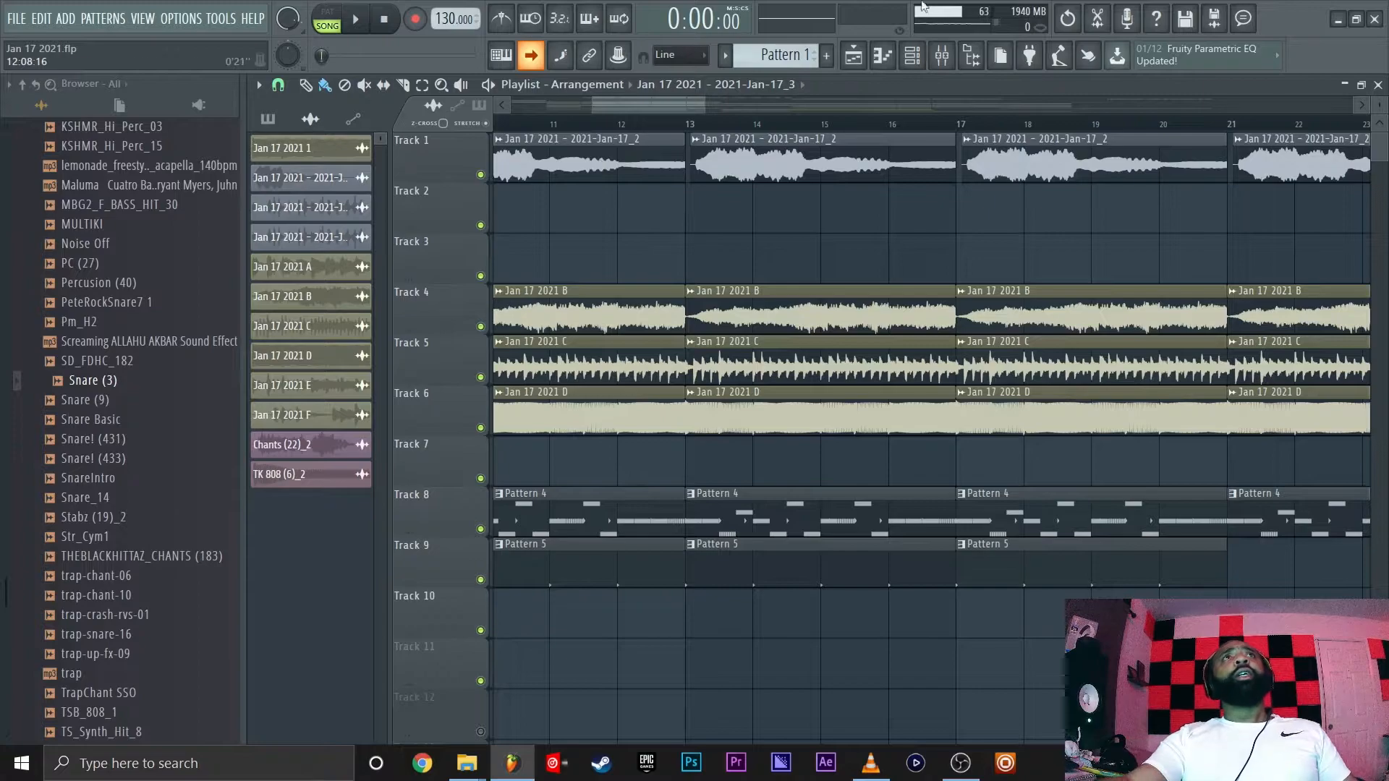
Inspect the CLA Unplugged, CLA Vocals and Maserati VX1 effects on the Phrase 1 mixer track.
left_click(942, 58)
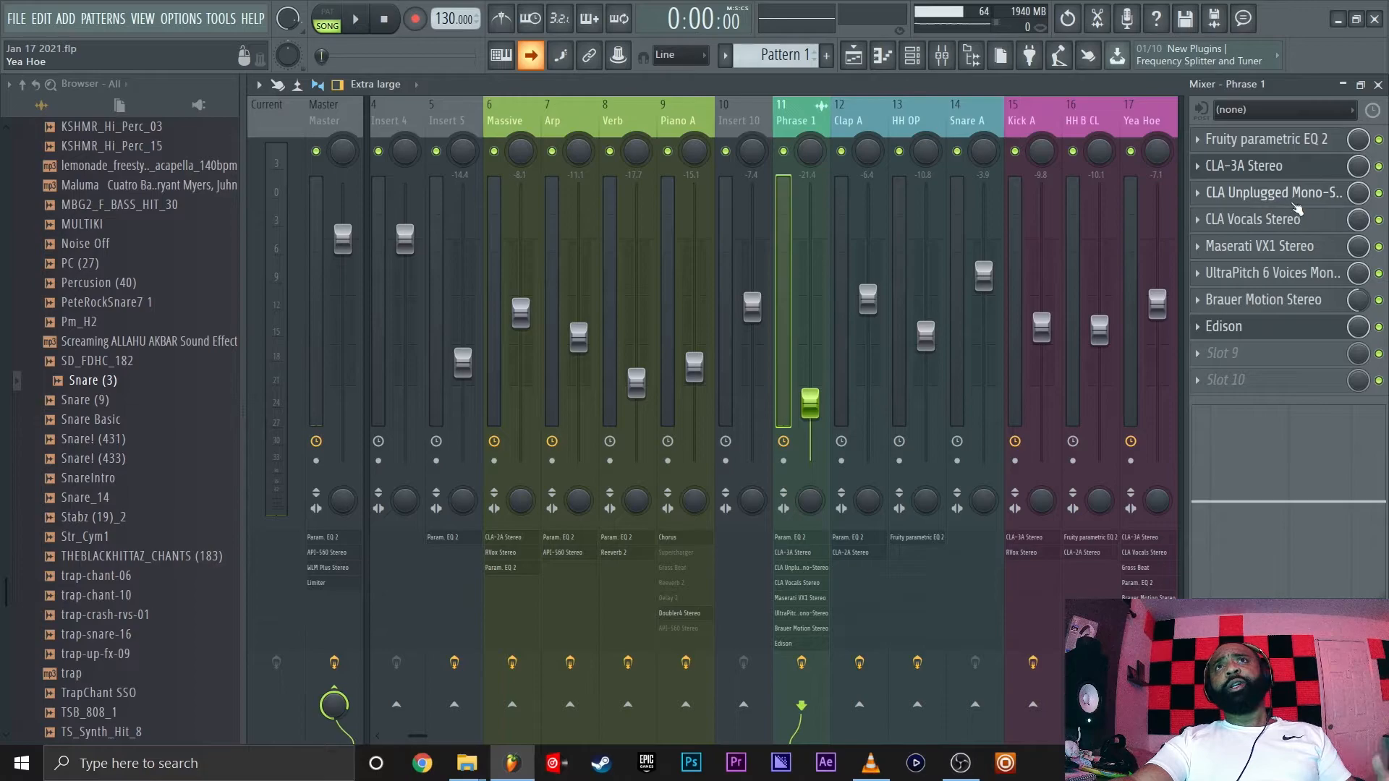
left_click(1277, 193)
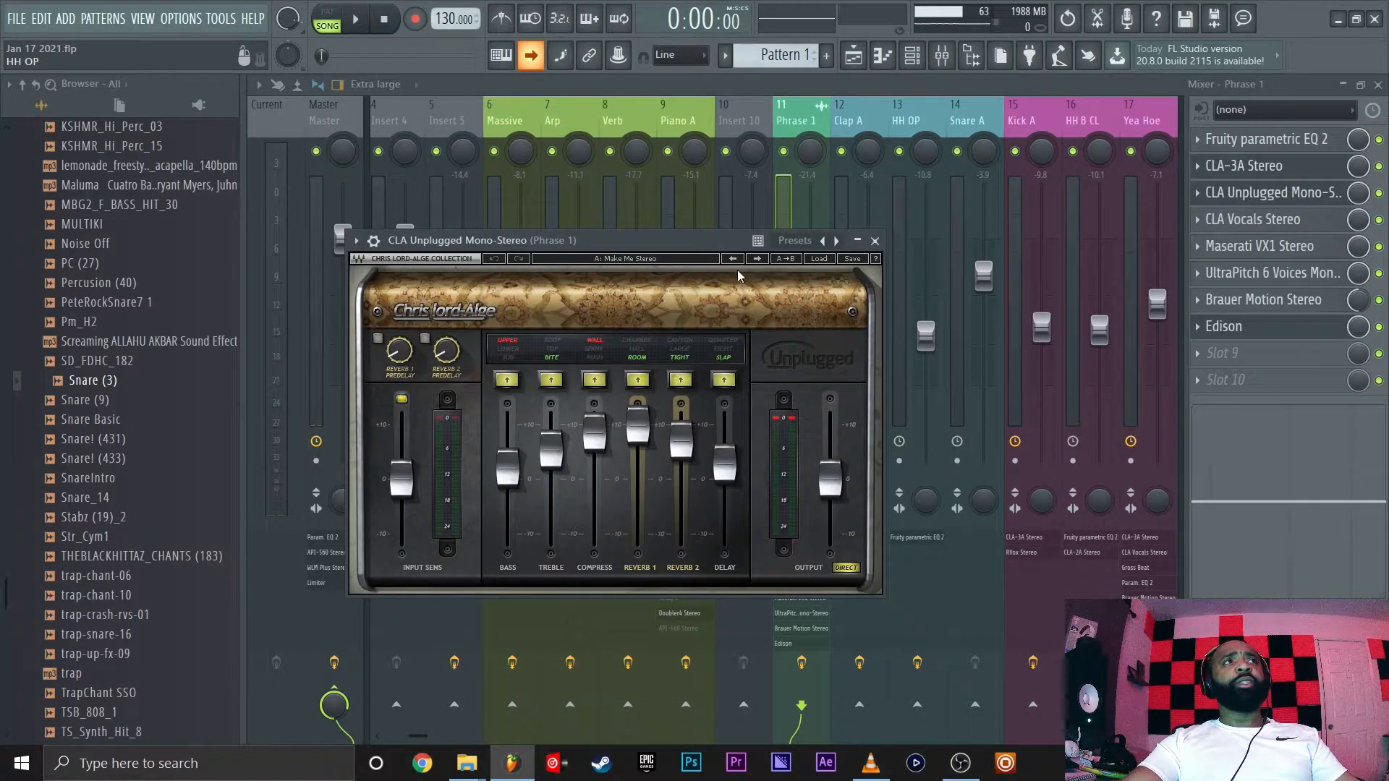
left_click(874, 240)
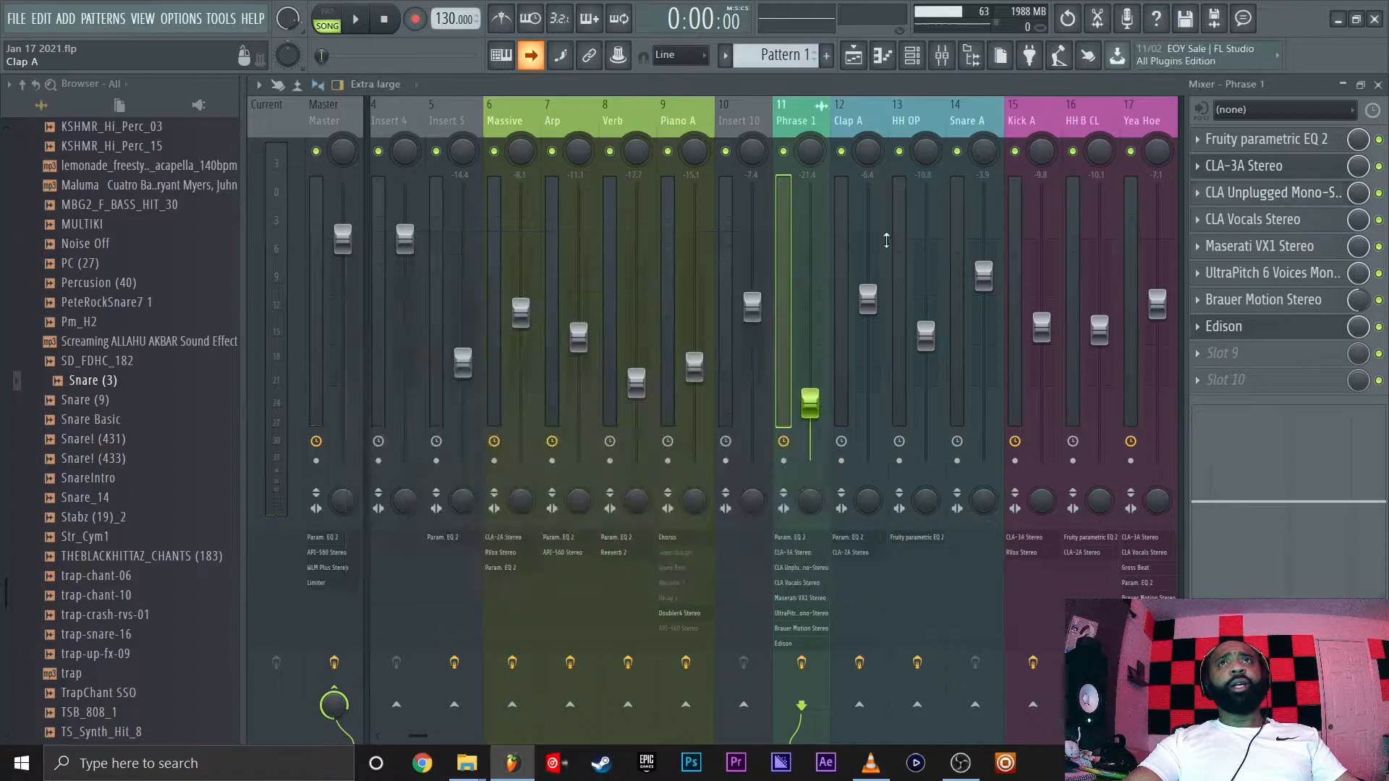
left_click(1259, 222)
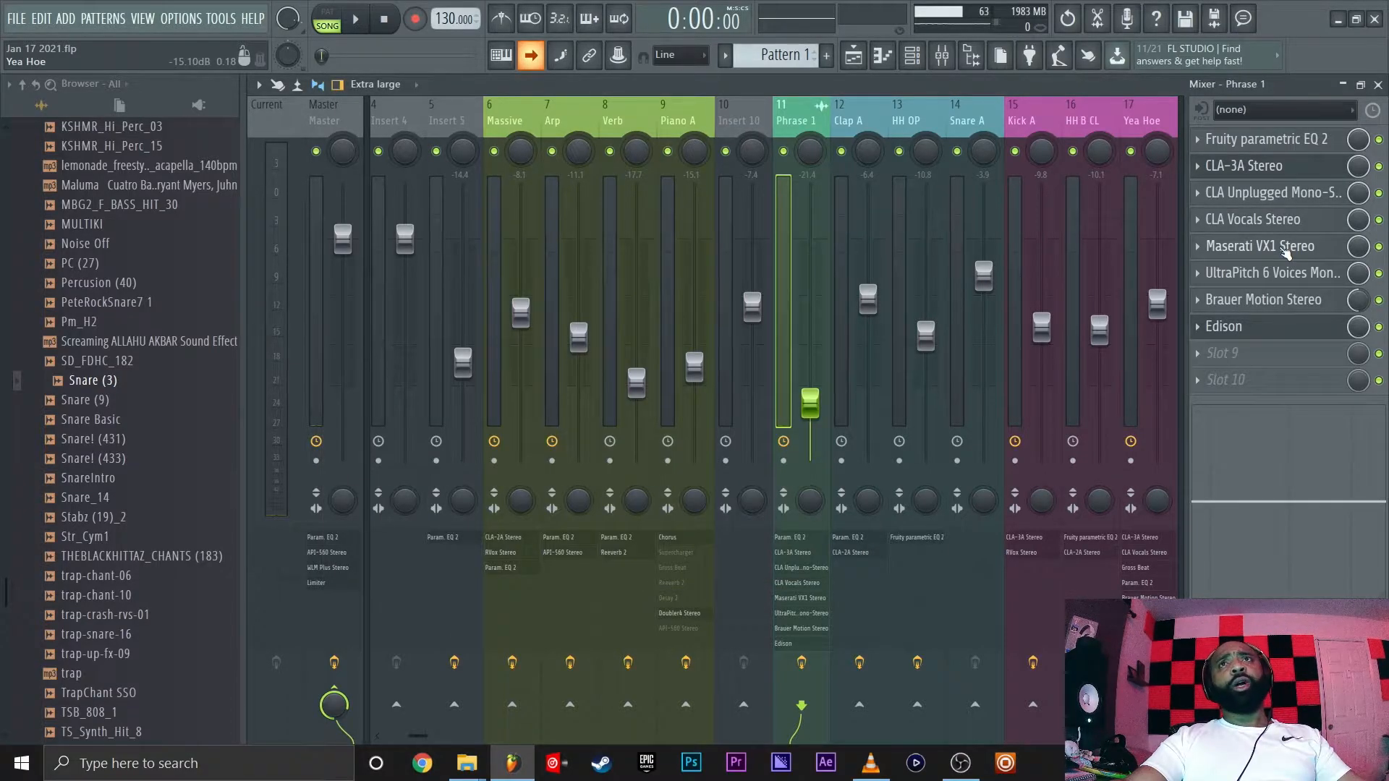
left_click(1285, 251)
left_click(932, 239)
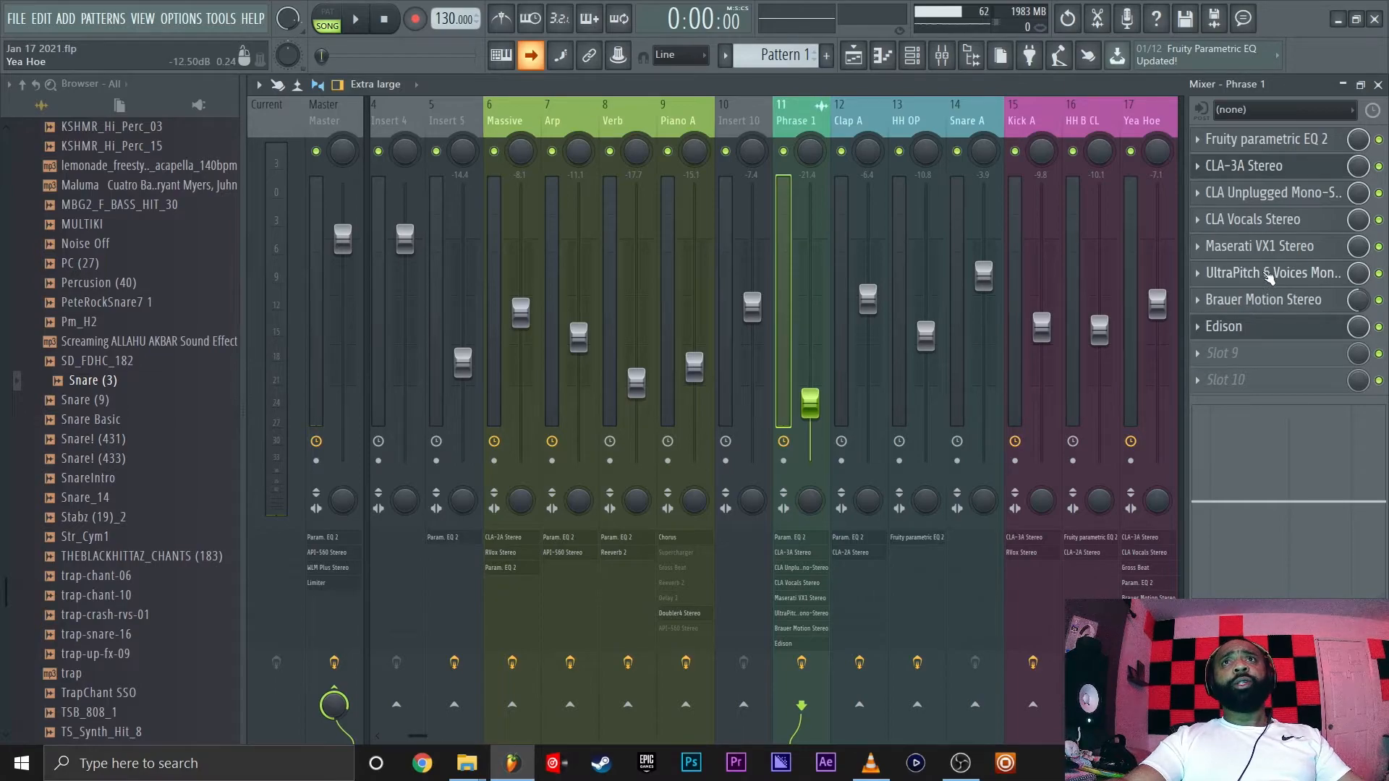
Open UltraPitch 6 Voices on the Phrase 1 track and watch its pitch detector during song and phrase playback.
left_click(1268, 275)
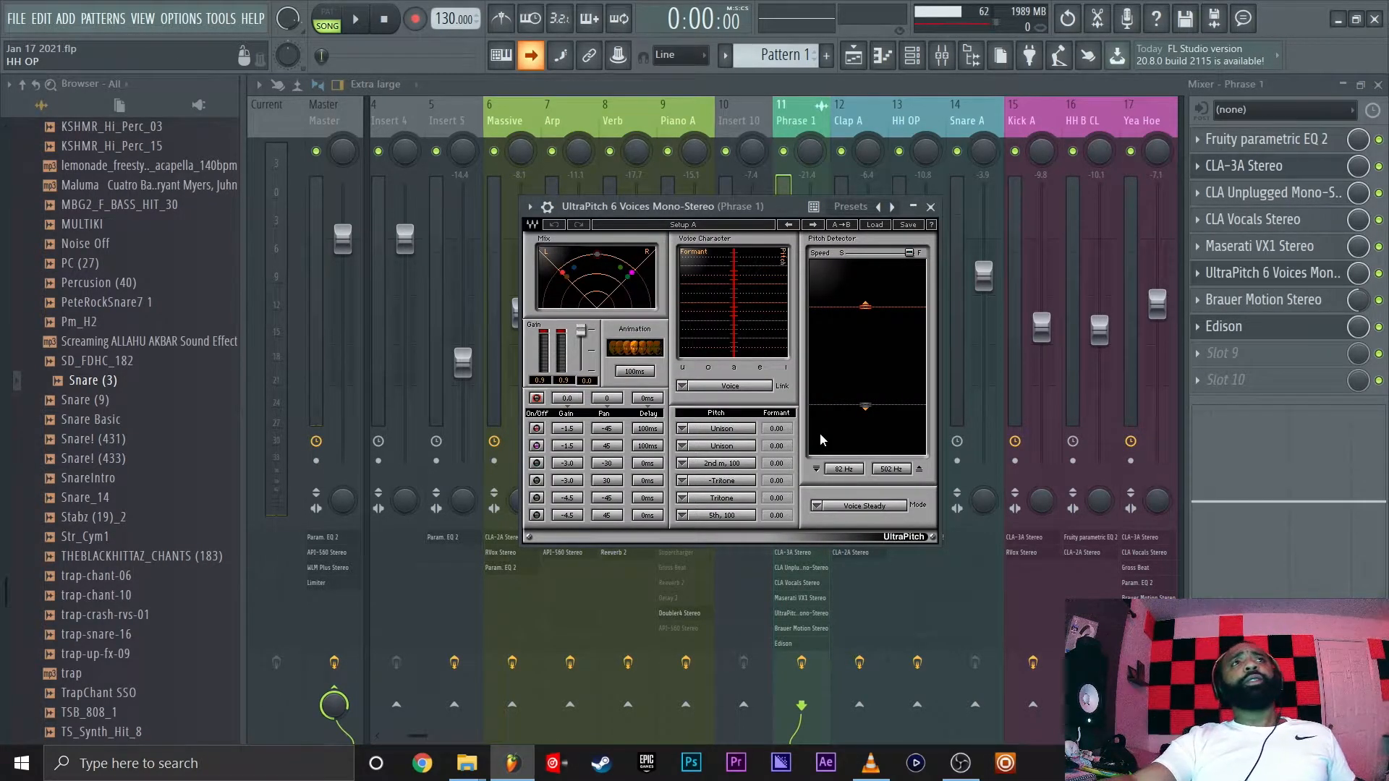
left_click(356, 26)
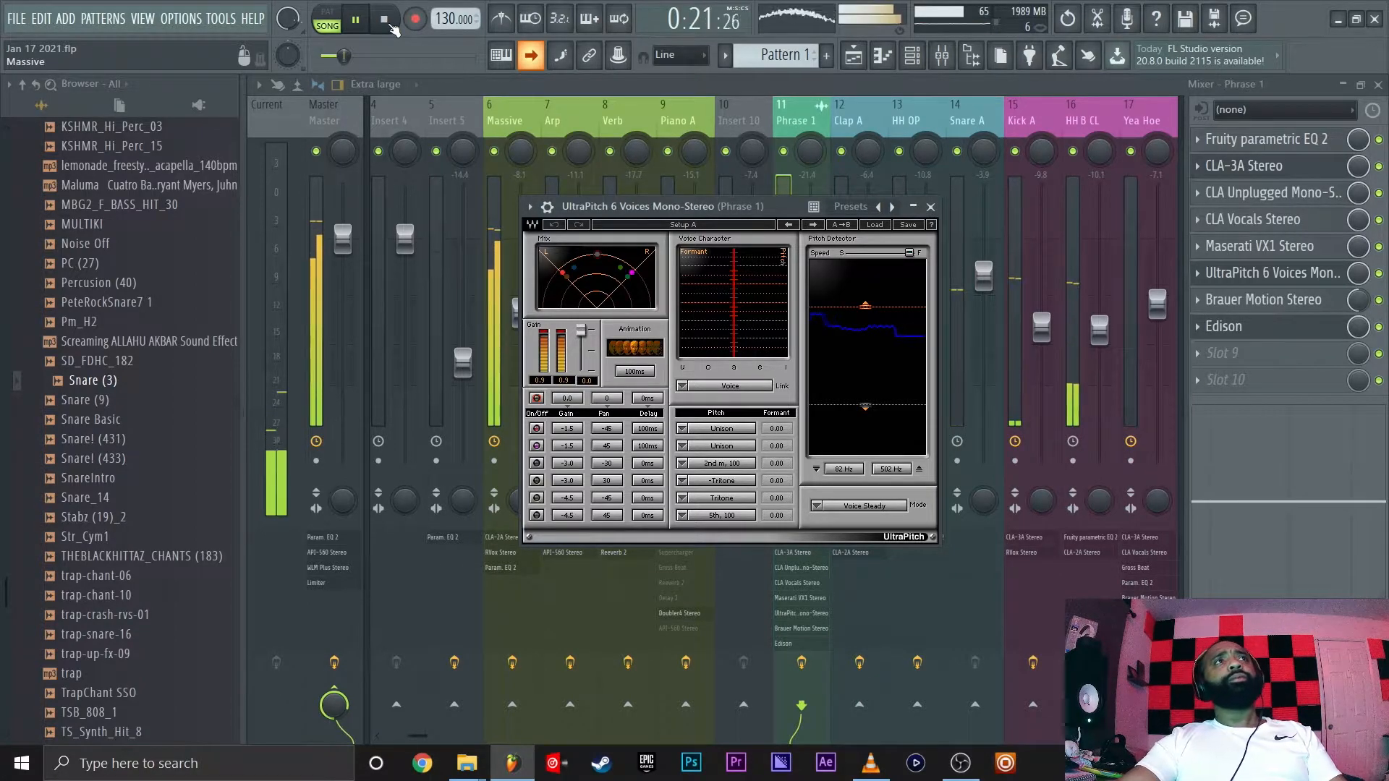
left_click(385, 22)
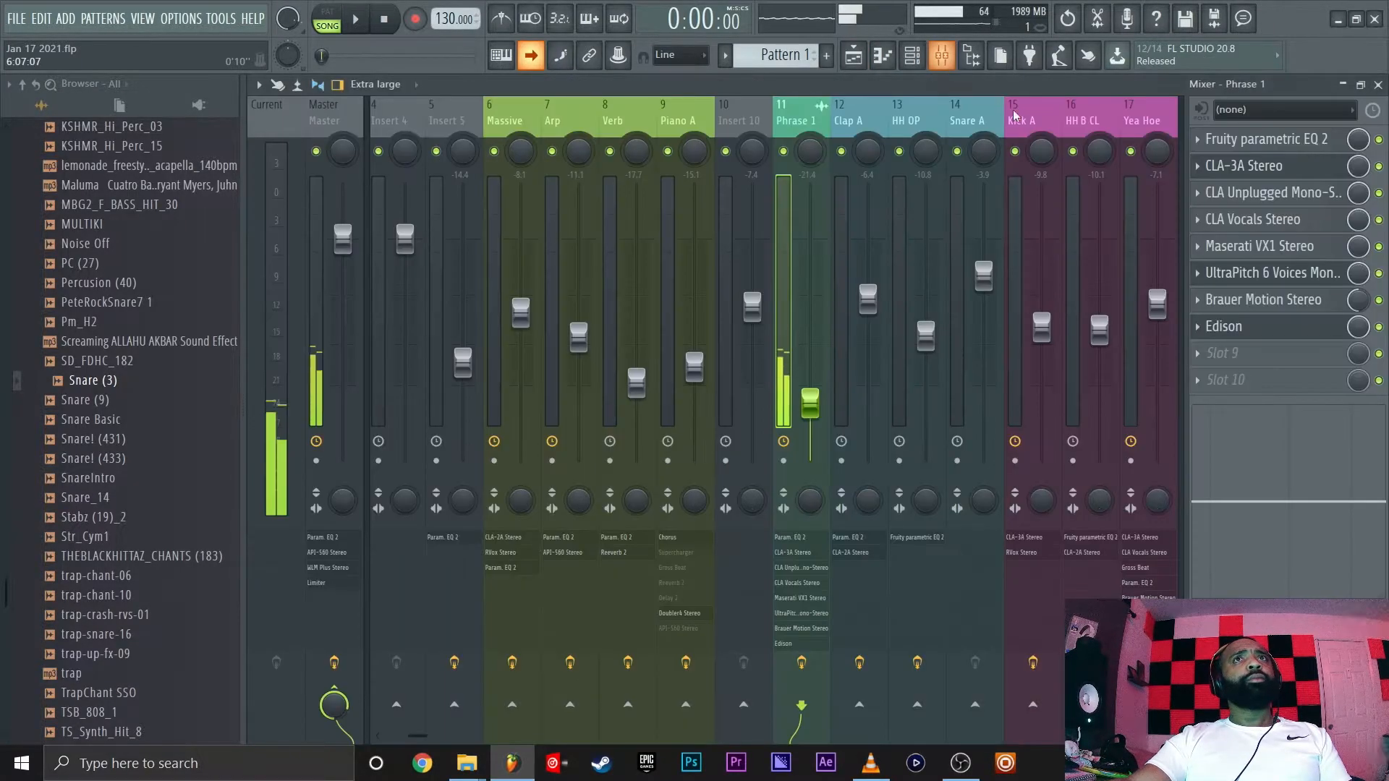
left_click(942, 55)
left_click(1250, 281)
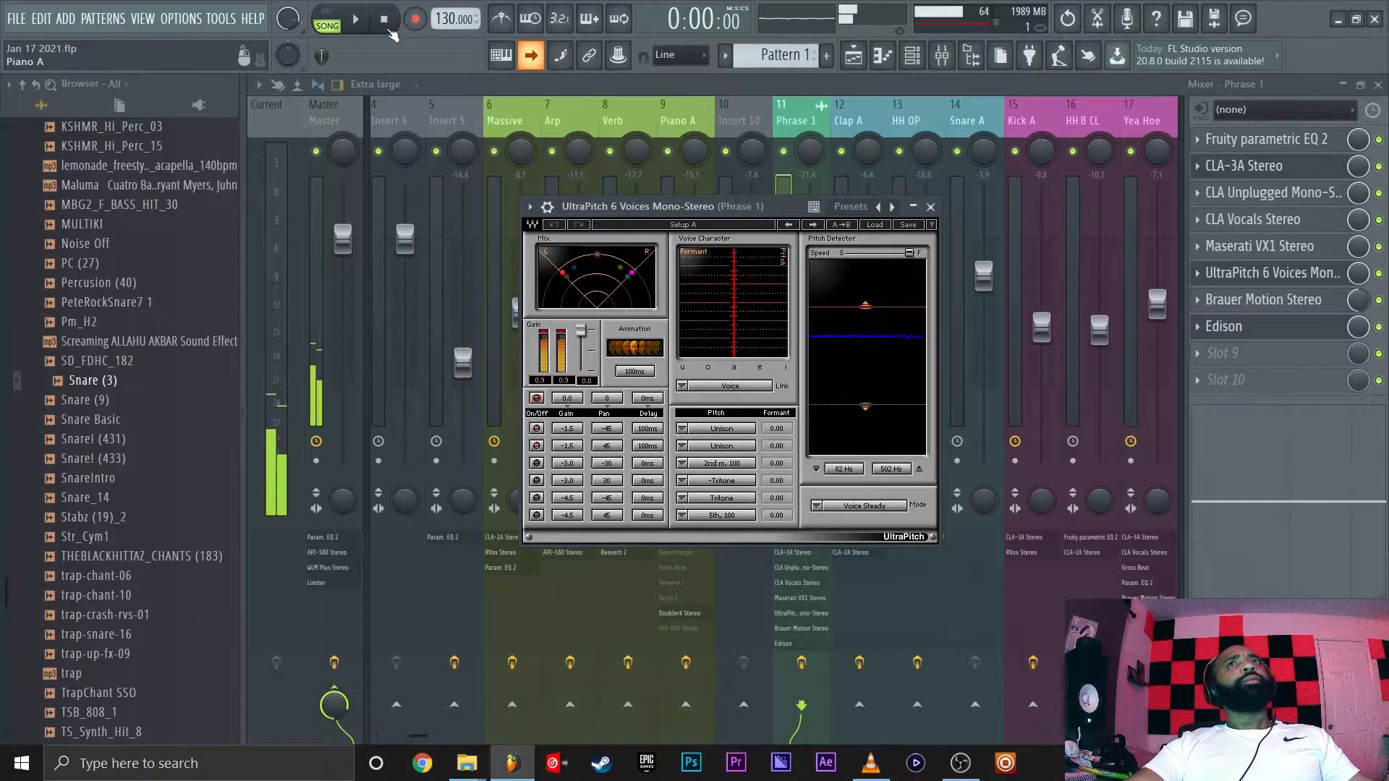
left_click(385, 22)
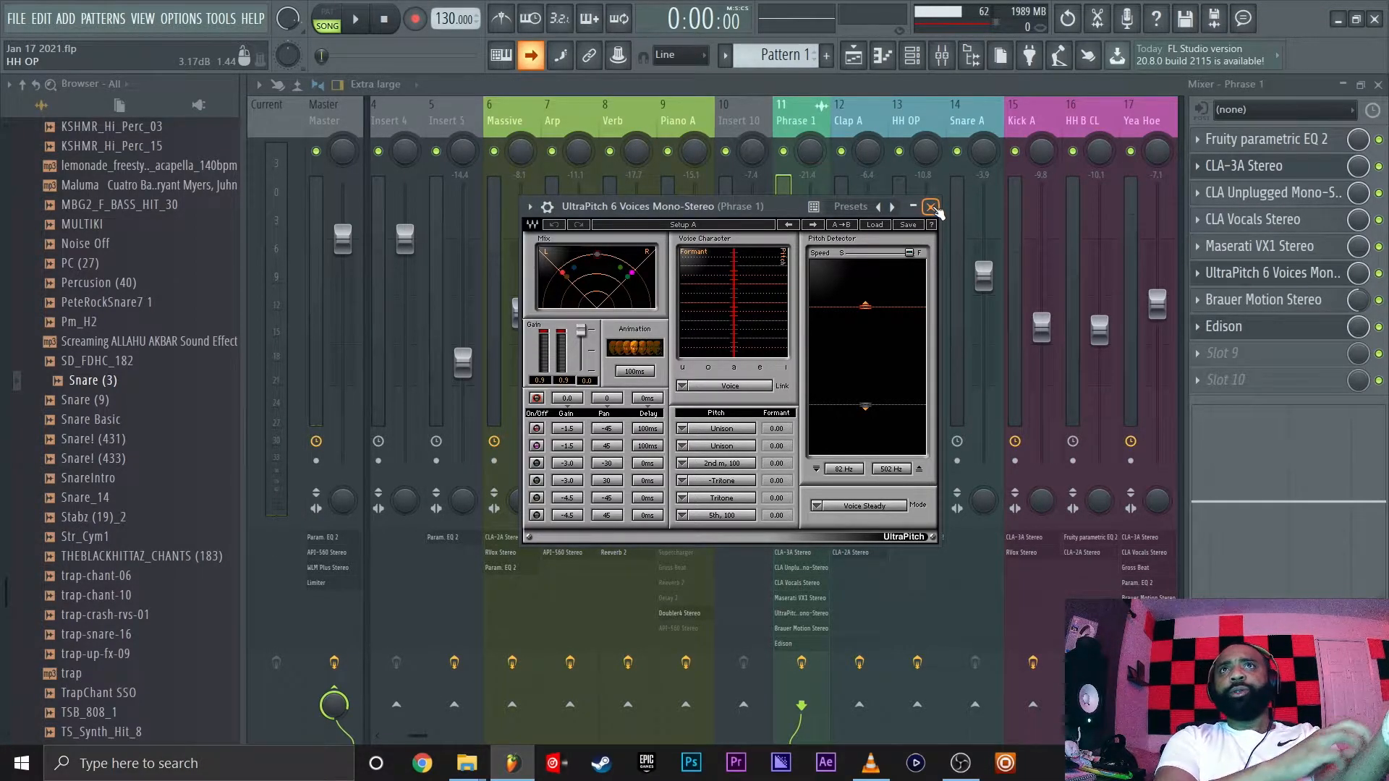
Inspect the Brauer Motion Stereo panner settings on the Phrase 1 mixer track.
left_click(1273, 310)
left_click_drag(740, 169, 714, 184)
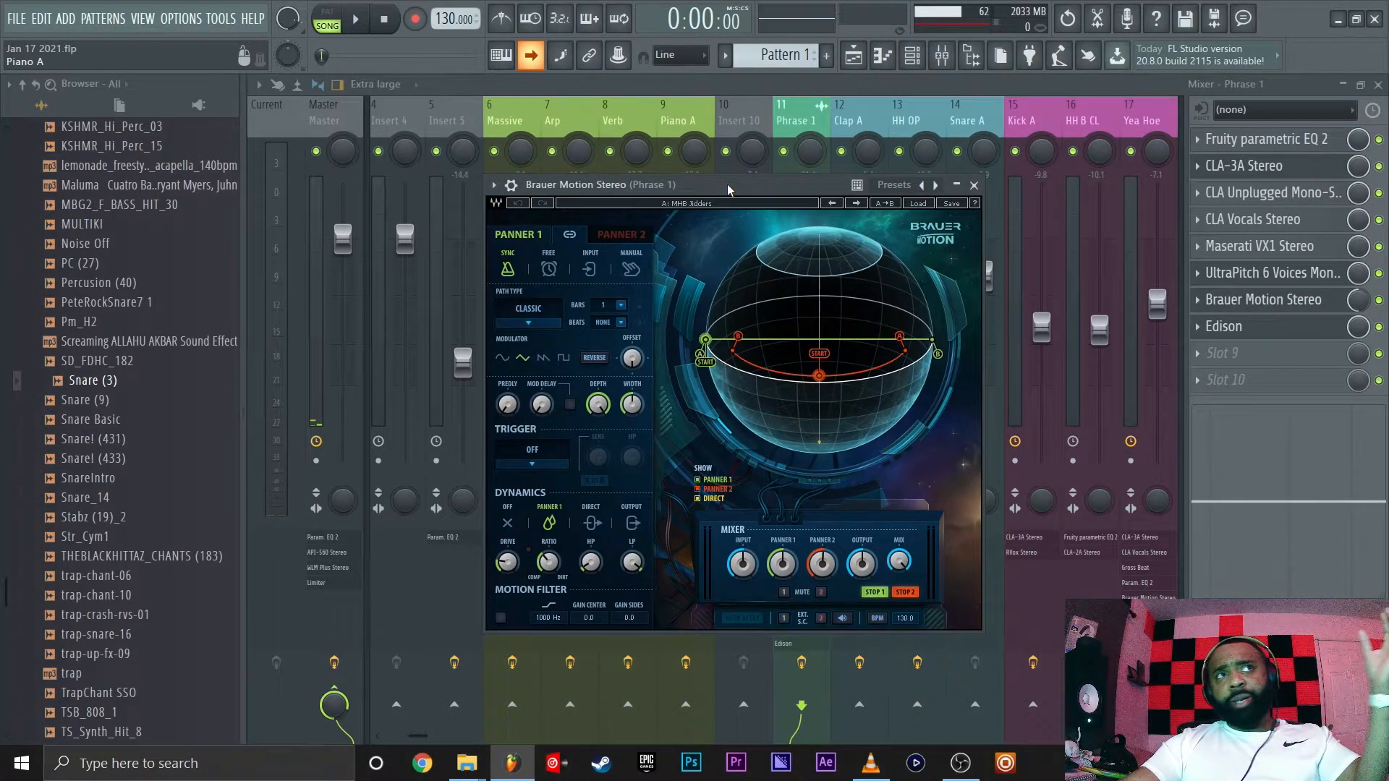
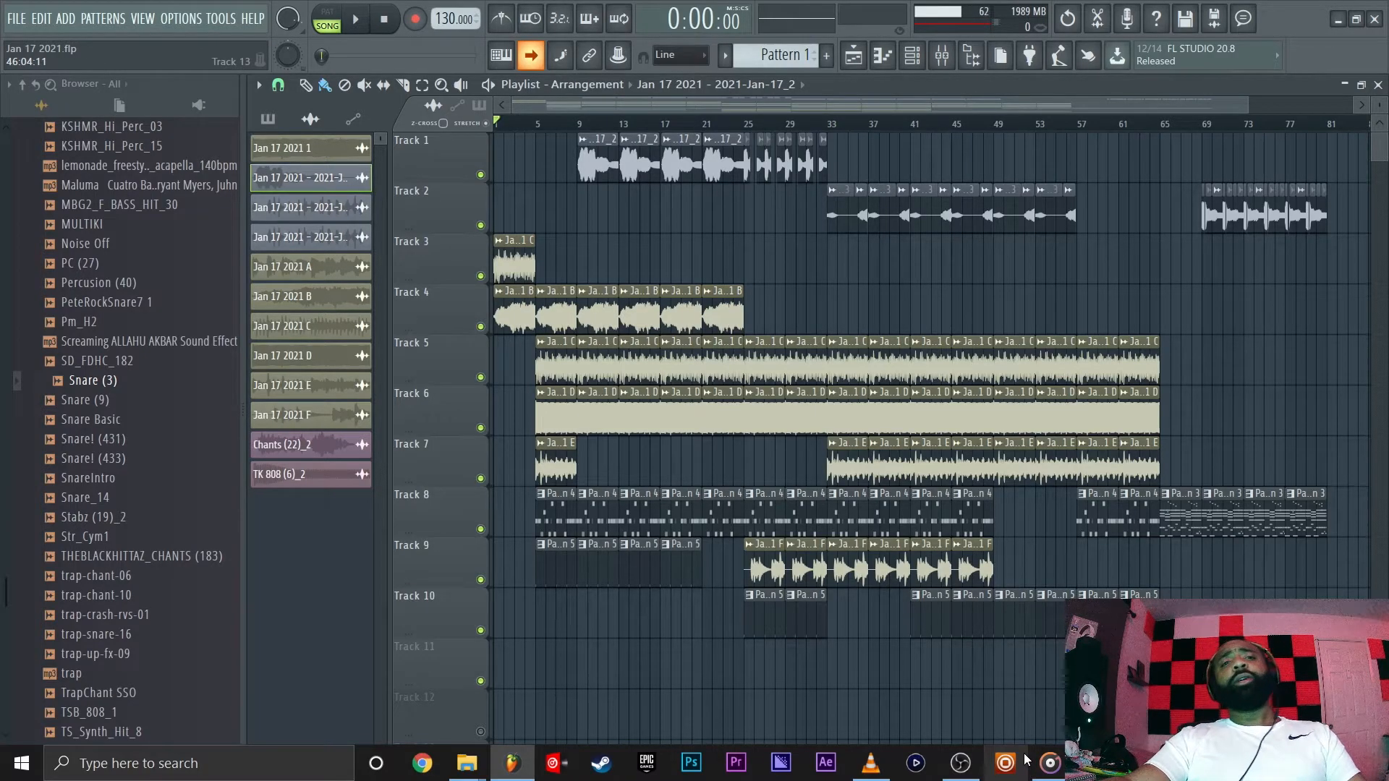
Switch to Groove Music, start the Jan 17 2021 Comp track and return to the FL Studio playlist.
mouse_move(1039, 767)
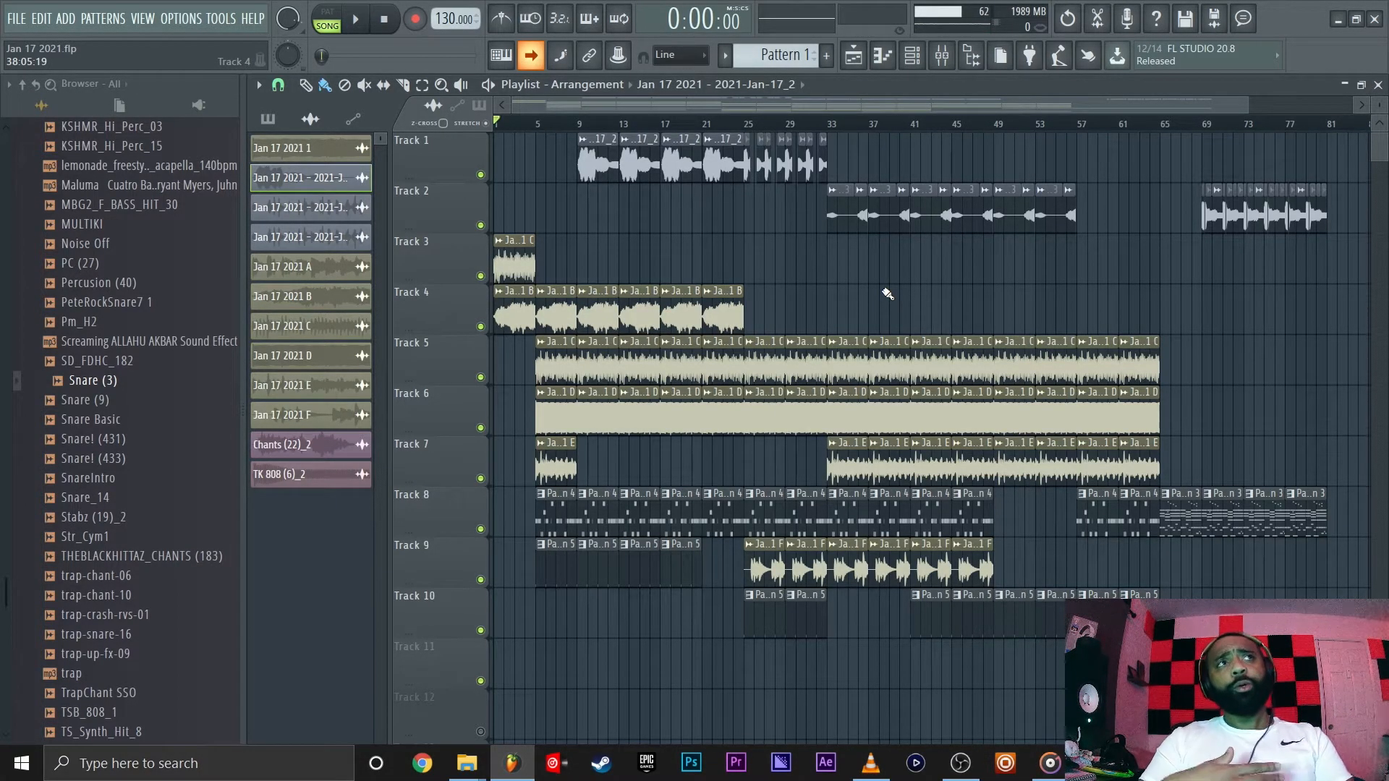
left_click(1050, 763)
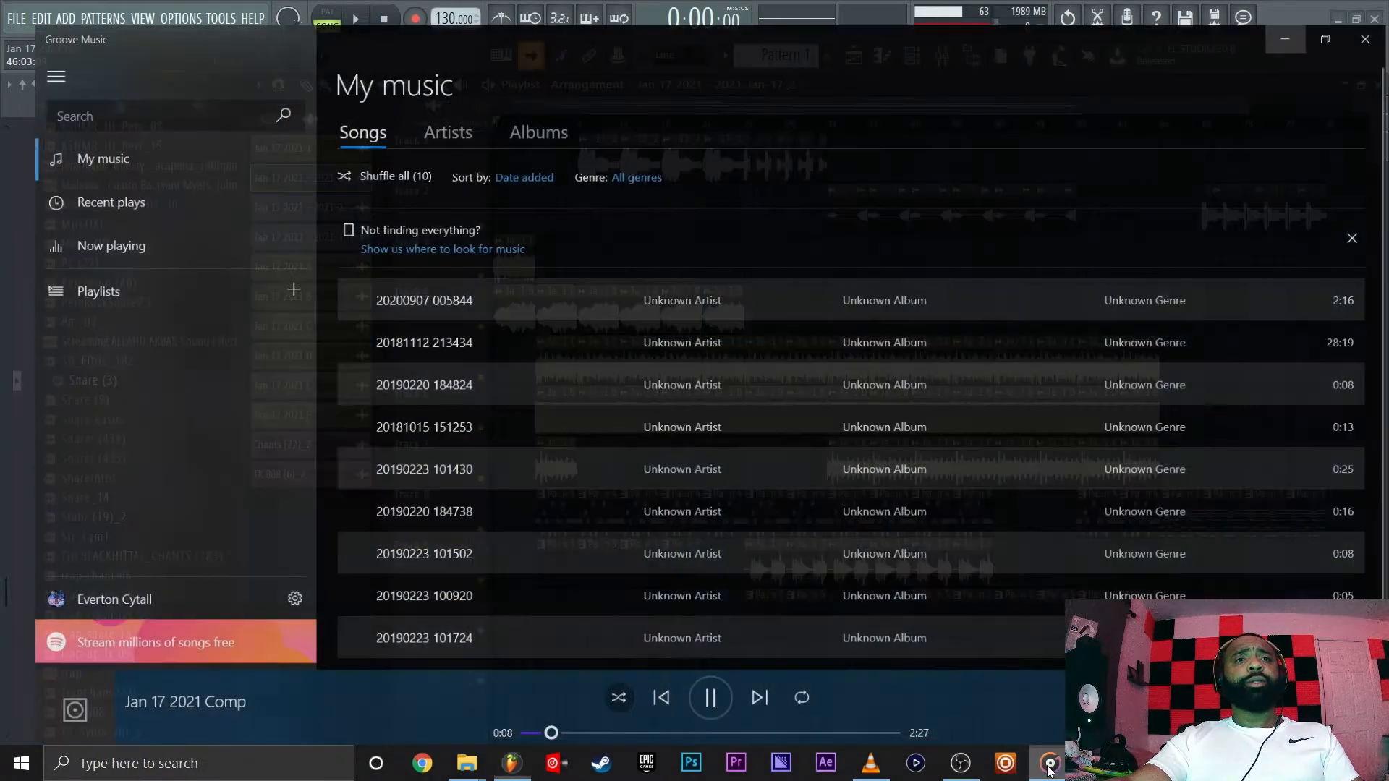
left_click(706, 692)
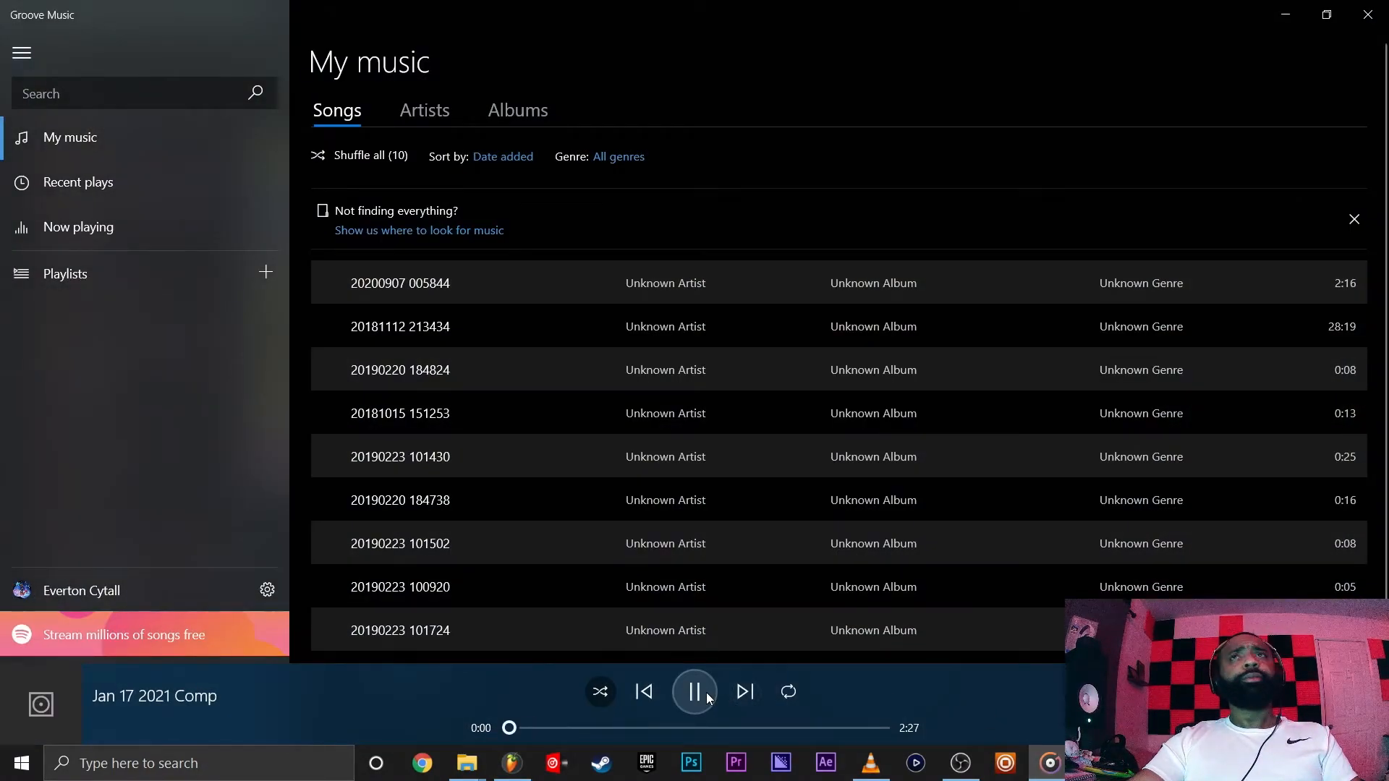
left_click(1285, 15)
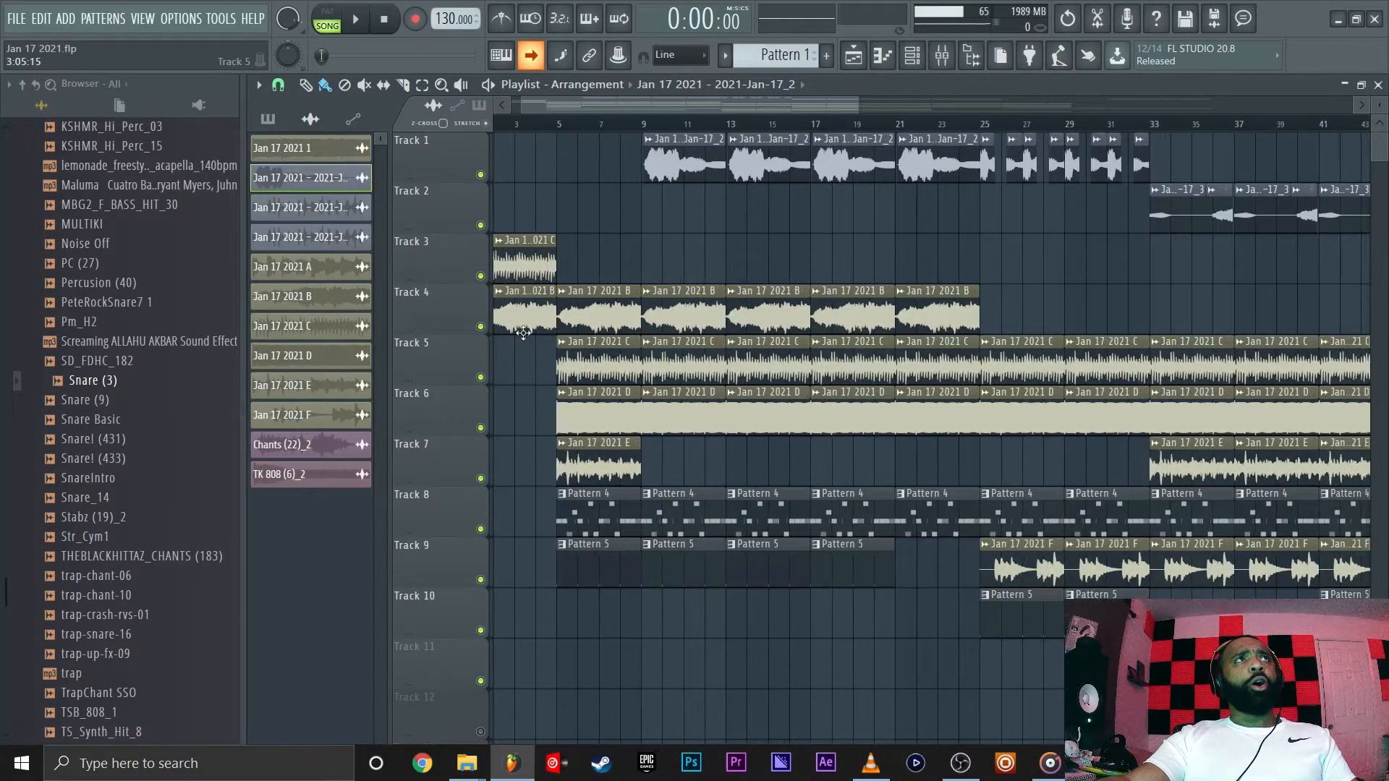
Examine the playlist arrangement from the opening bars through the Track 1 phrase clips, and finish on the whole song.
scroll(523, 332, "up", 4)
left_click_drag(600, 108, 532, 110)
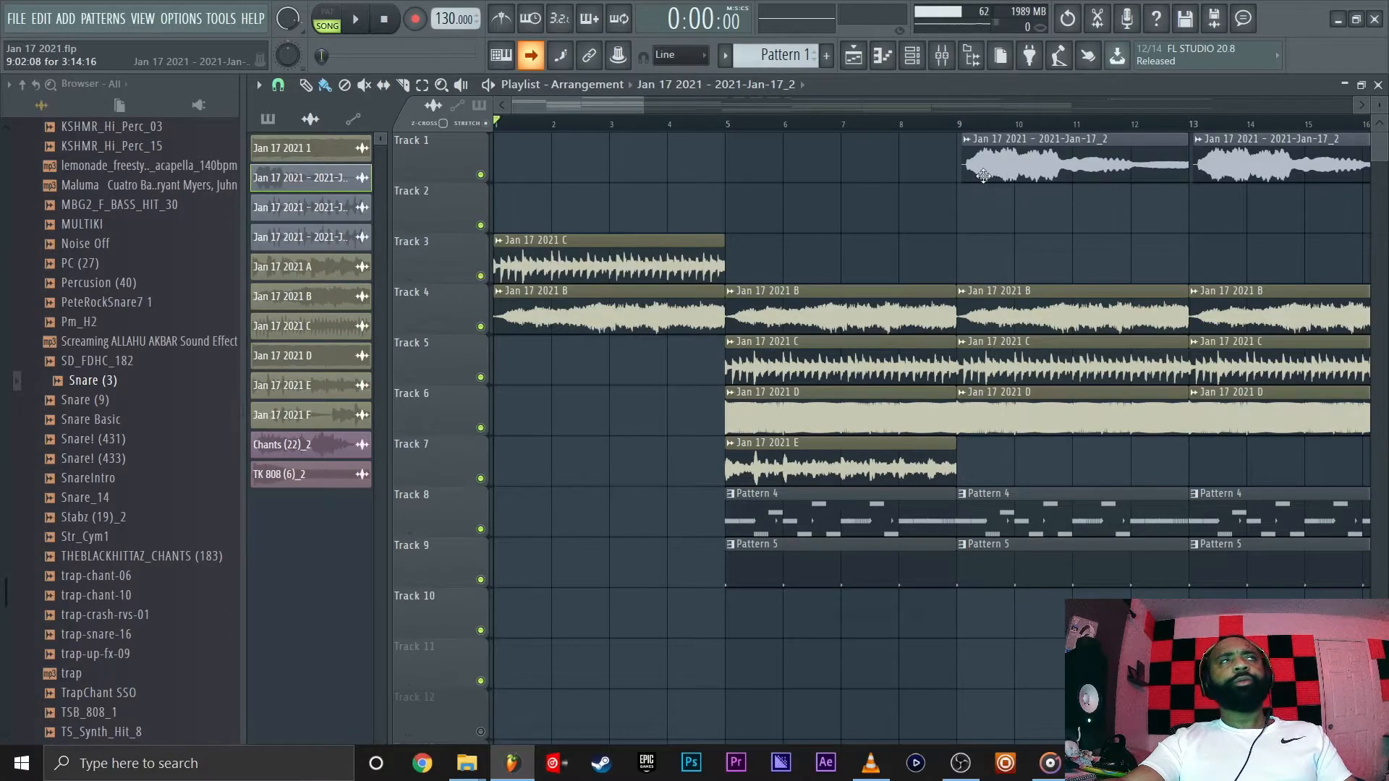
left_click_drag(609, 105, 706, 111)
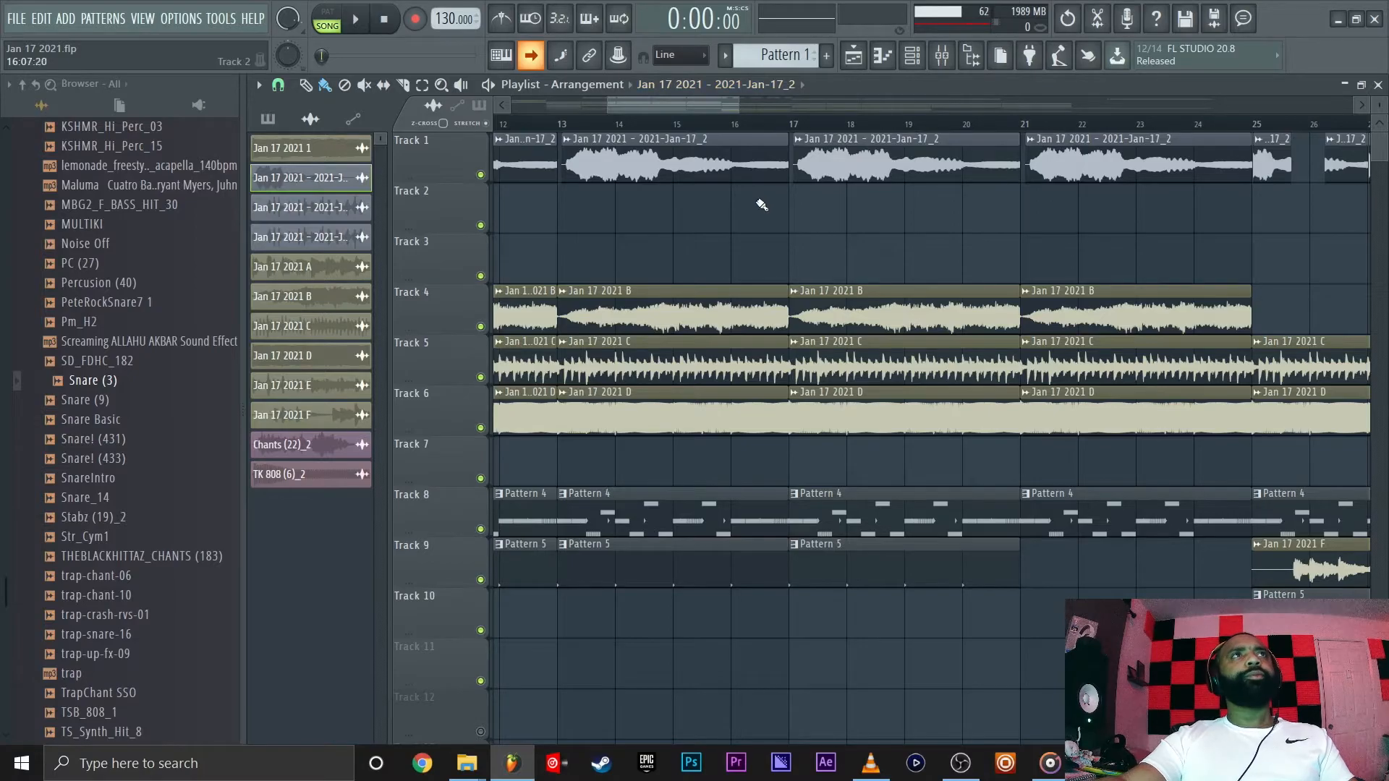
scroll(756, 206, "down", 2)
scroll(767, 212, "down", 3)
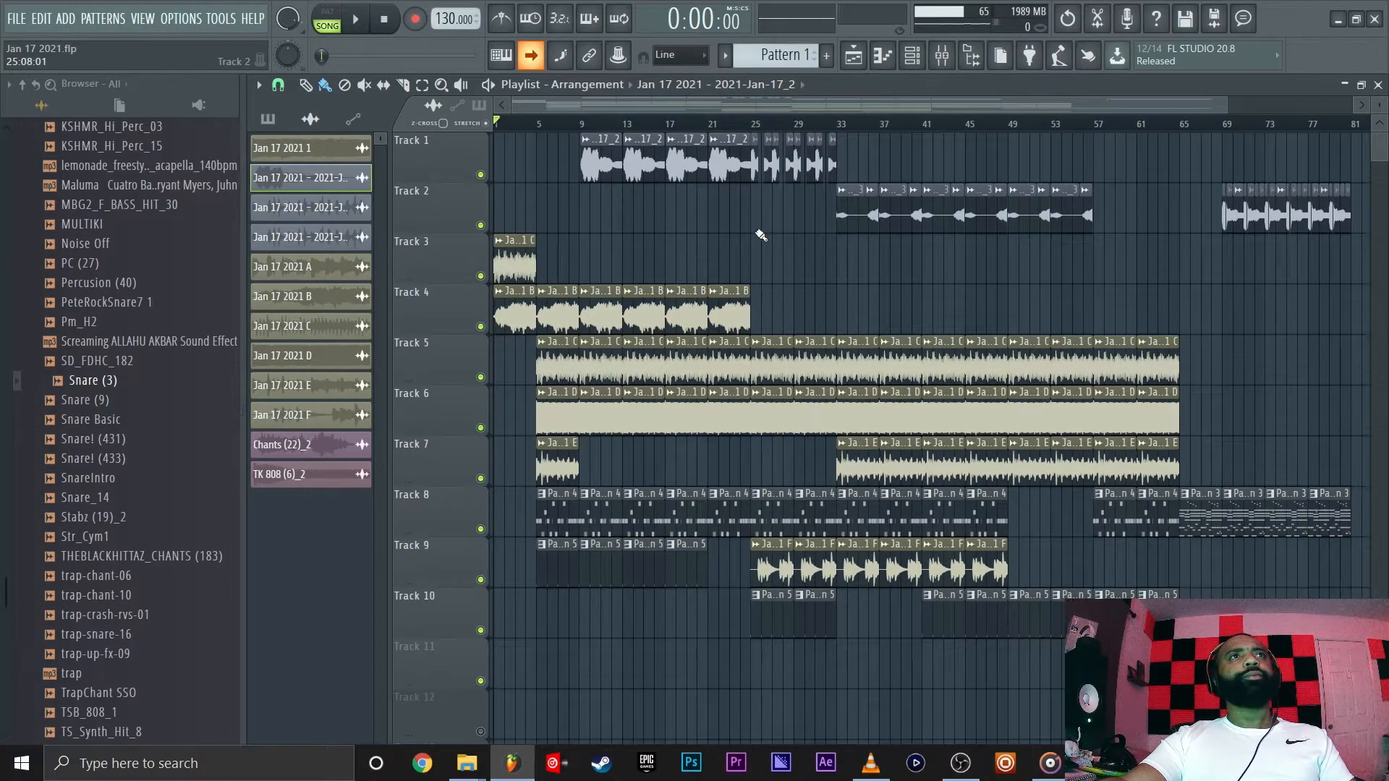